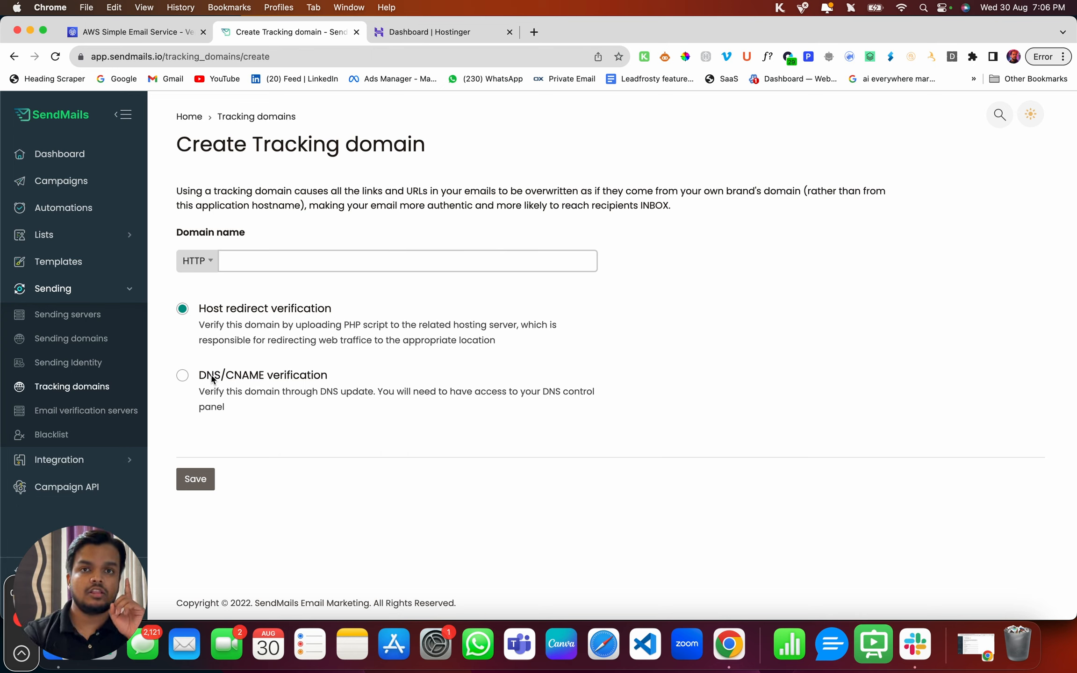
# Choose DNS/CNAME verification for the new tracking domain and set its protocol to HTTP
pyautogui.click(183, 378)
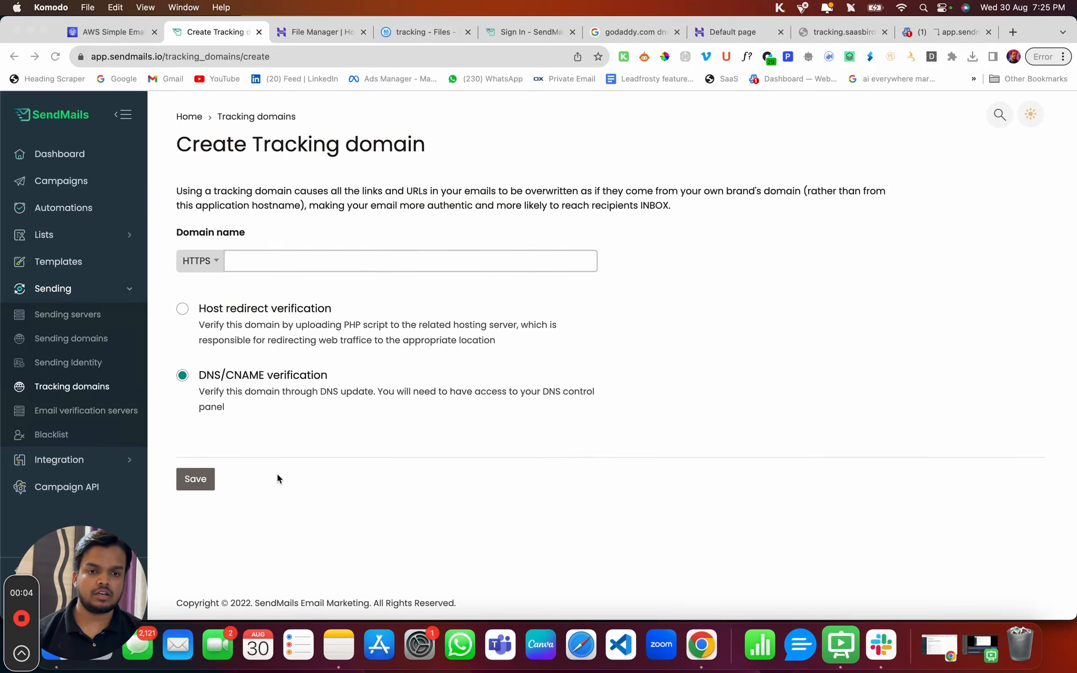
pyautogui.click(194, 261)
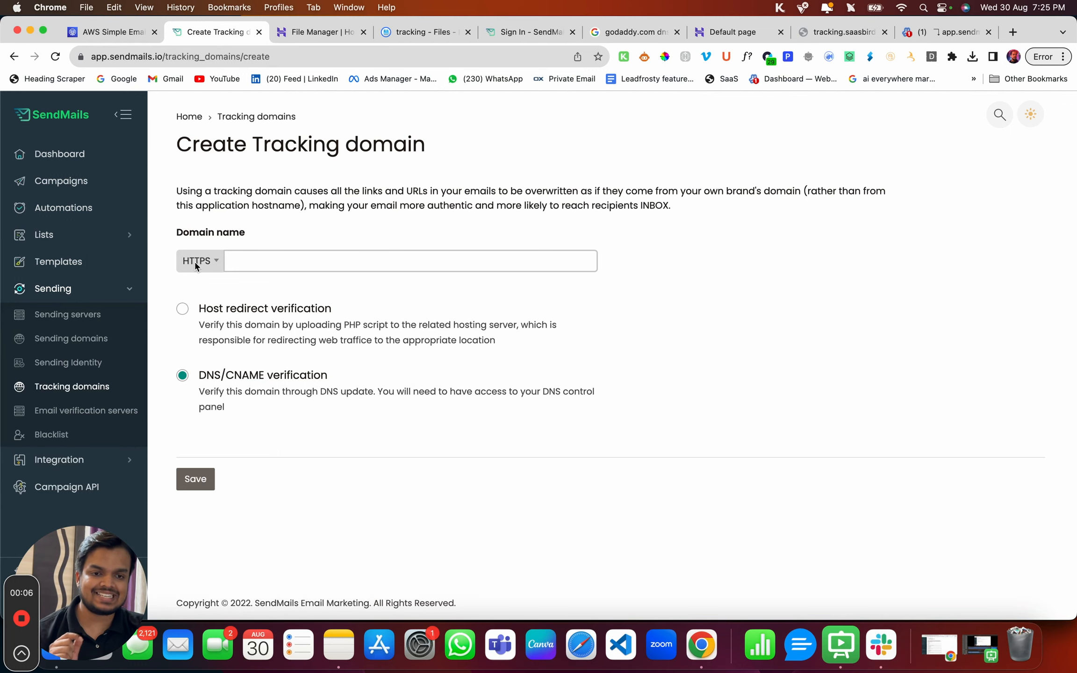
pyautogui.click(196, 264)
pyautogui.click(191, 283)
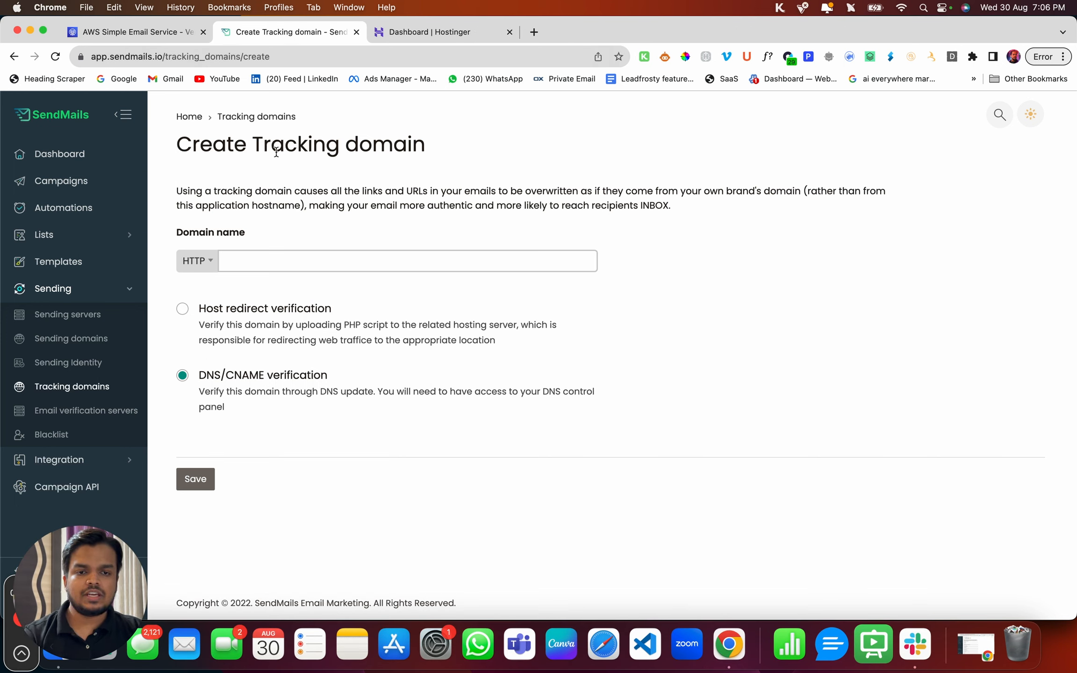
# Enter track.saasbirdy.com as the tracking domain name
pyautogui.click(330, 262)
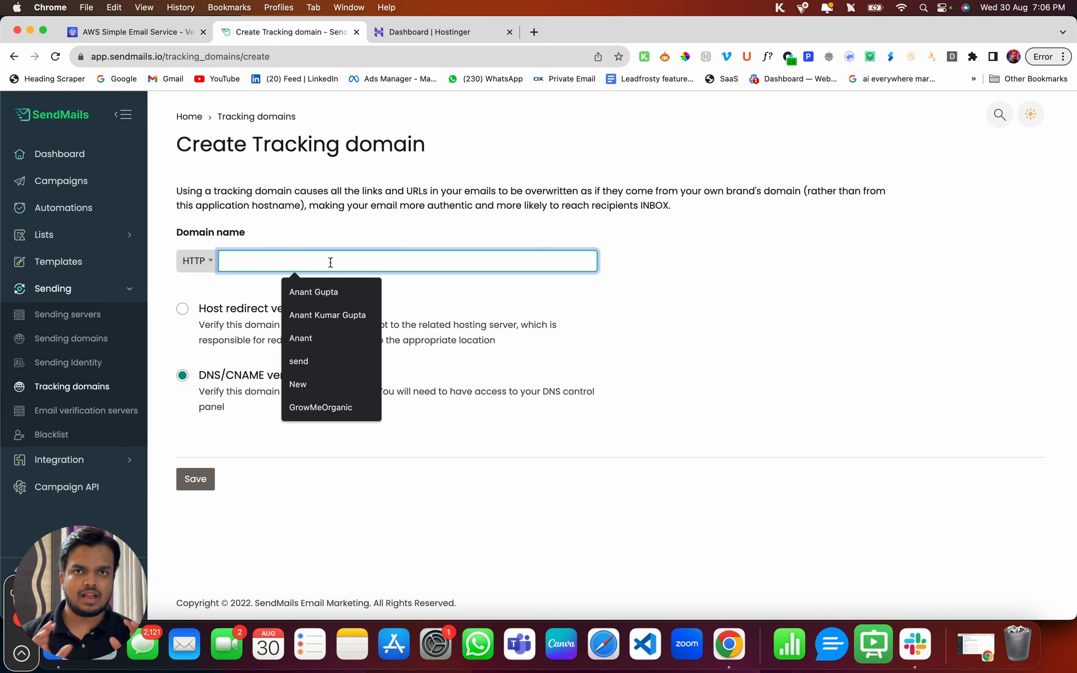
pyautogui.write('saasb')
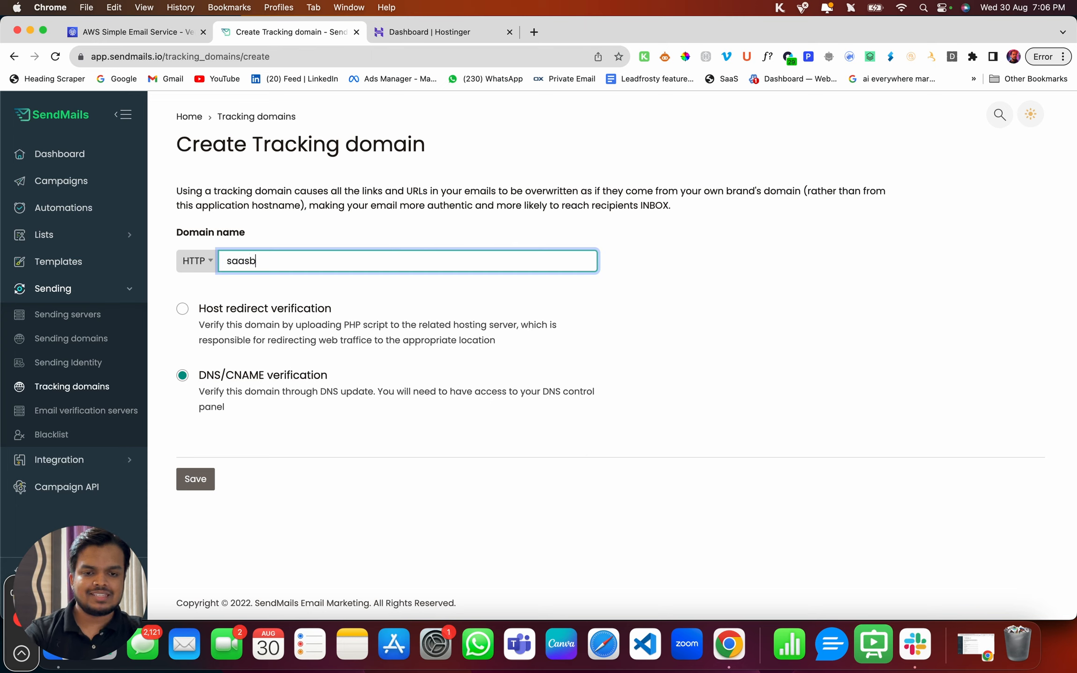
pyautogui.write('irdy.com')
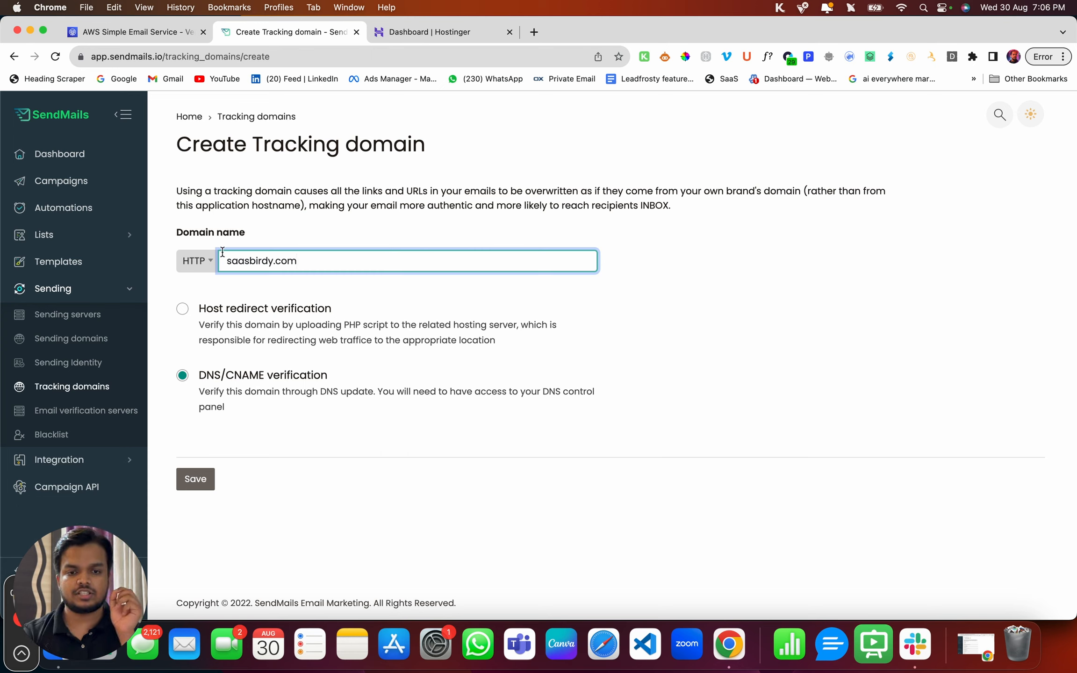
pyautogui.click(226, 263)
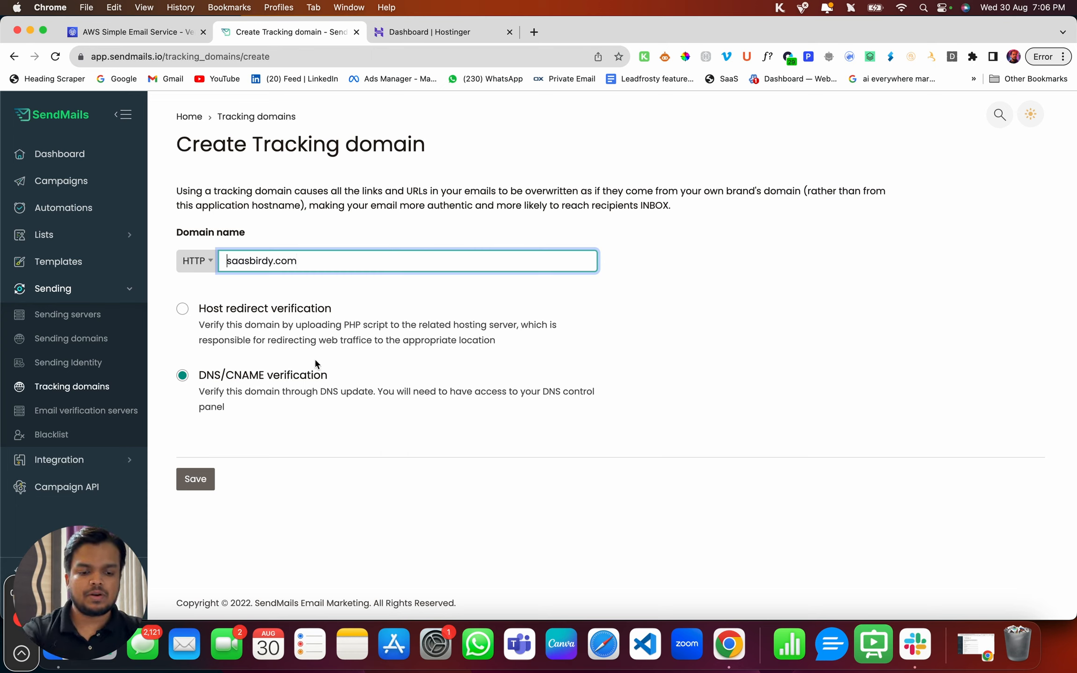
pyautogui.write('track.')
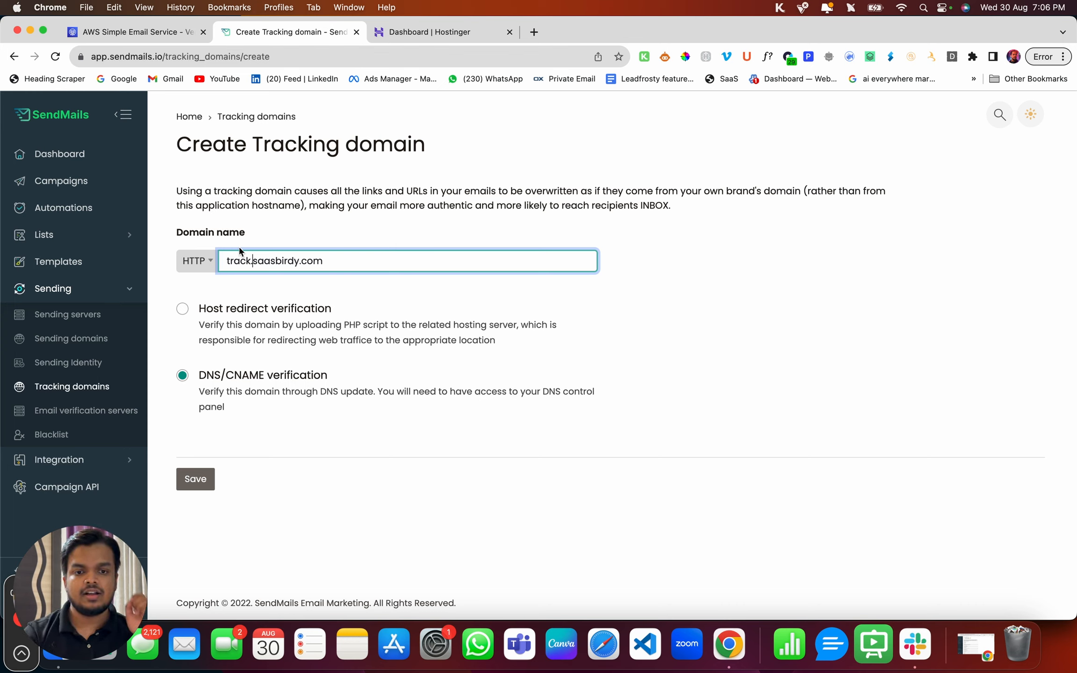
pyautogui.moveTo(226, 260); pyautogui.dragTo(250, 254)
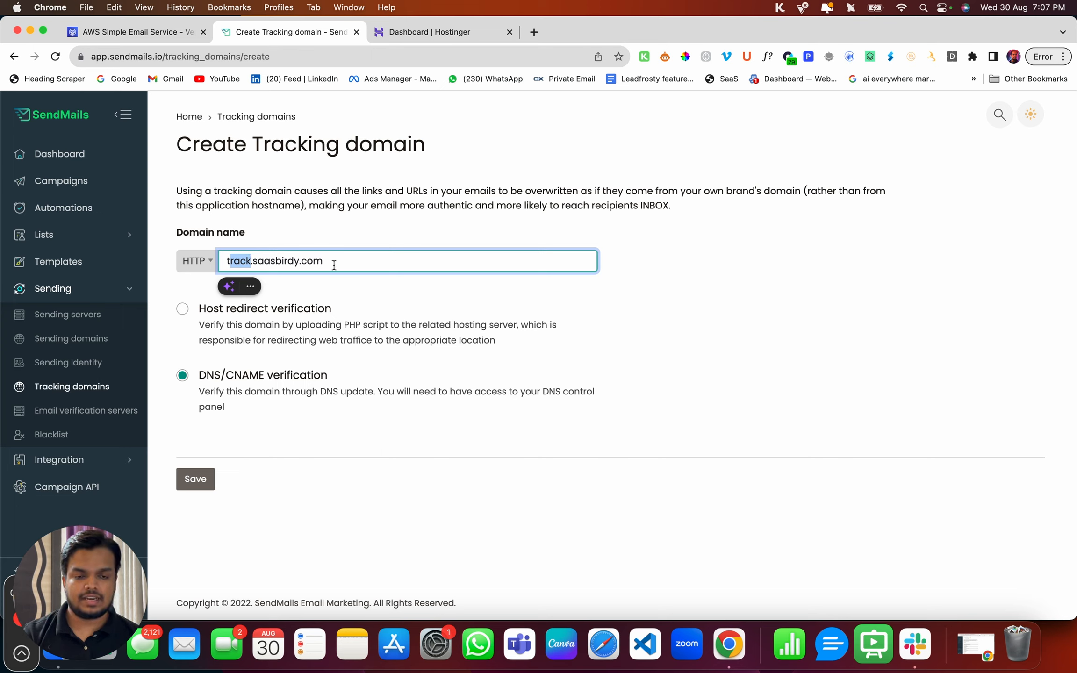
pyautogui.click(251, 261)
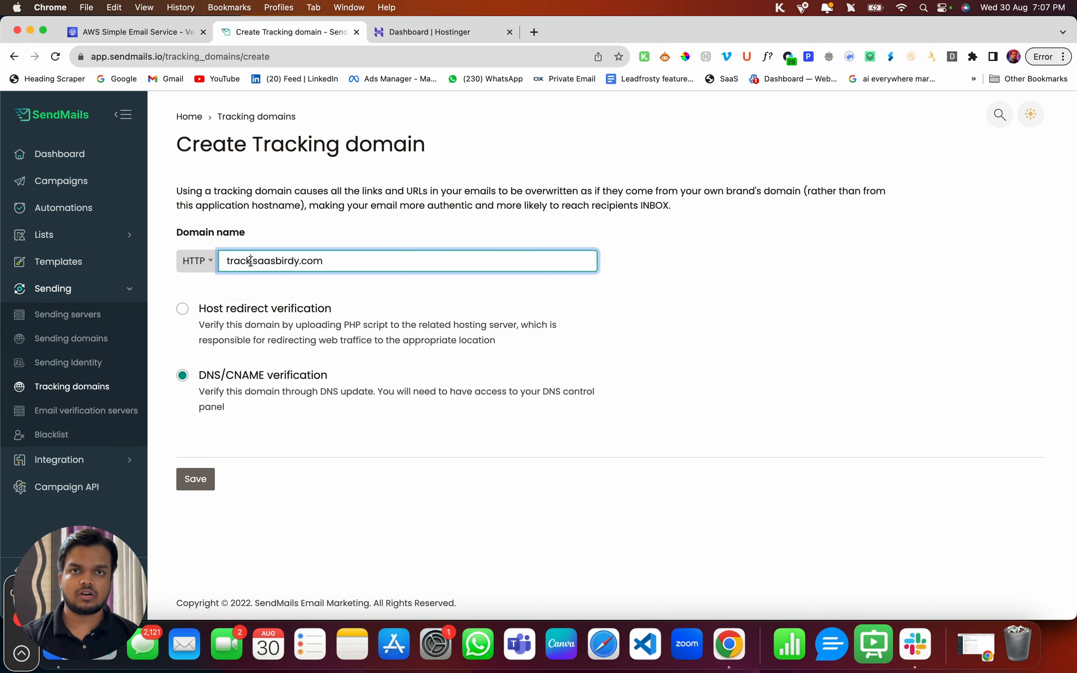
pyautogui.press('super+Right')
pyautogui.hotkey('alt', 'shift', 'Left')
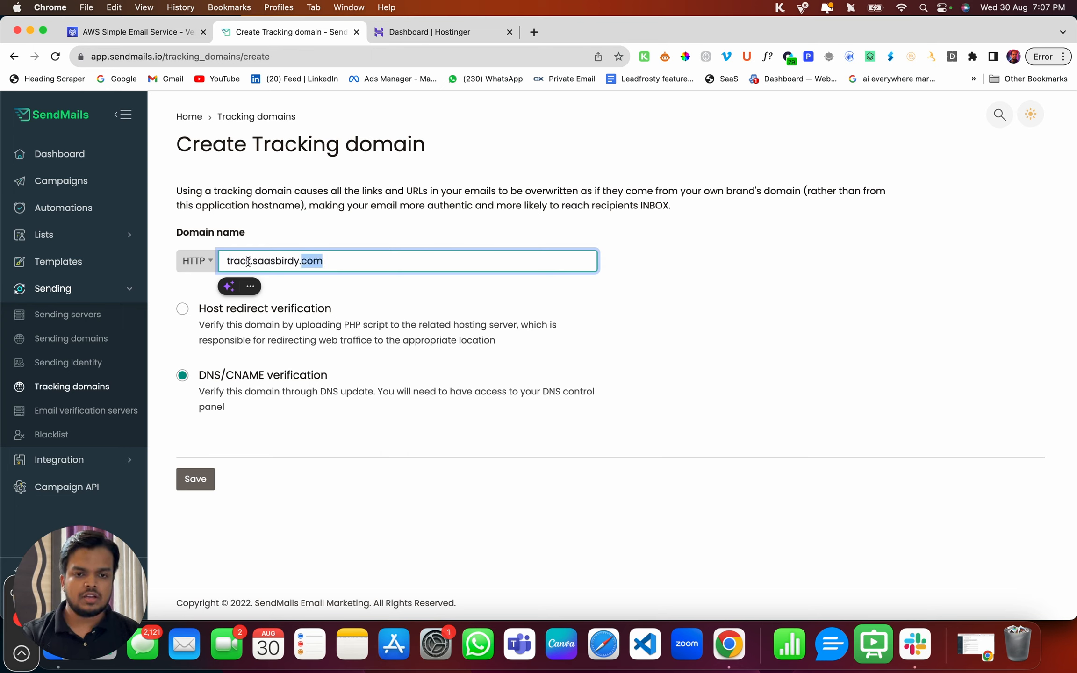
pyautogui.doubleClick(234, 262)
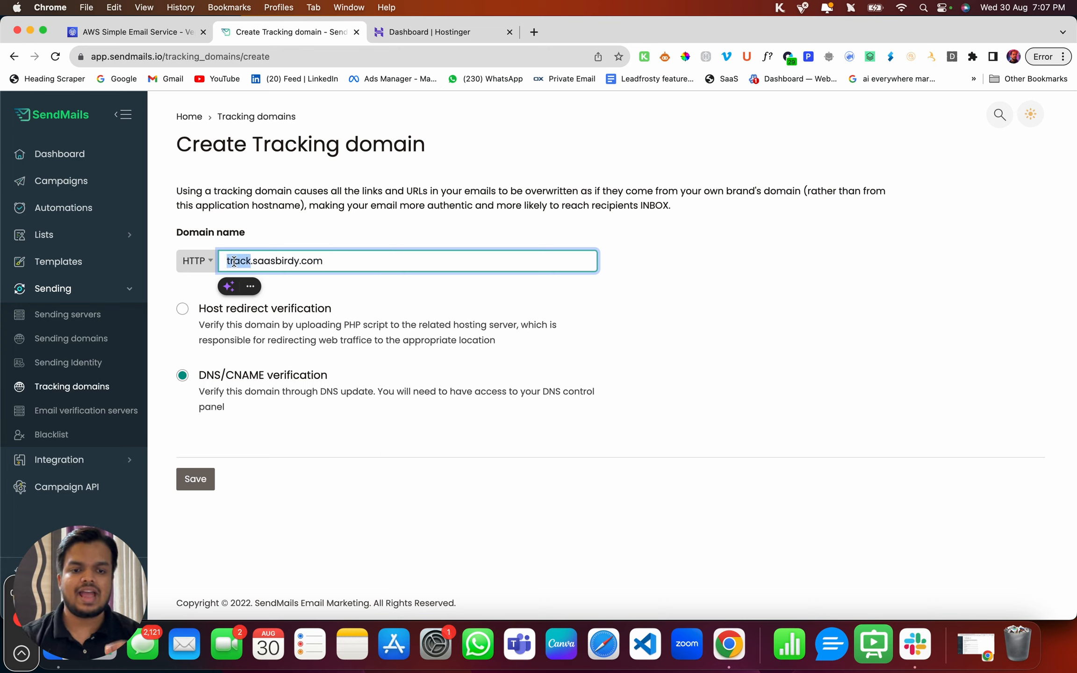
pyautogui.moveTo(253, 261); pyautogui.dragTo(330, 261)
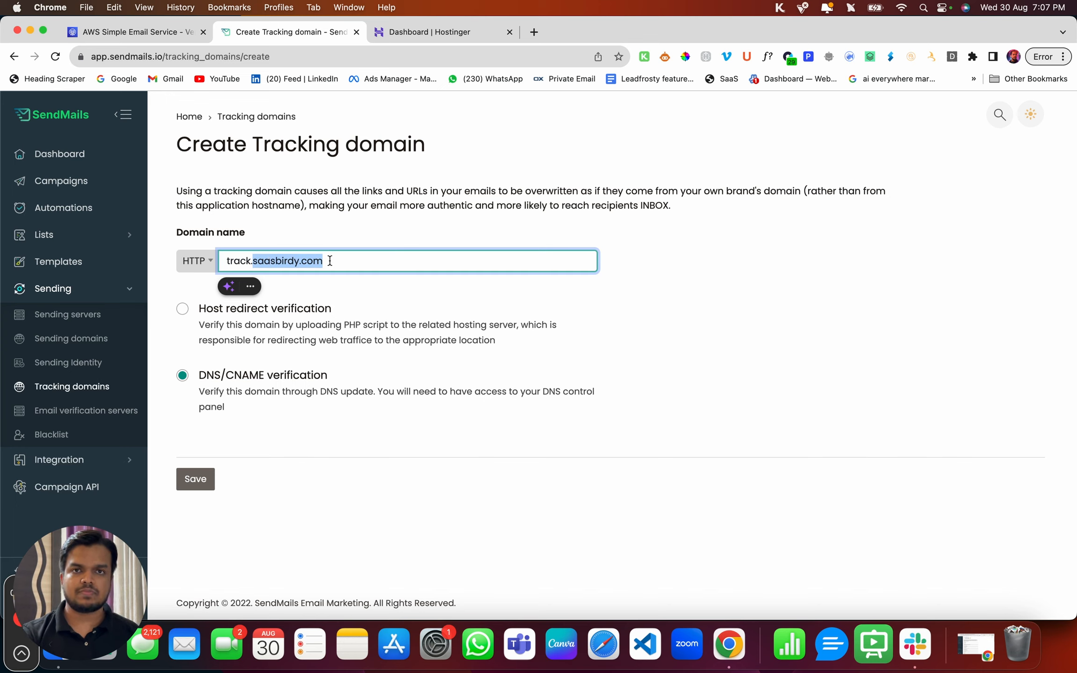
# Save the tracking domain and open the DNS setup details of track.saasbirdy.com
pyautogui.click(206, 480)
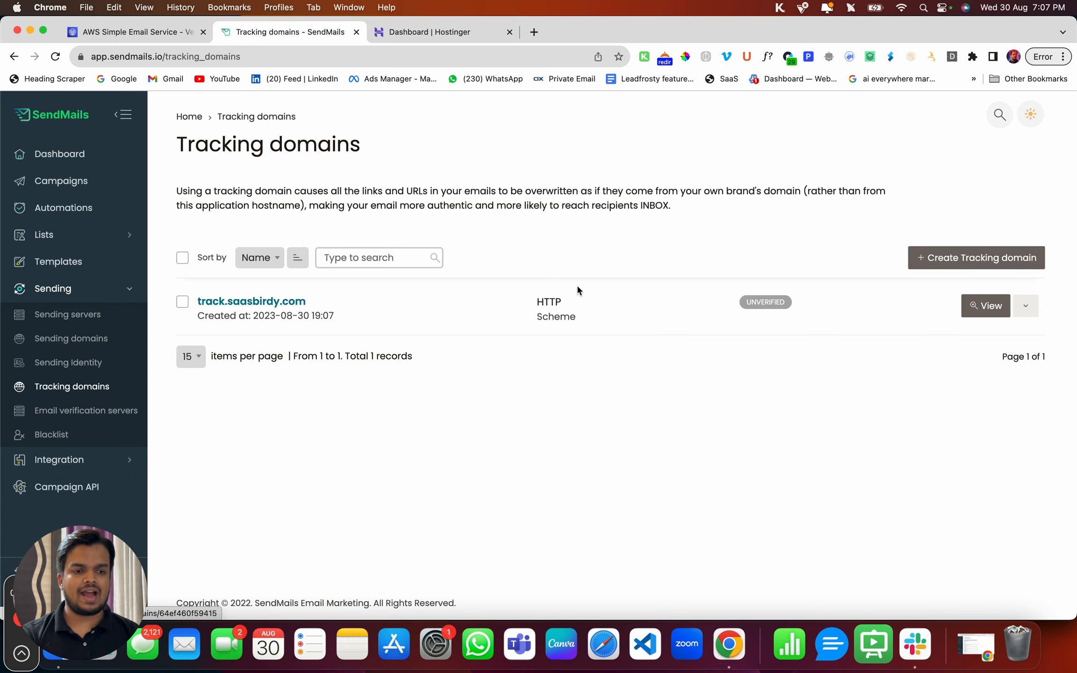
pyautogui.click(225, 310)
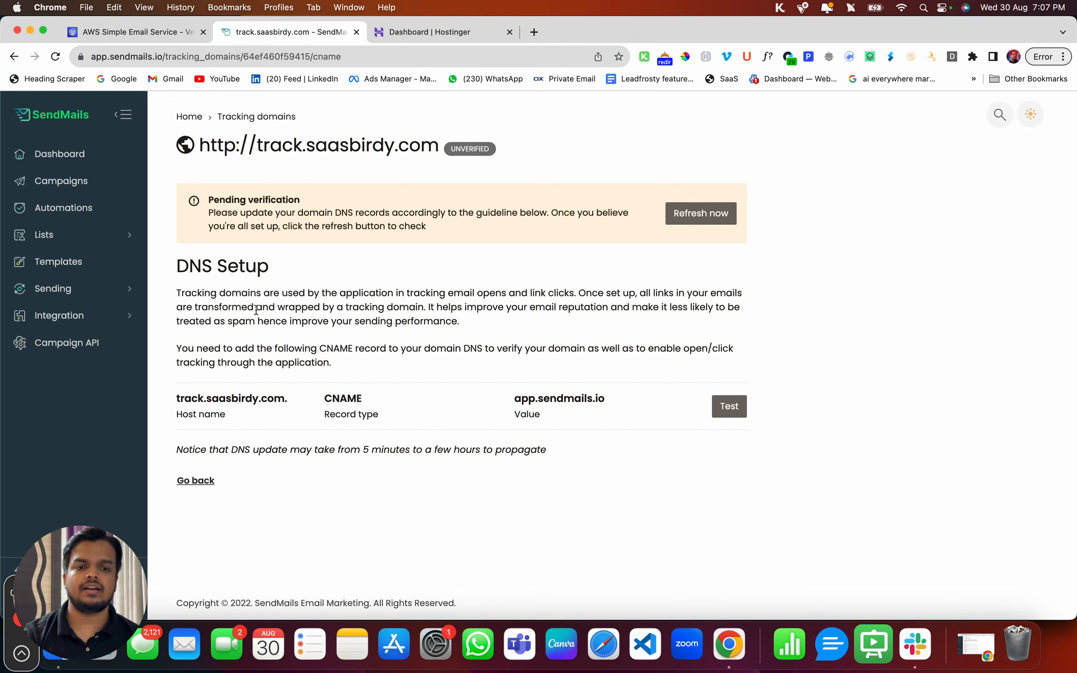
pyautogui.moveTo(201, 149); pyautogui.dragTo(409, 152)
pyautogui.press('super+c')
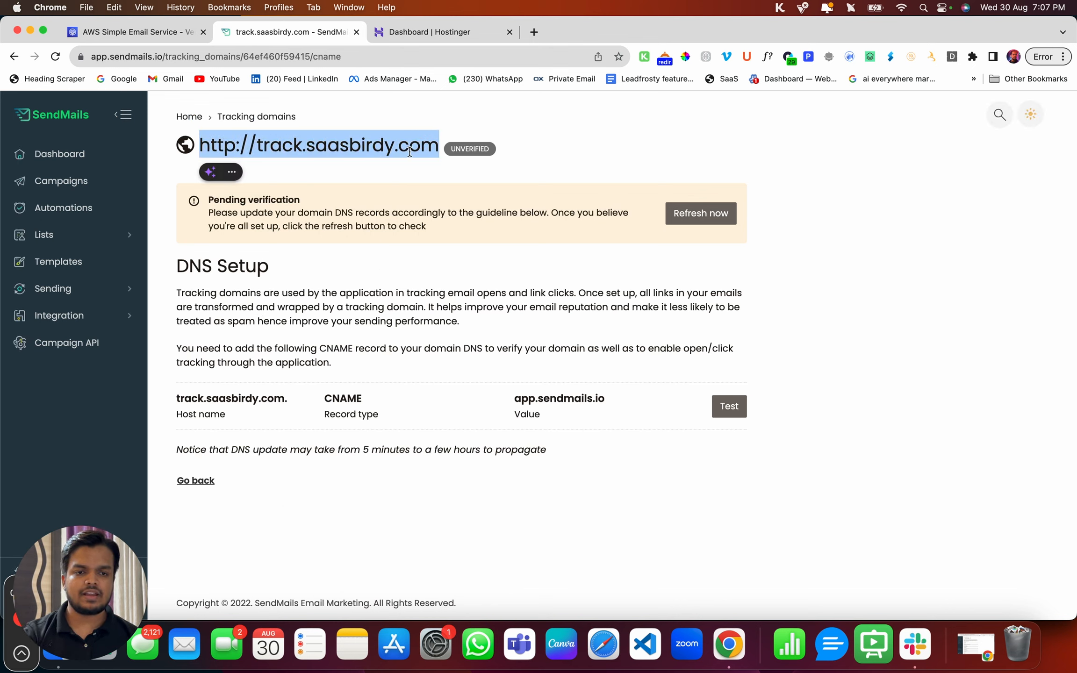
pyautogui.click(535, 32)
pyautogui.press('super+v')
pyautogui.press('Return')
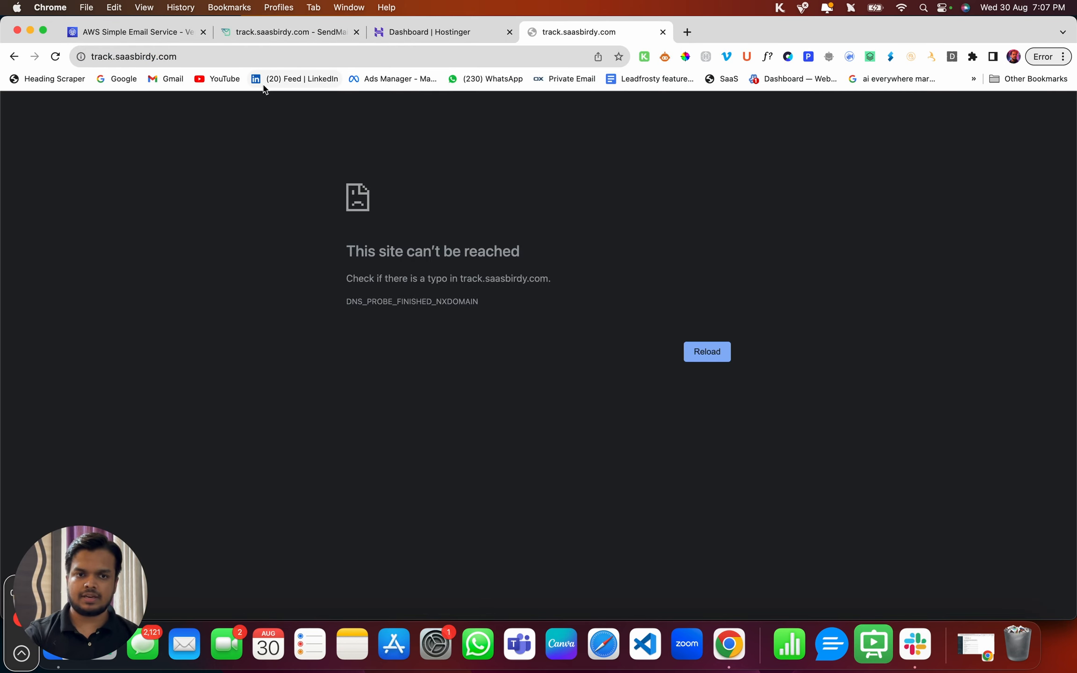
pyautogui.click(265, 32)
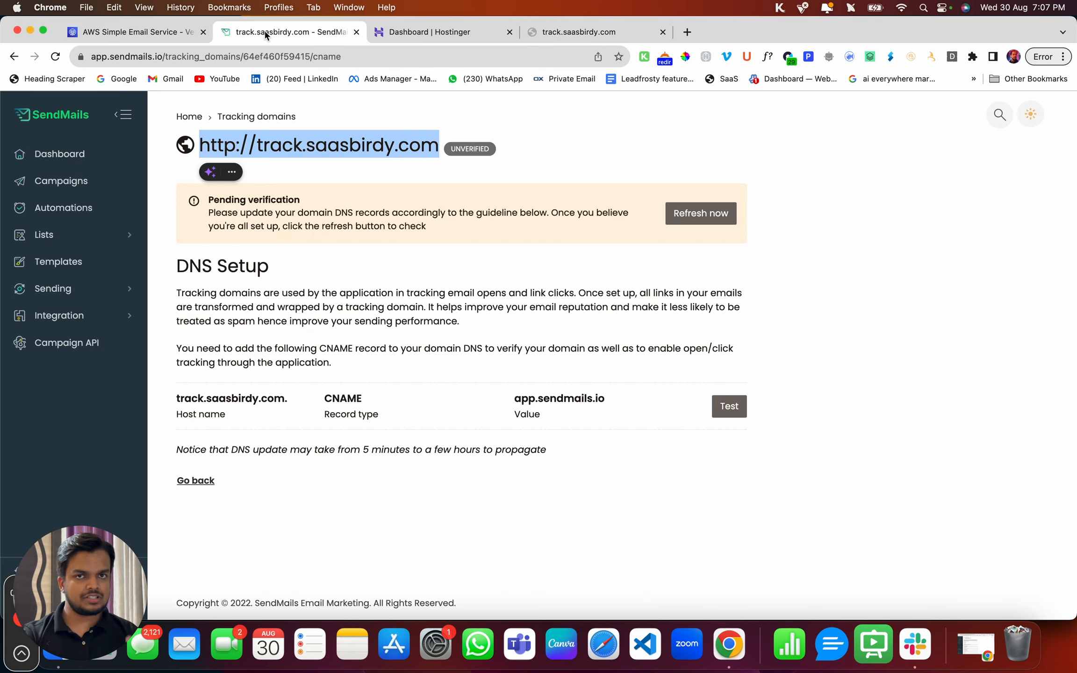
pyautogui.click(301, 389)
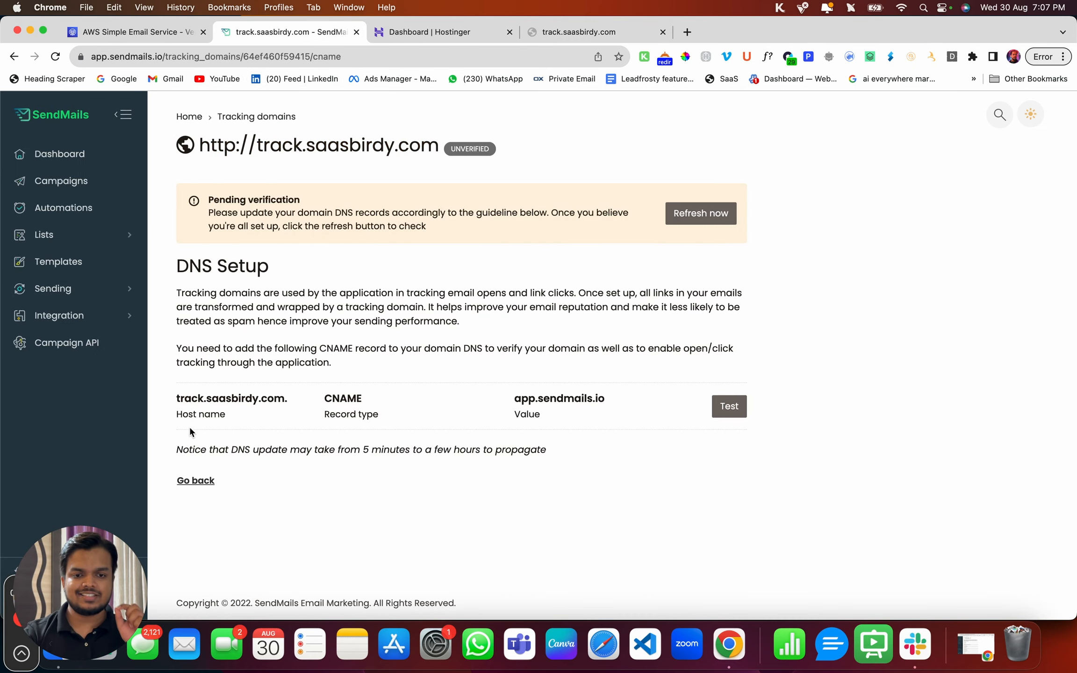
pyautogui.moveTo(178, 401); pyautogui.dragTo(285, 397)
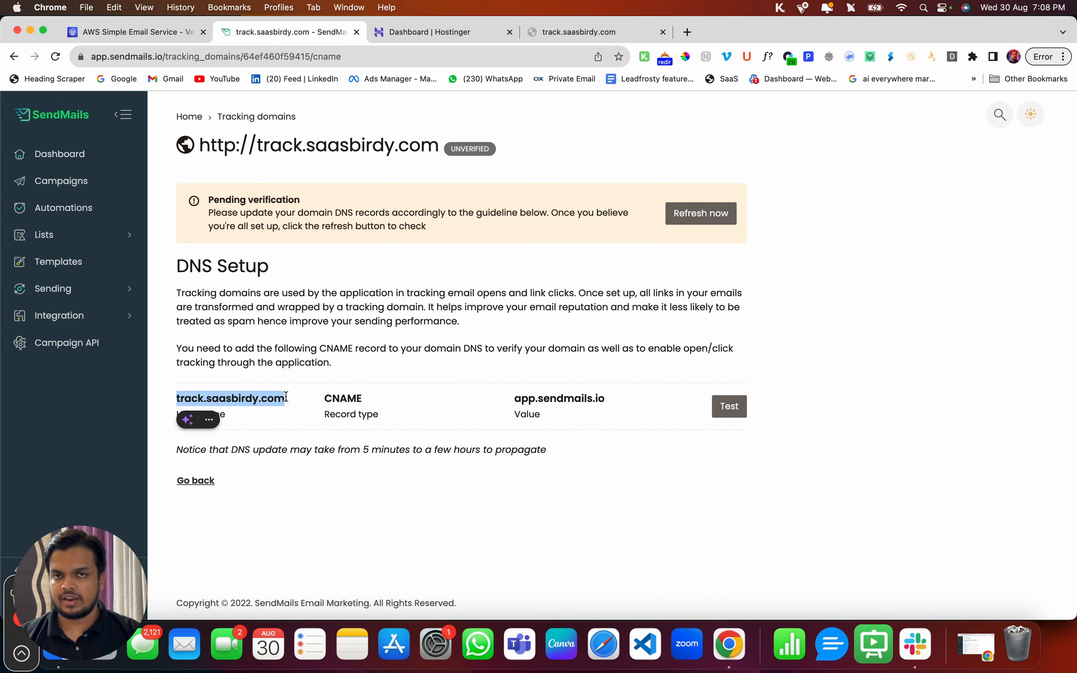
# Search Google in a new tab for "godaddy.com dns zone editor" and look through the results
pyautogui.click(688, 32)
pyautogui.write('godaddy.com')
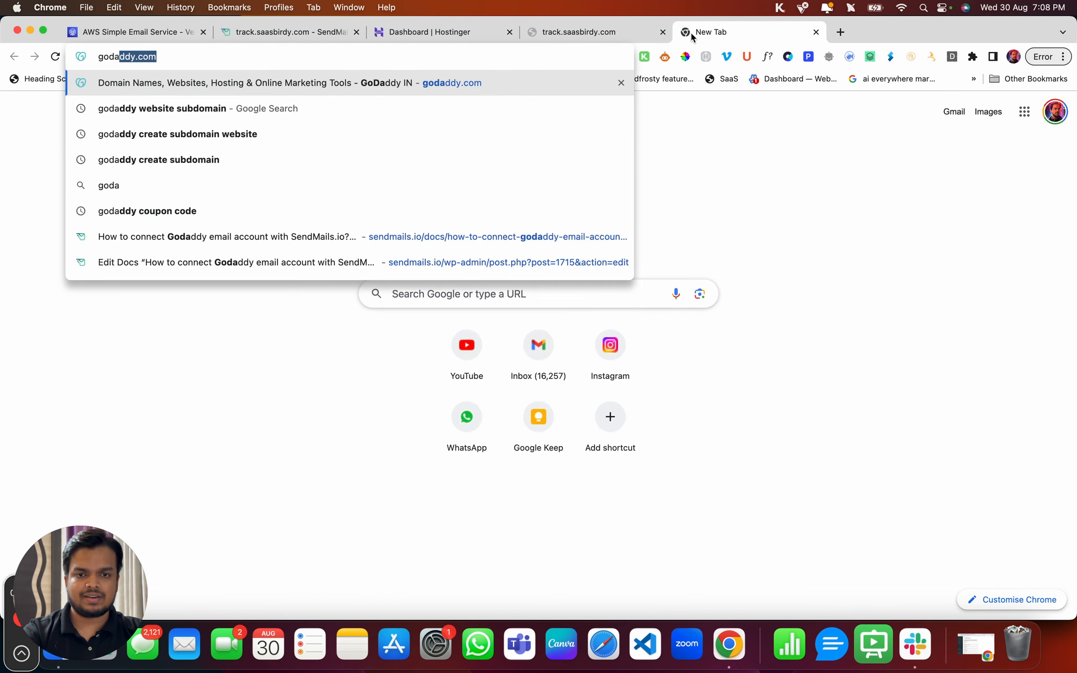
pyautogui.write(' dns')
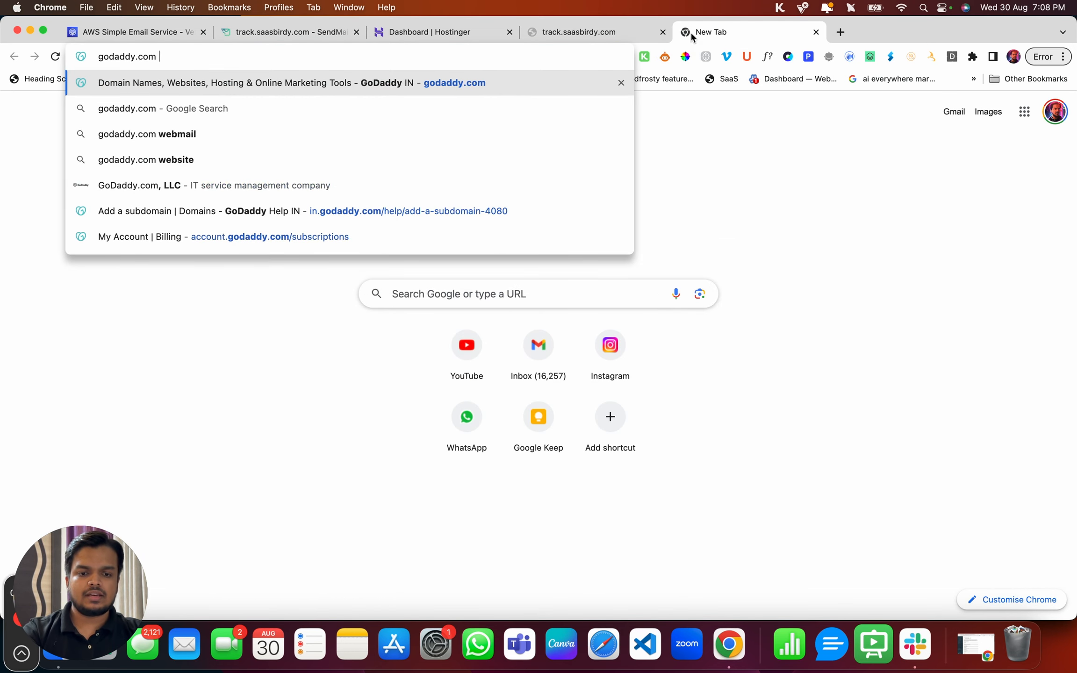
pyautogui.write(' zone')
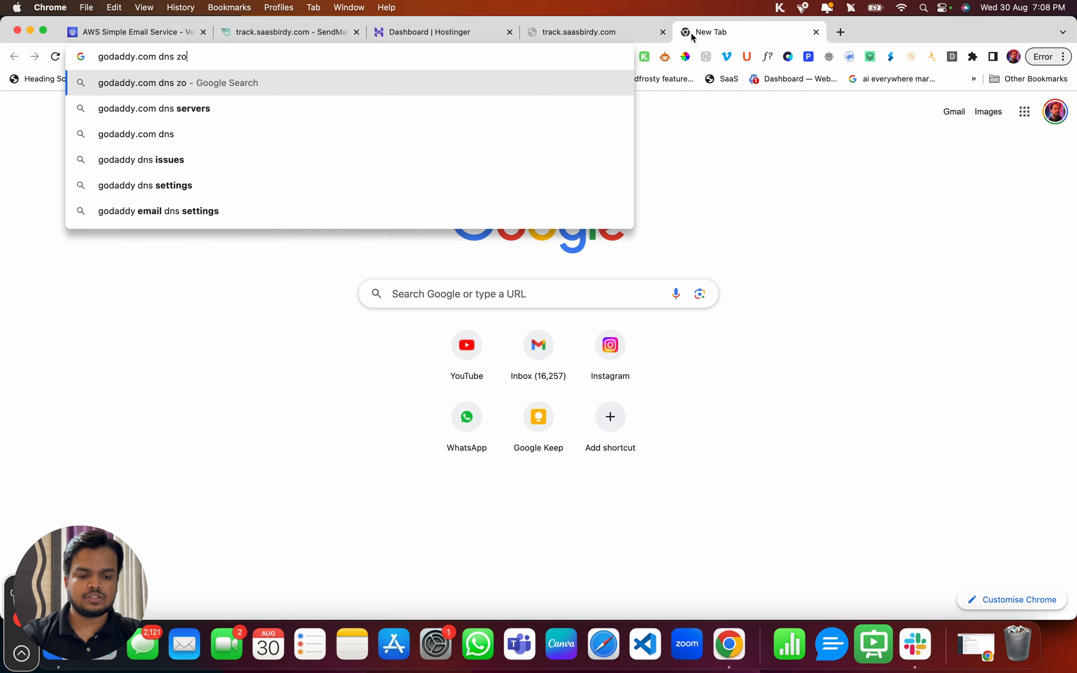
pyautogui.write('itor')
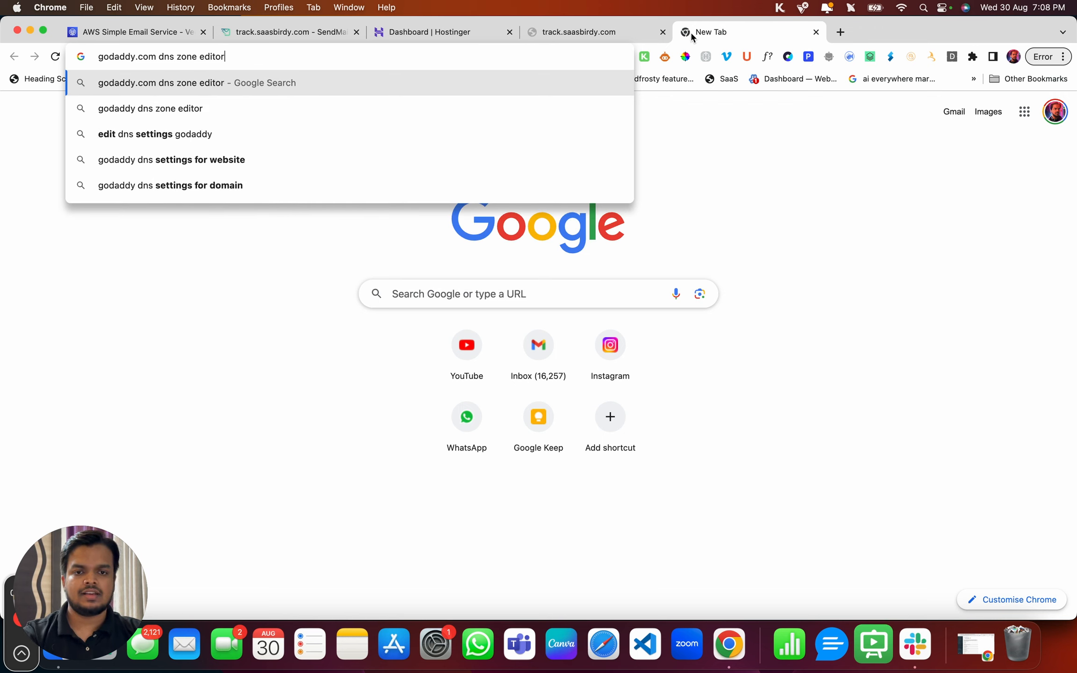
pyautogui.press('Return')
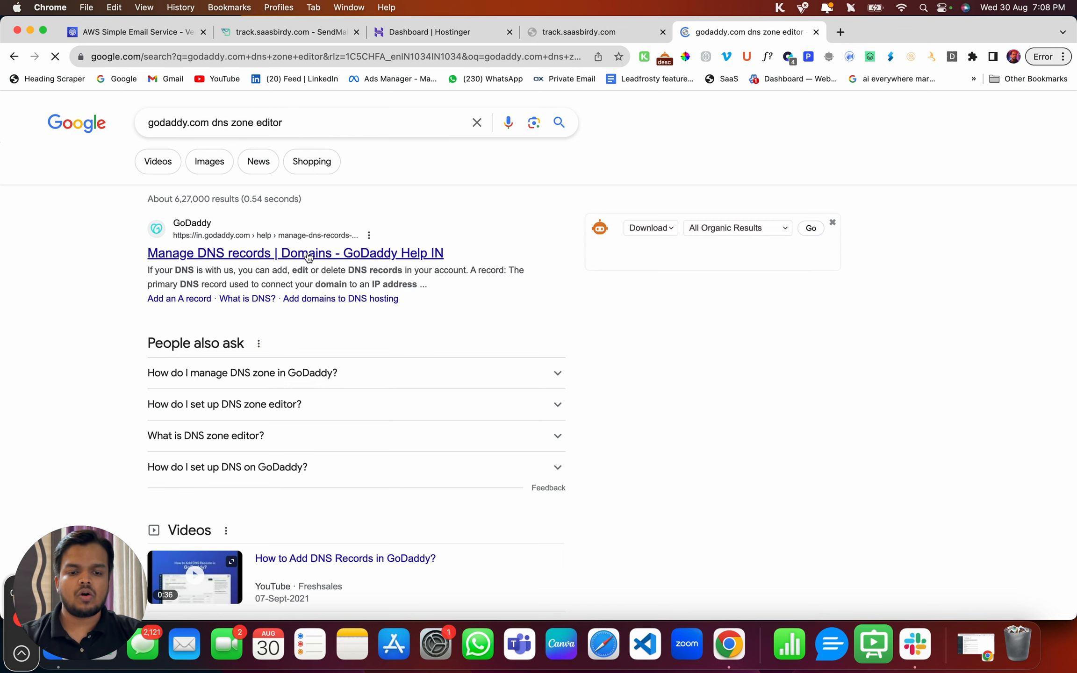
pyautogui.scroll(-4, 283, 421)
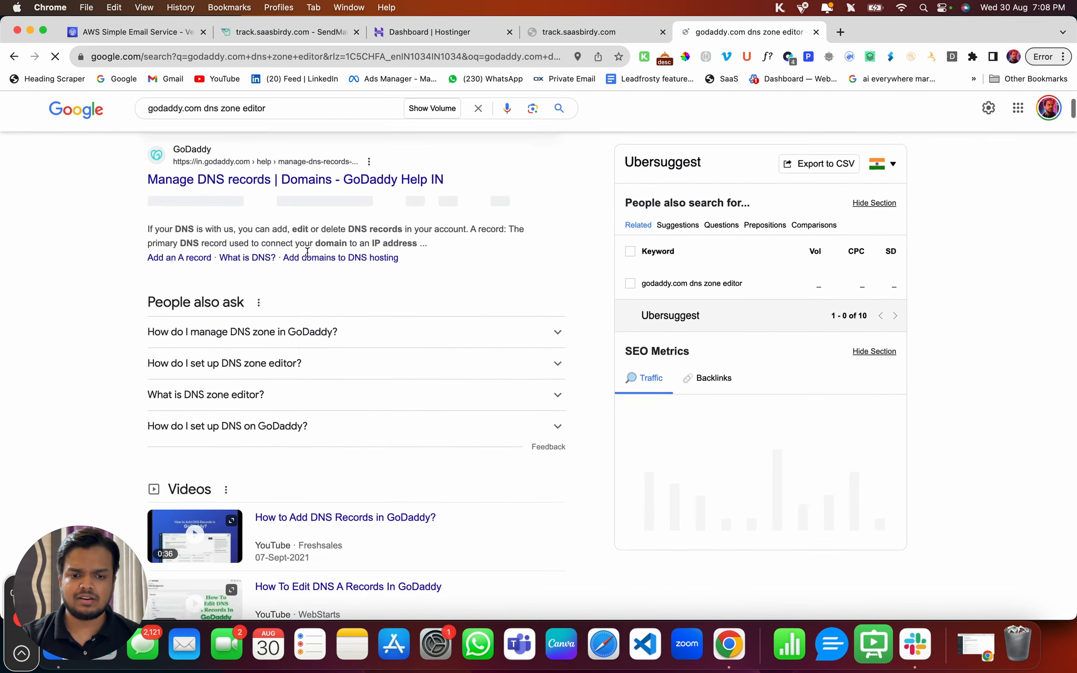
pyautogui.scroll(-2, 283, 421)
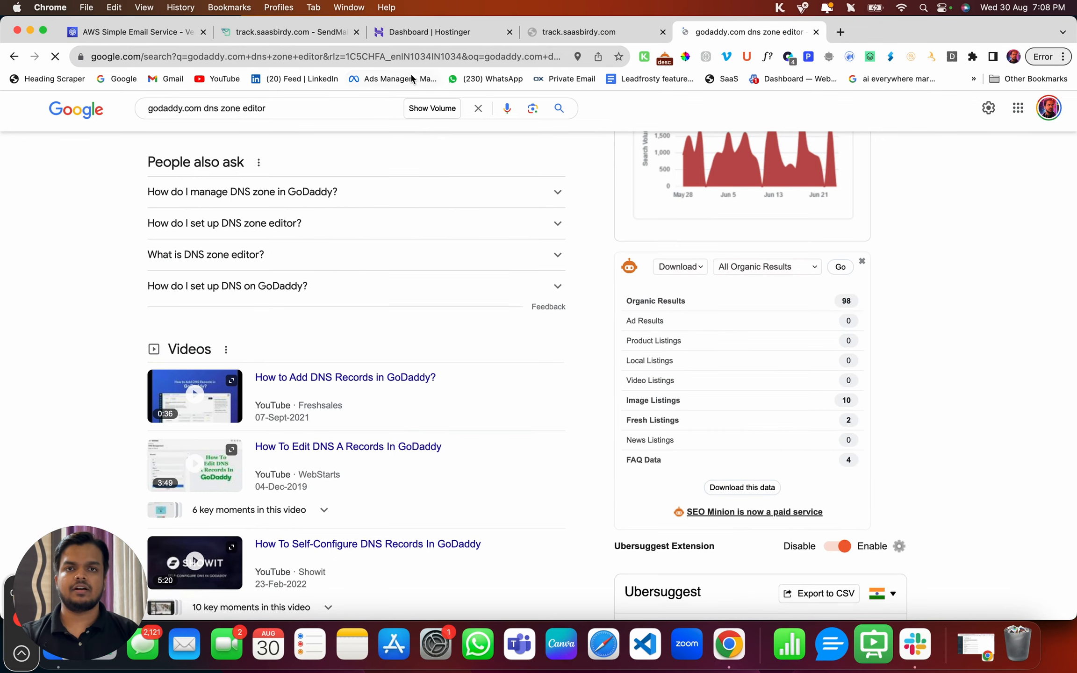
# Switch to Hostinger, search the saasbirdy.com hosting settings for "dns", and open the DNS Zone Editor
pyautogui.click(440, 32)
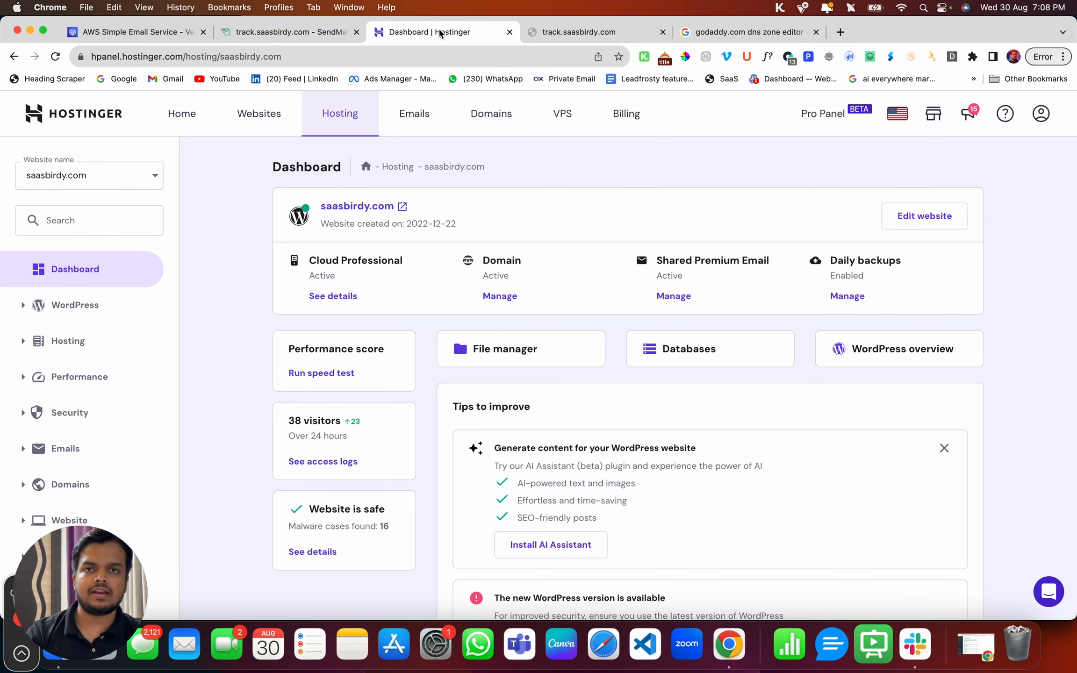
pyautogui.click(62, 220)
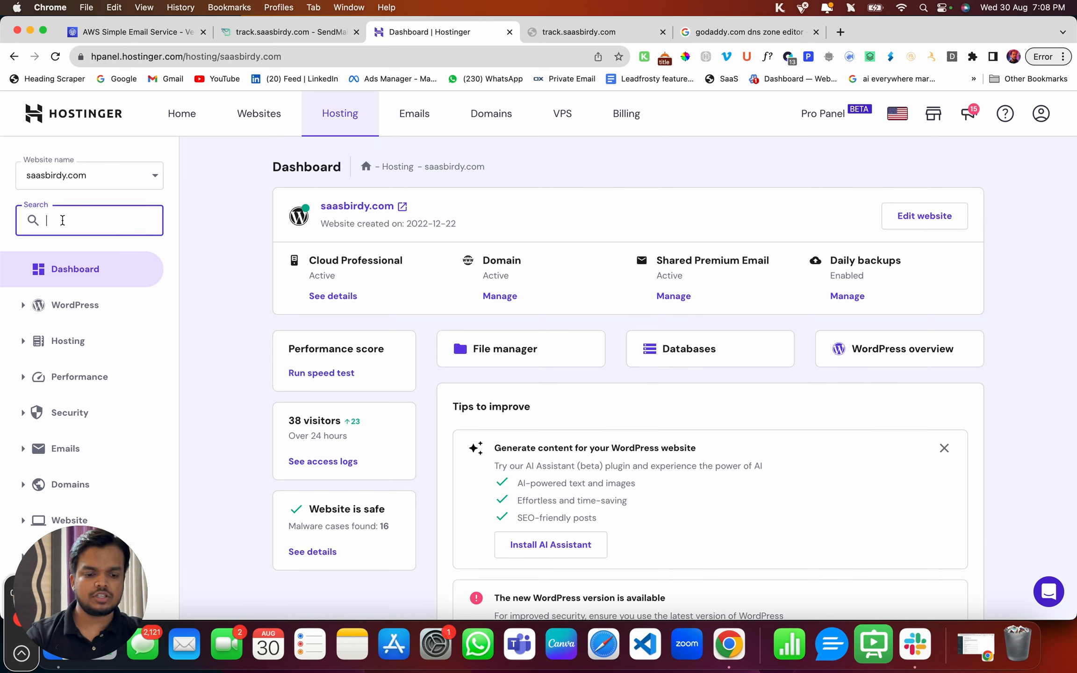
pyautogui.write('dns')
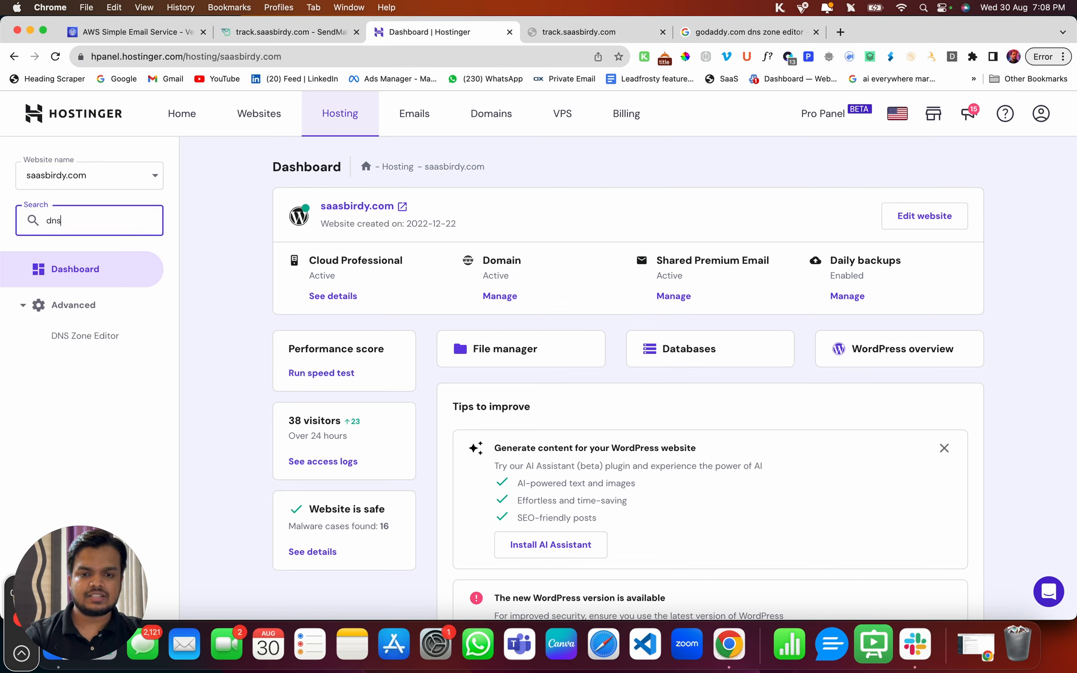
pyautogui.click(89, 338)
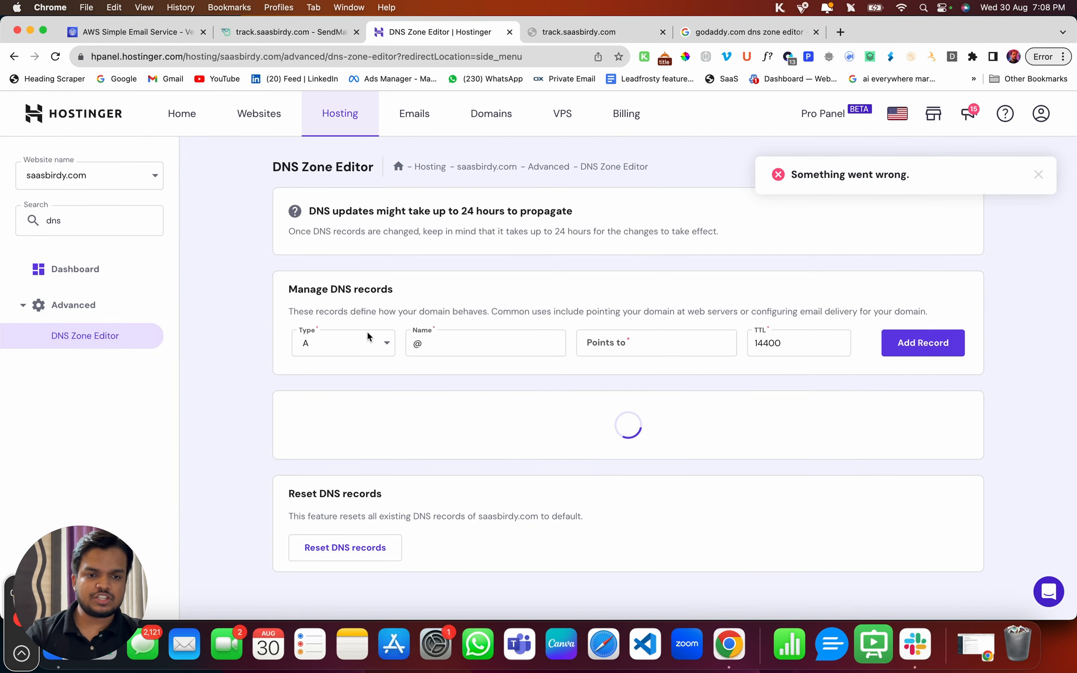
pyautogui.scroll(-4, 368, 336)
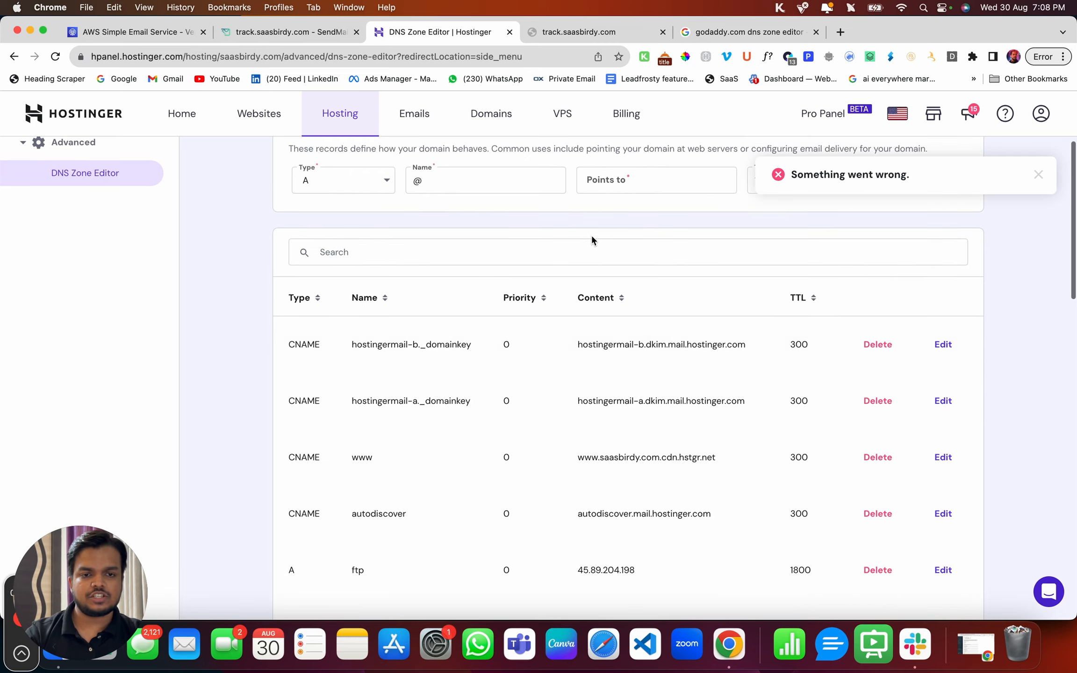
pyautogui.scroll(4, 833, 228)
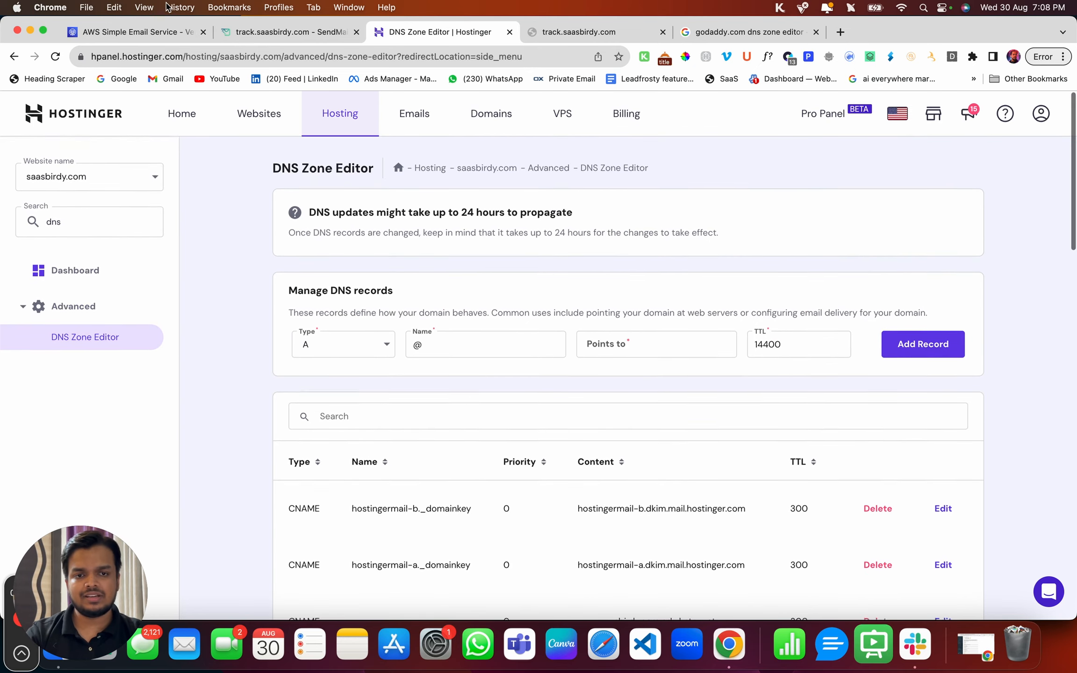
# Check the required record type in the SendMails DNS setup and set the new Hostinger DNS record's type to CNAME
pyautogui.click(251, 28)
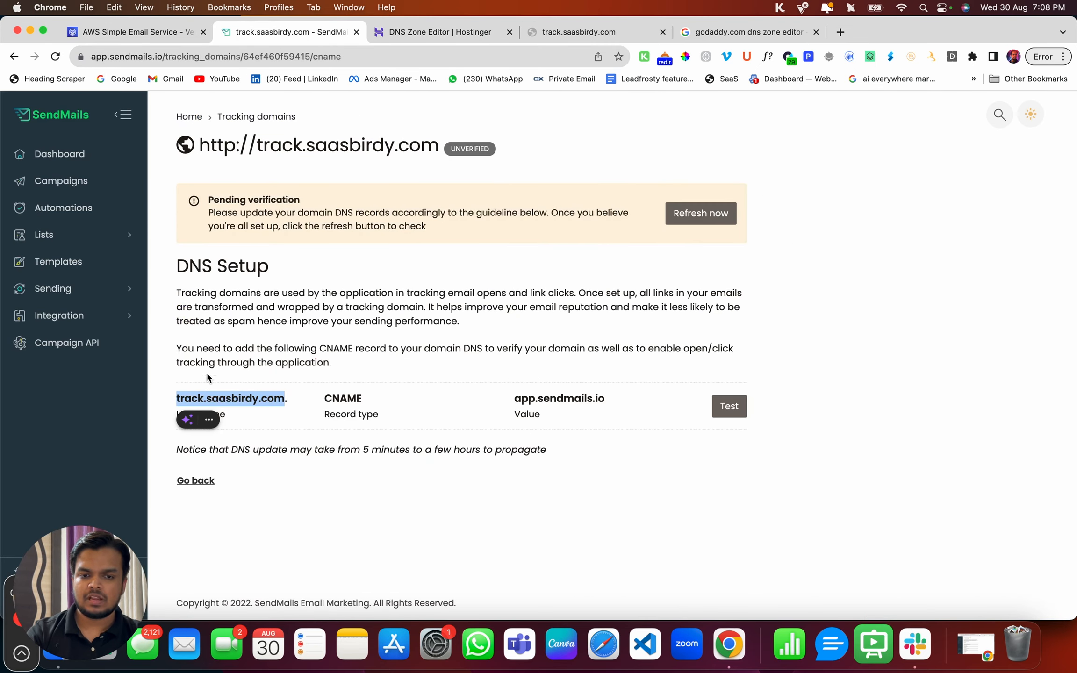
pyautogui.click(229, 389)
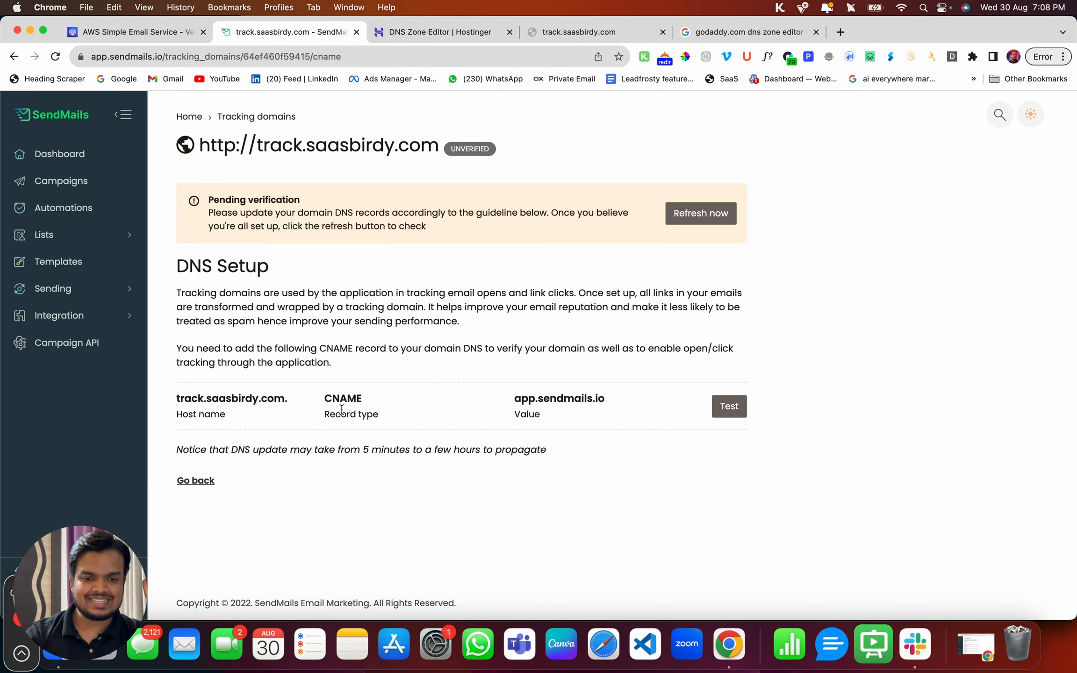
pyautogui.moveTo(333, 398); pyautogui.dragTo(364, 398)
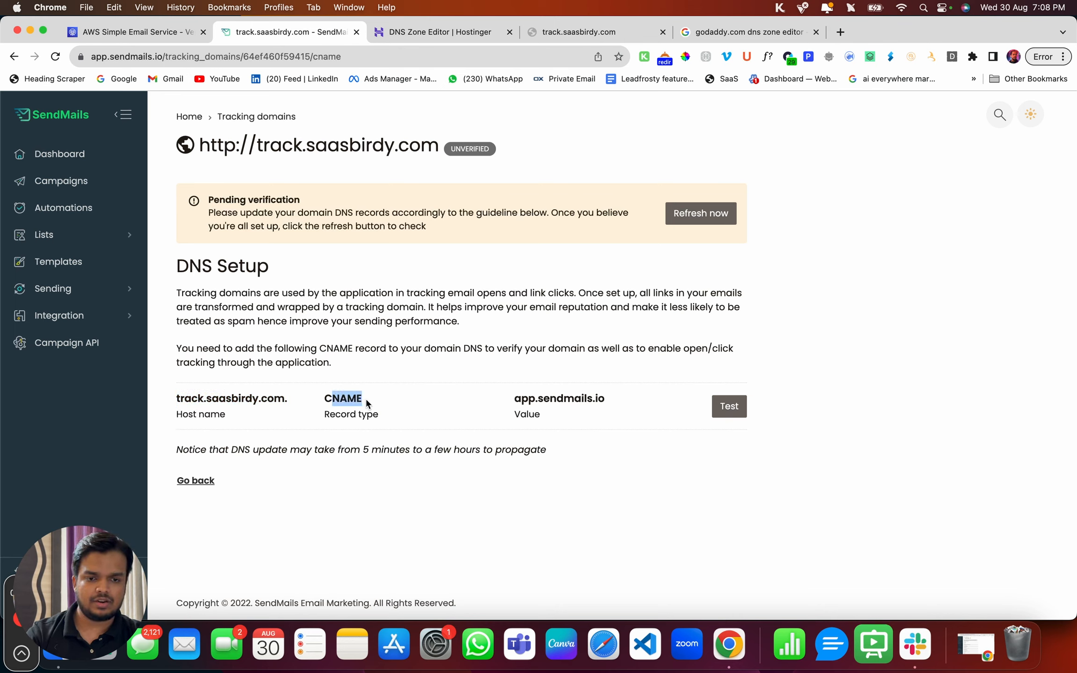
pyautogui.click(395, 27)
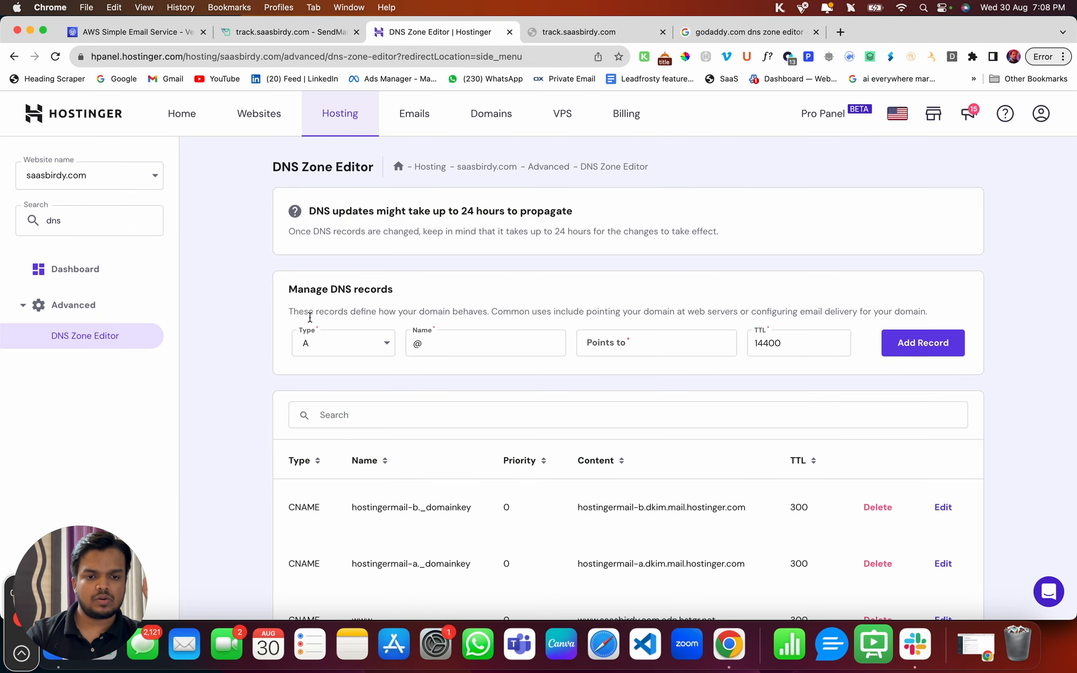
pyautogui.click(316, 344)
pyautogui.click(318, 454)
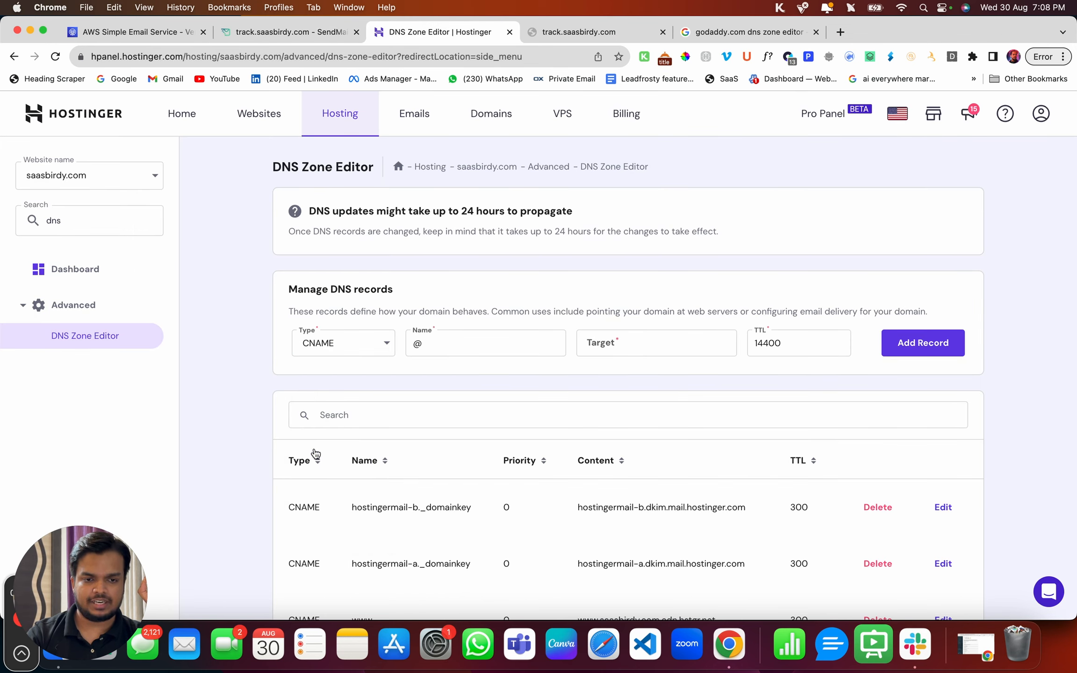
# Copy "track" from the host name in the SendMails DNS setup and use it as the new Hostinger record's name
pyautogui.click(276, 34)
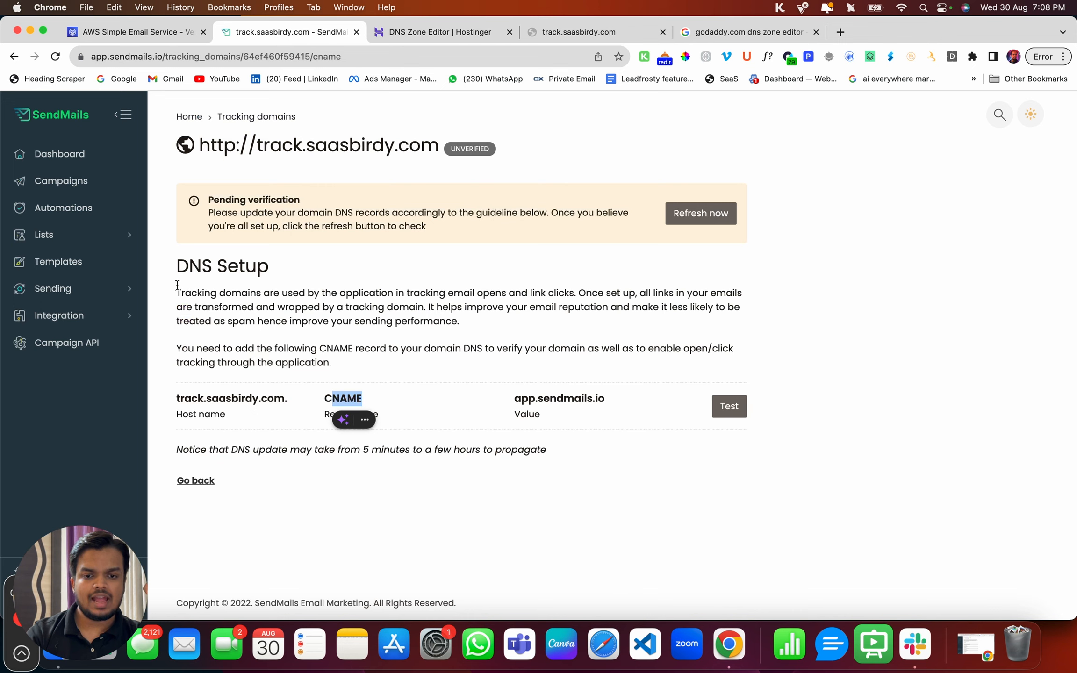
pyautogui.doubleClick(184, 397)
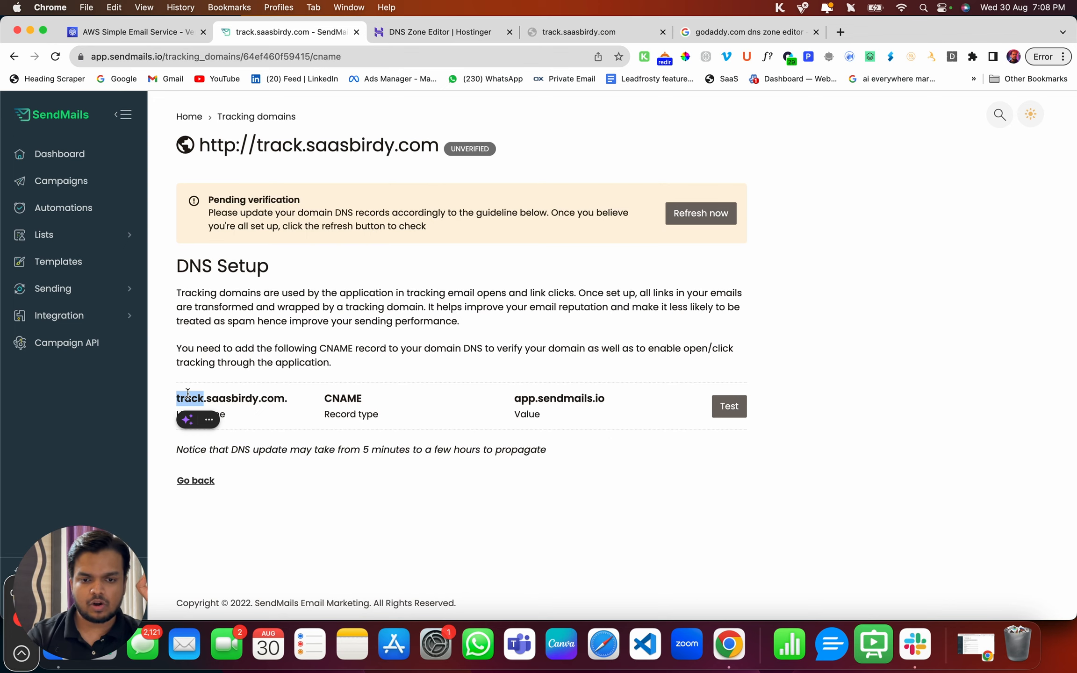
pyautogui.tripleClick(188, 395)
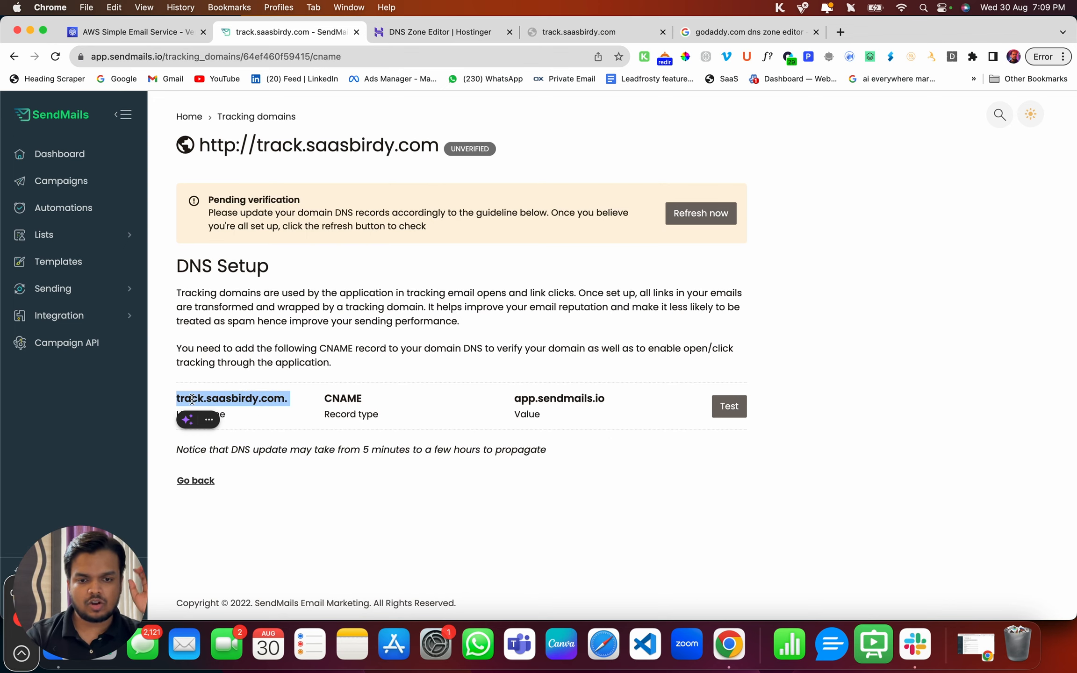
pyautogui.doubleClick(192, 399)
pyautogui.press('super+c')
pyautogui.click(440, 37)
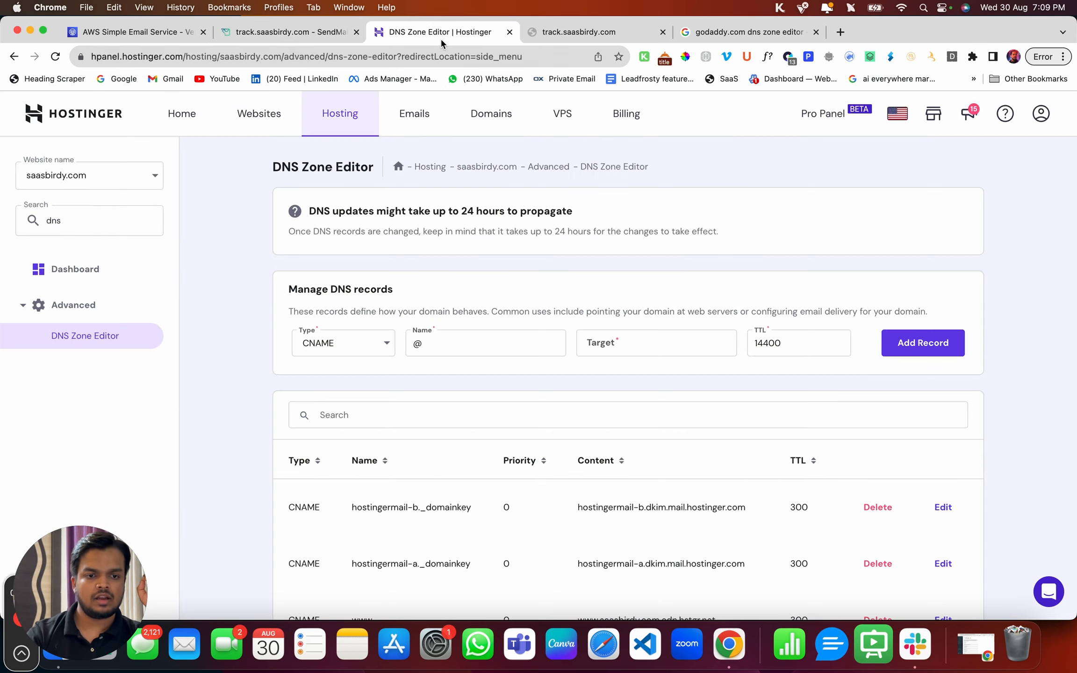
pyautogui.doubleClick(423, 334)
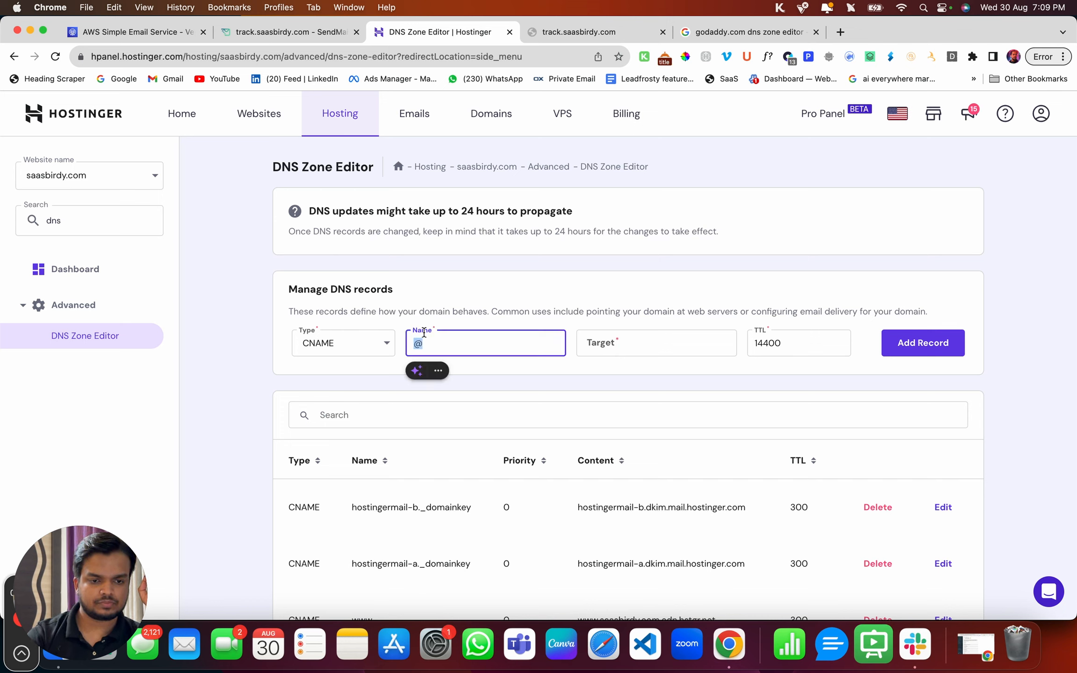
pyautogui.press('super+v')
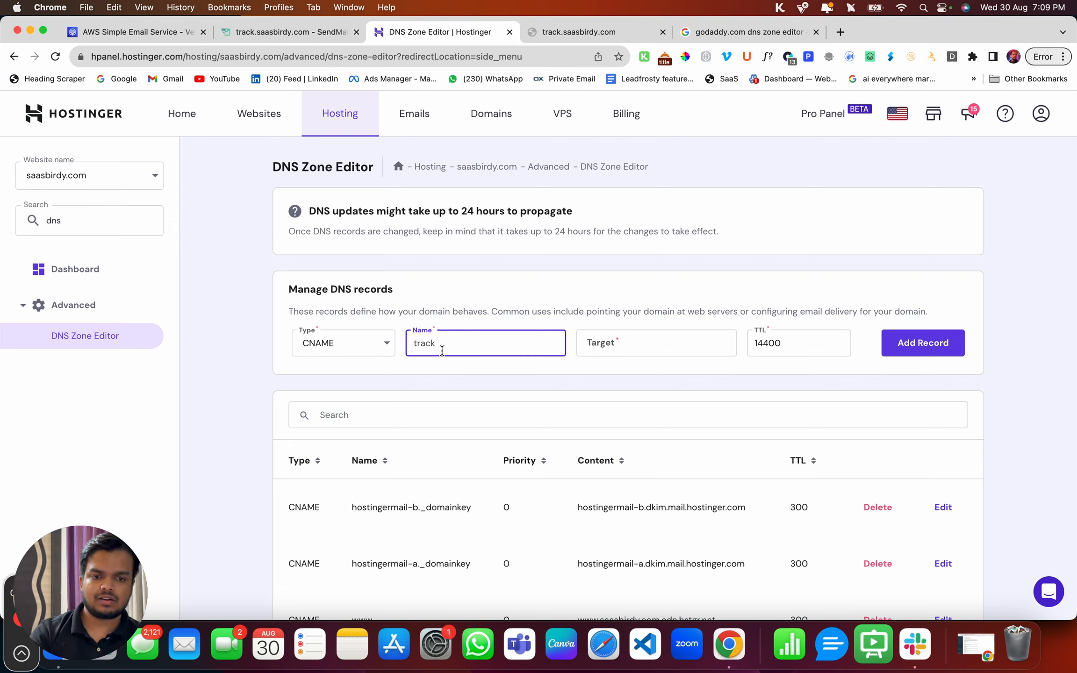
# Copy the CNAME value app.sendmails.io from SendMails into the Hostinger record's target and add the record
pyautogui.click(288, 29)
pyautogui.moveTo(206, 398); pyautogui.dragTo(311, 403)
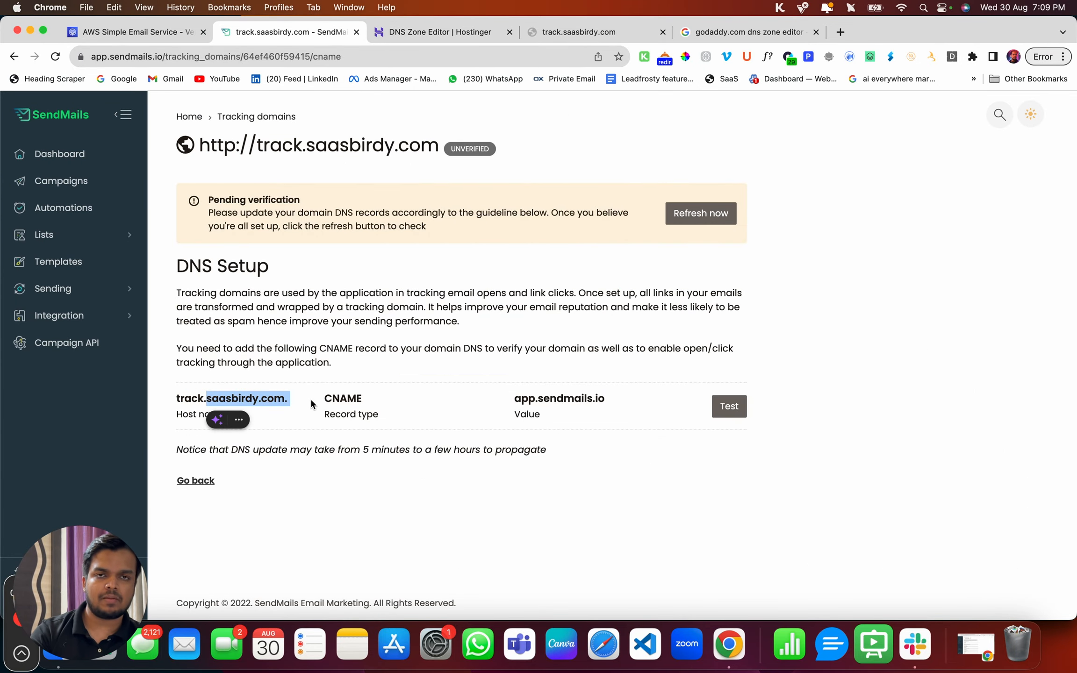
pyautogui.moveTo(504, 399); pyautogui.dragTo(601, 399)
pyautogui.tripleClick(601, 398)
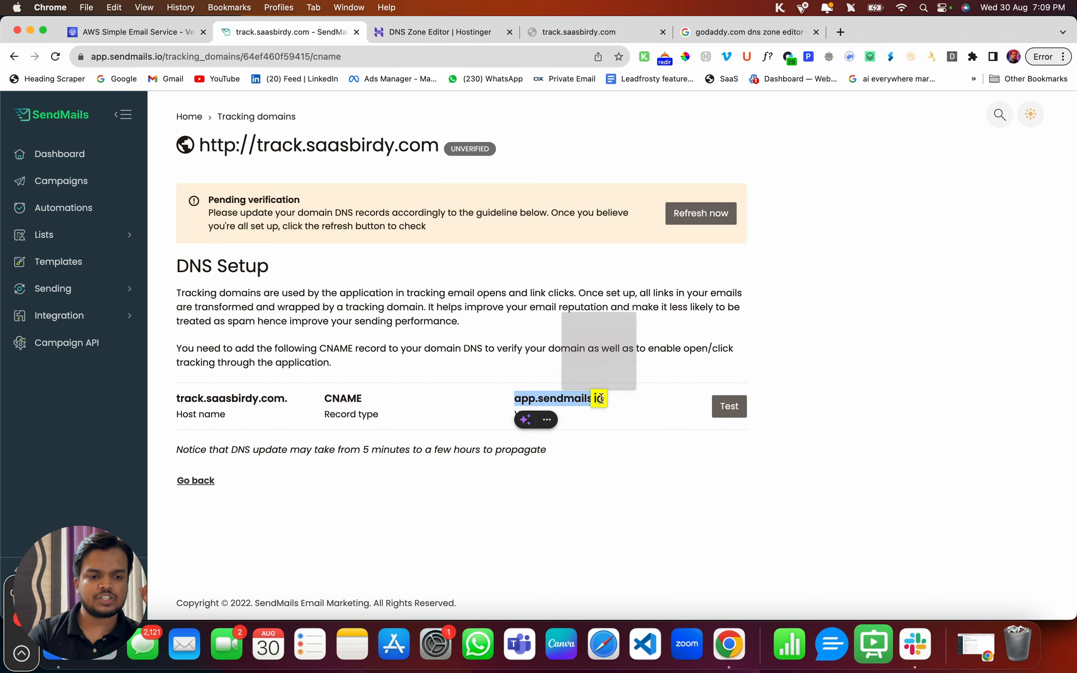
pyautogui.click(560, 401)
pyautogui.doubleClick(559, 399)
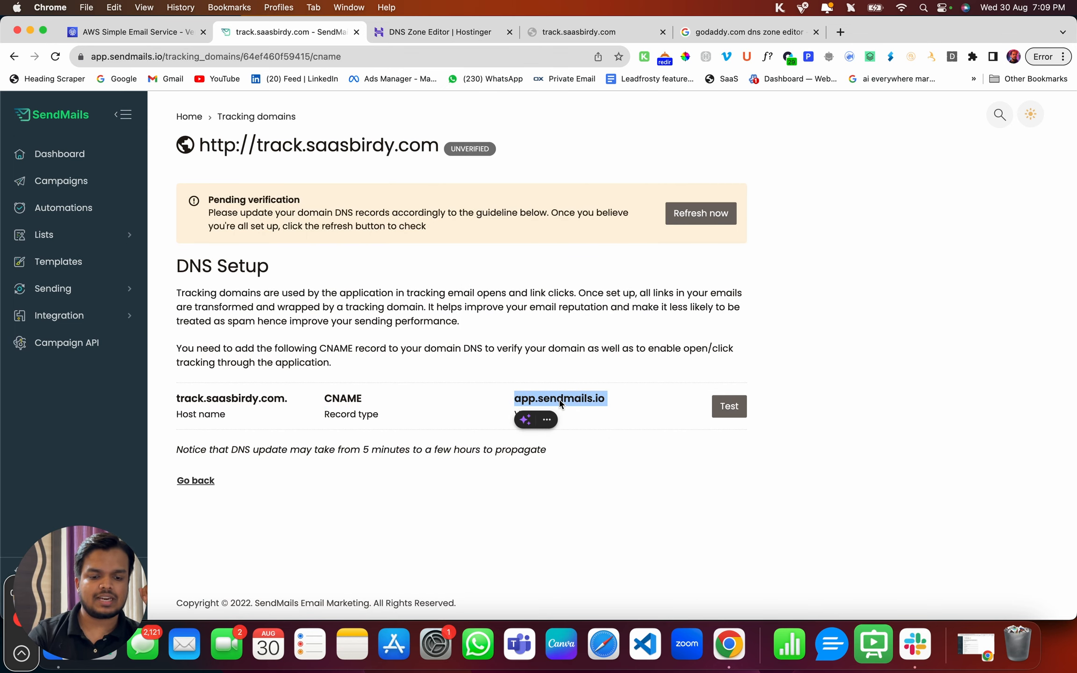
pyautogui.click(470, 38)
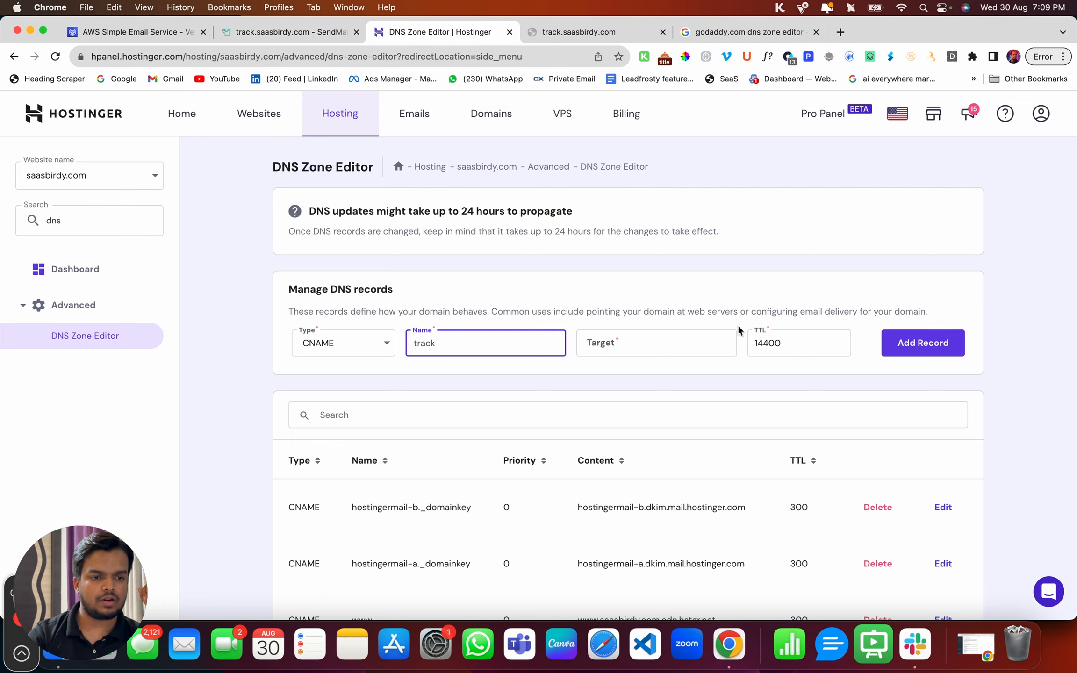
pyautogui.click(678, 346)
pyautogui.press('super+v')
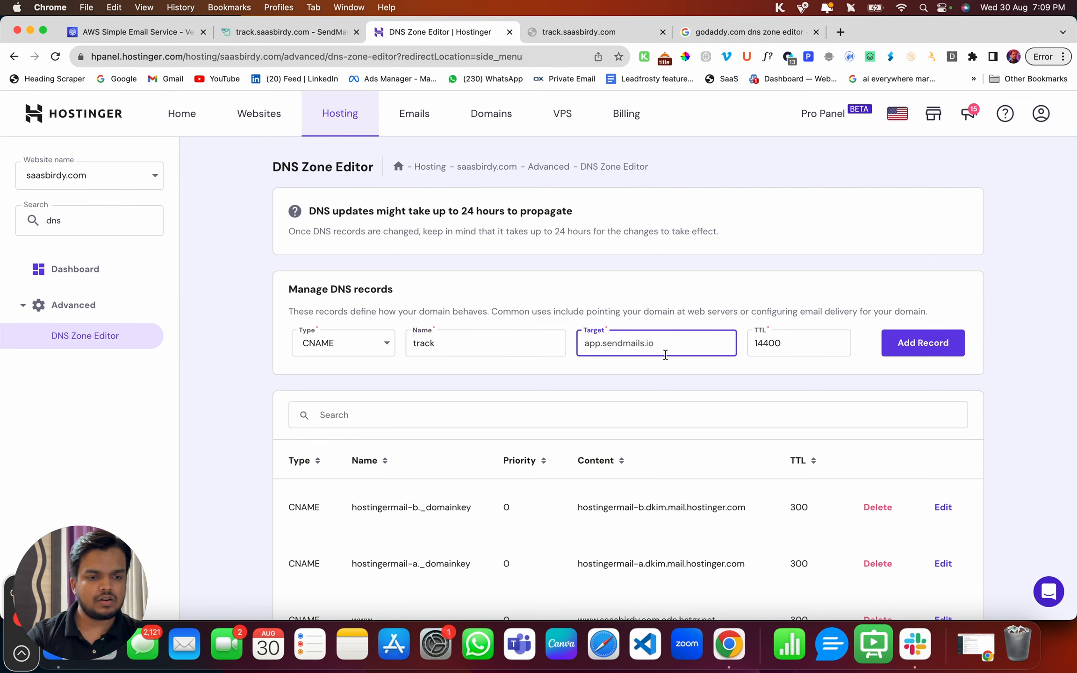
pyautogui.click(909, 352)
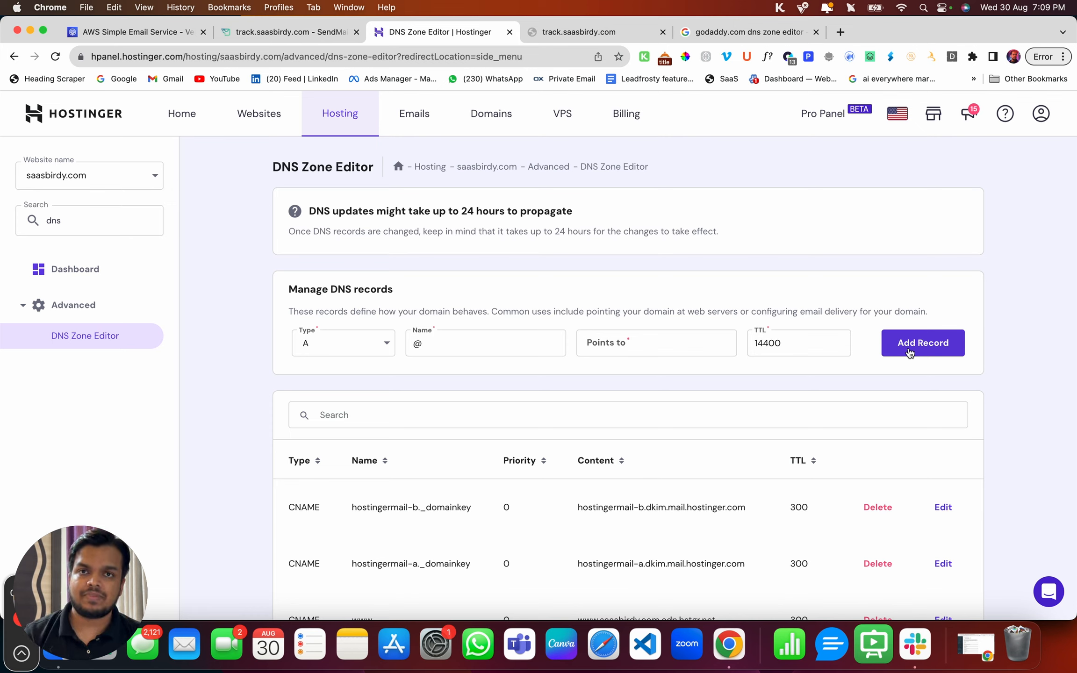
# Reload track.saasbirdy.com in its browser tab to check whether the subdomain resolves
pyautogui.click(313, 39)
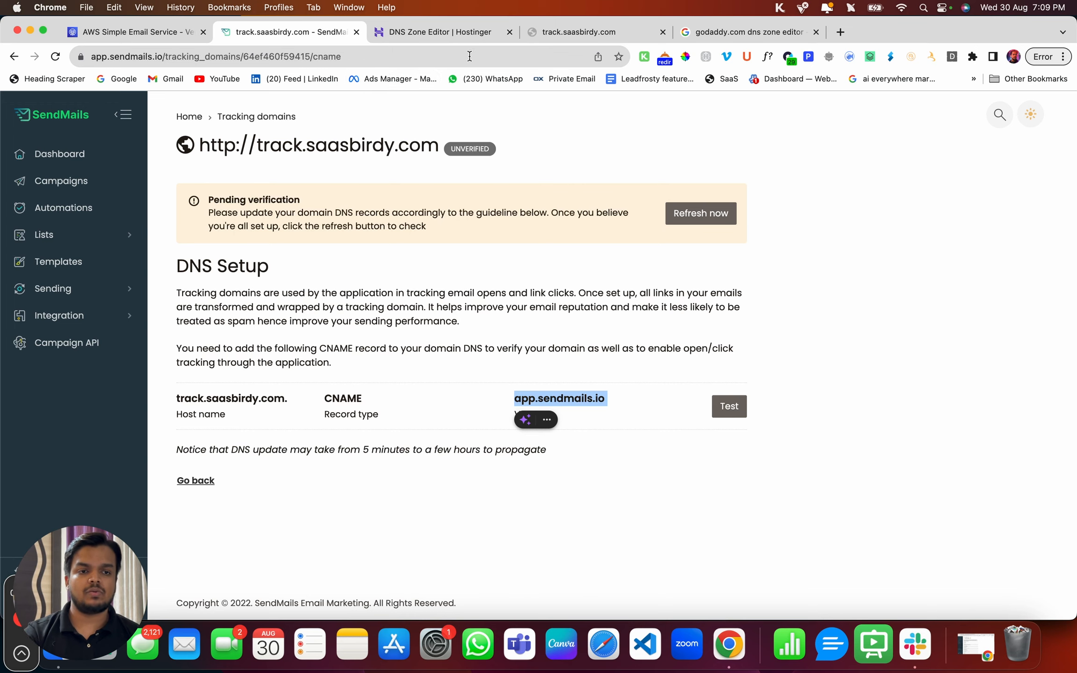
pyautogui.click(556, 33)
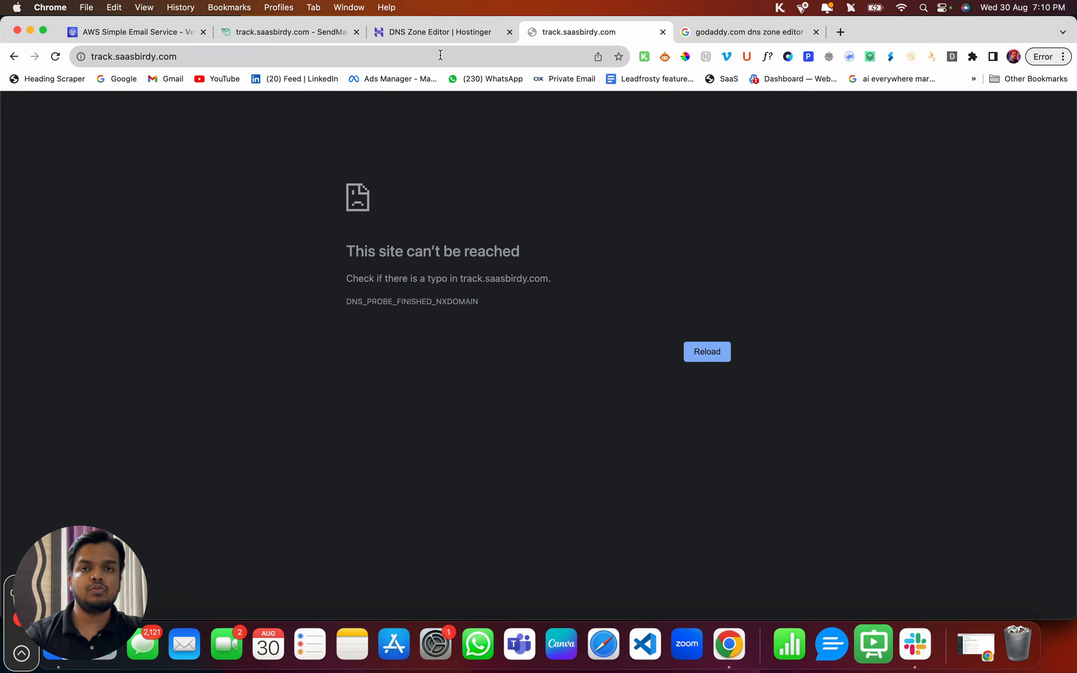
pyautogui.press('super+r')
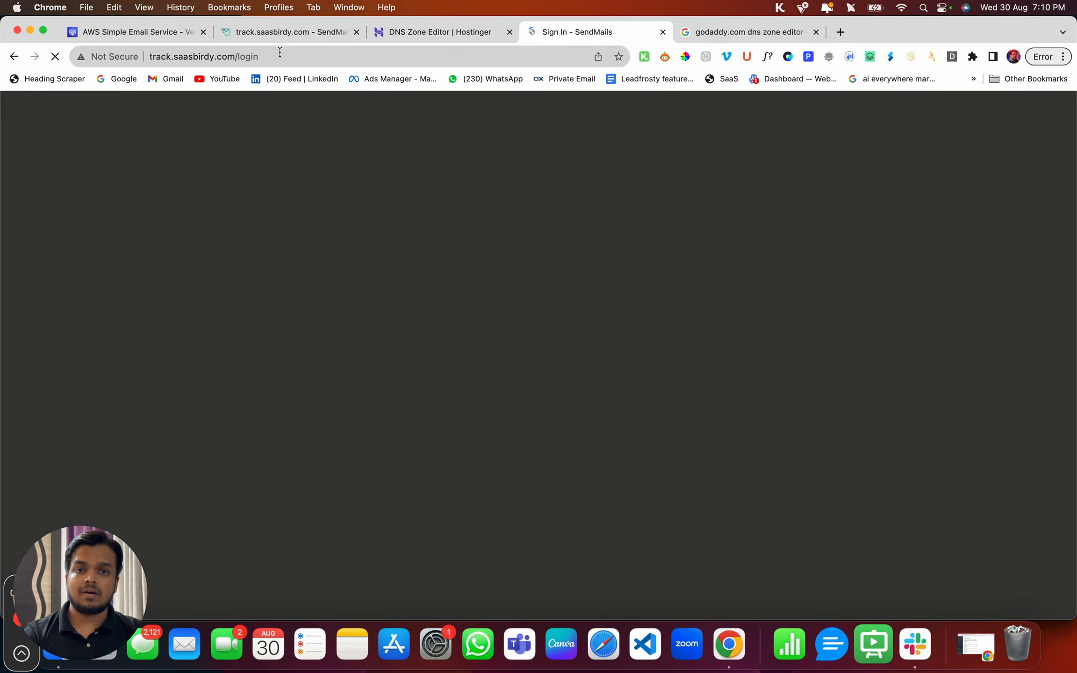
pyautogui.doubleClick(164, 56)
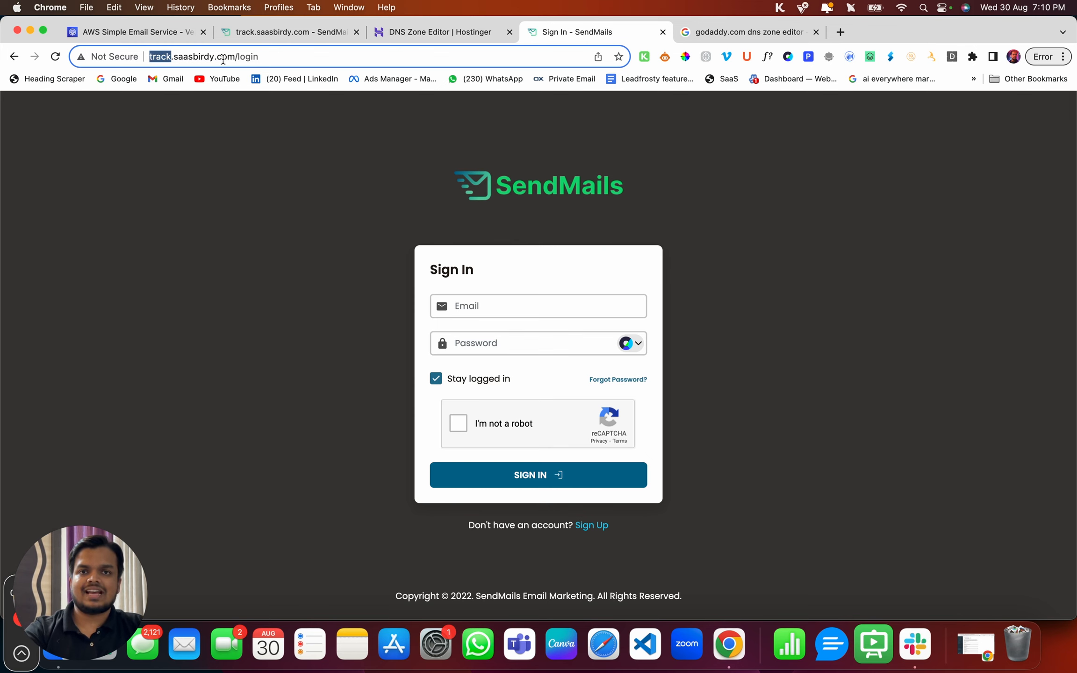
# Refresh the verification of track.saasbirdy.com in SendMails and return to the tracking domains list
pyautogui.click(303, 35)
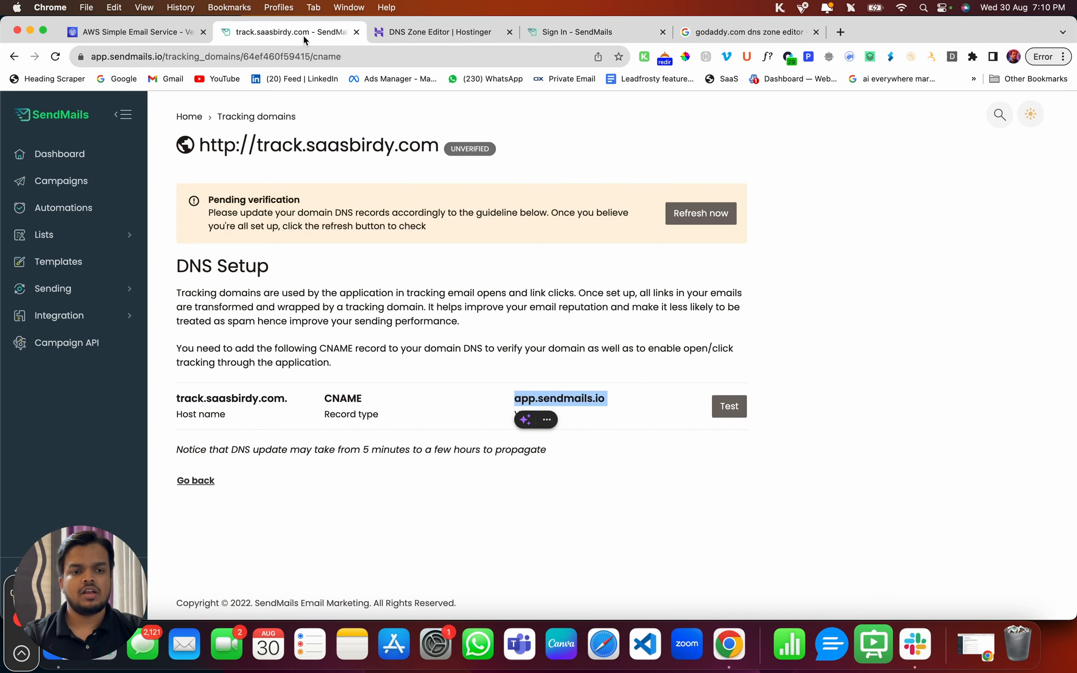
pyautogui.click(688, 222)
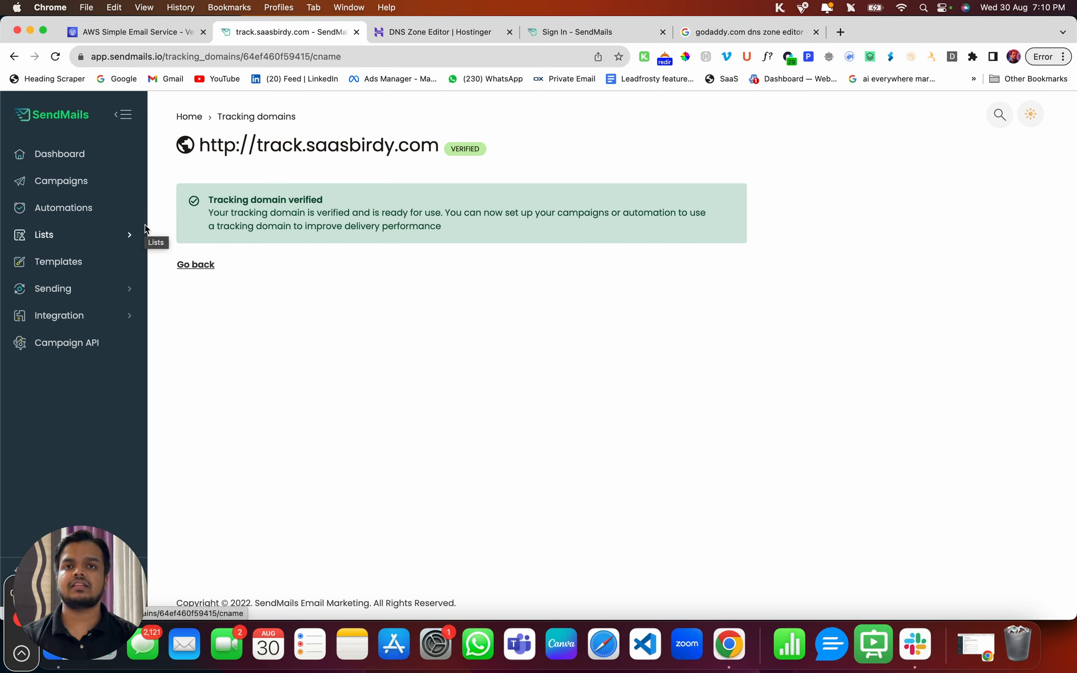
pyautogui.click(196, 265)
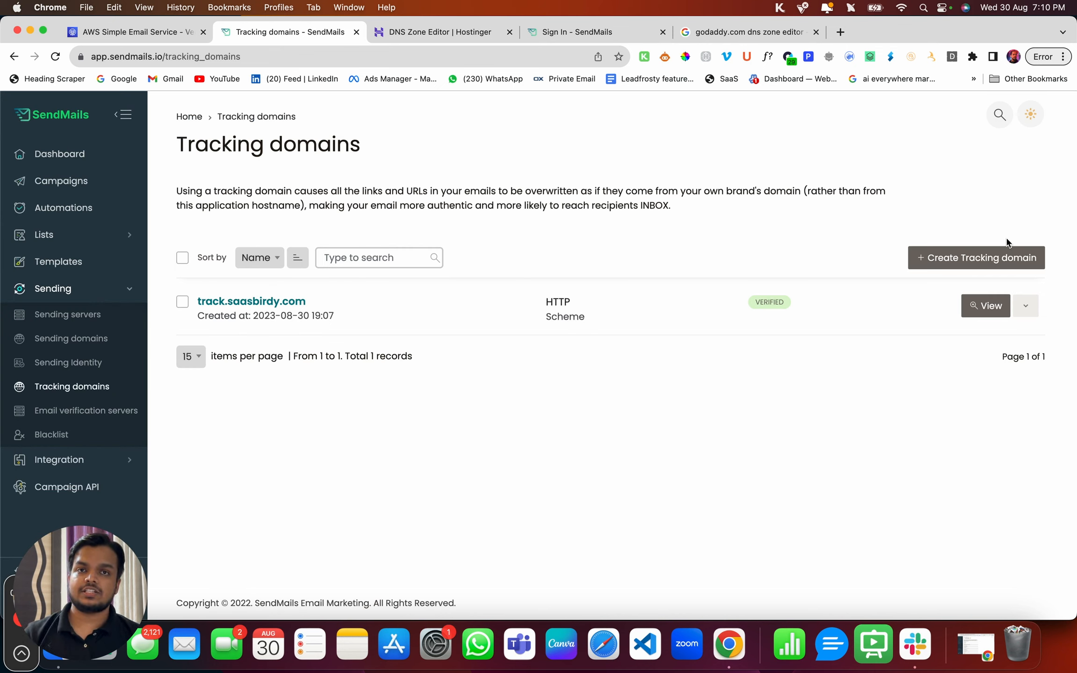
# Start creating another tracking domain and review the Host redirect verification option
pyautogui.click(928, 257)
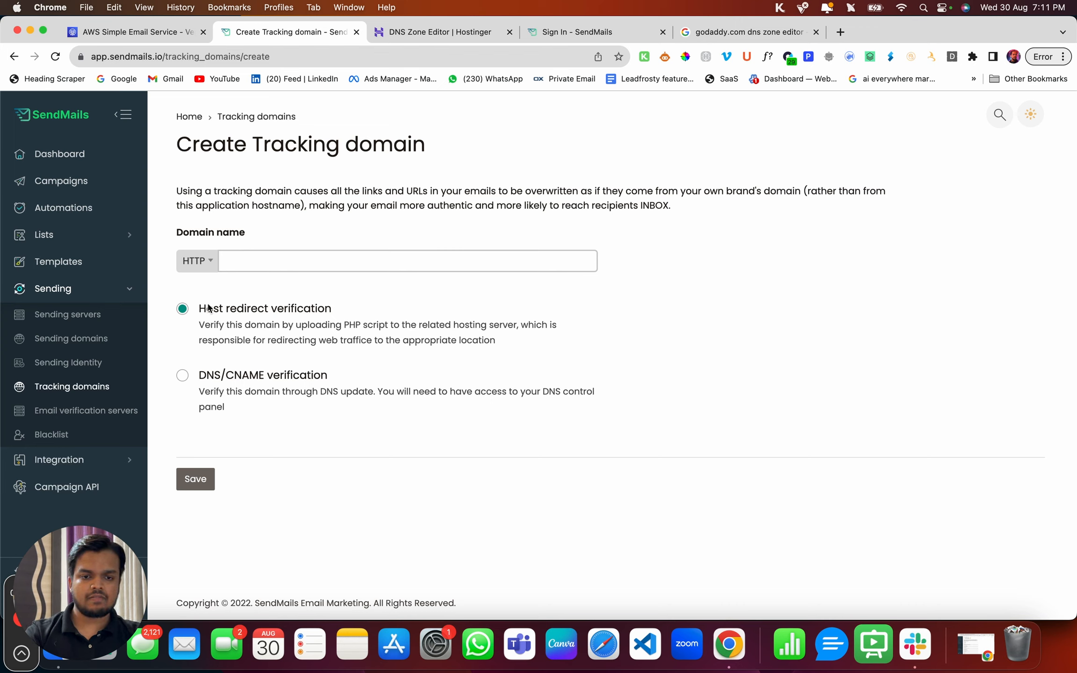
pyautogui.moveTo(200, 307); pyautogui.dragTo(333, 309)
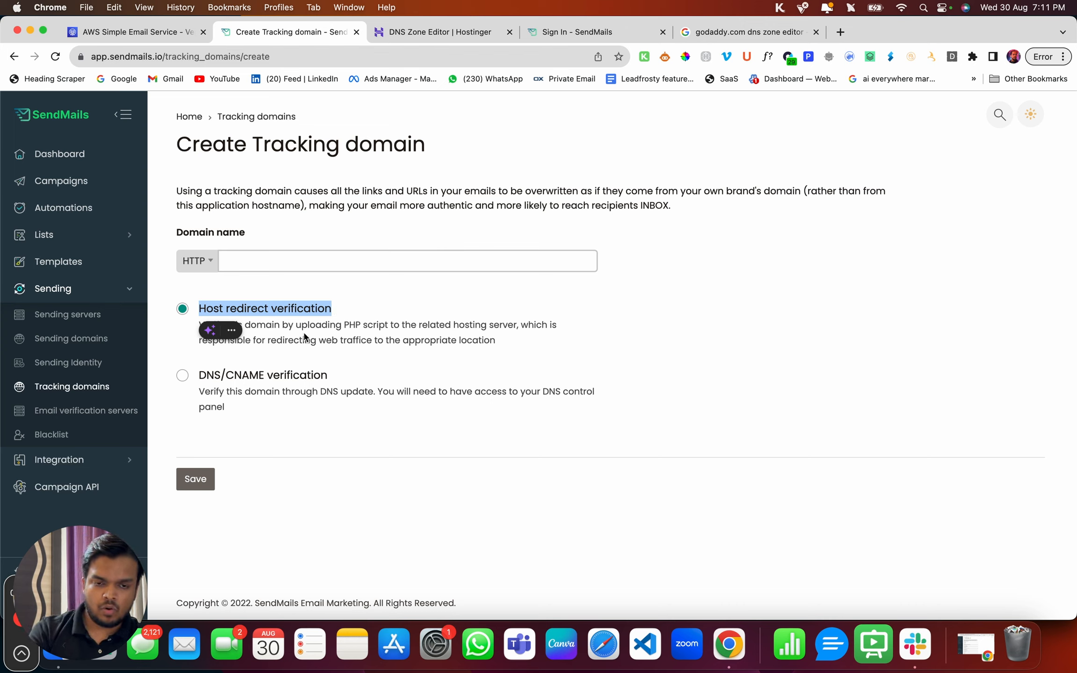
pyautogui.click(197, 260)
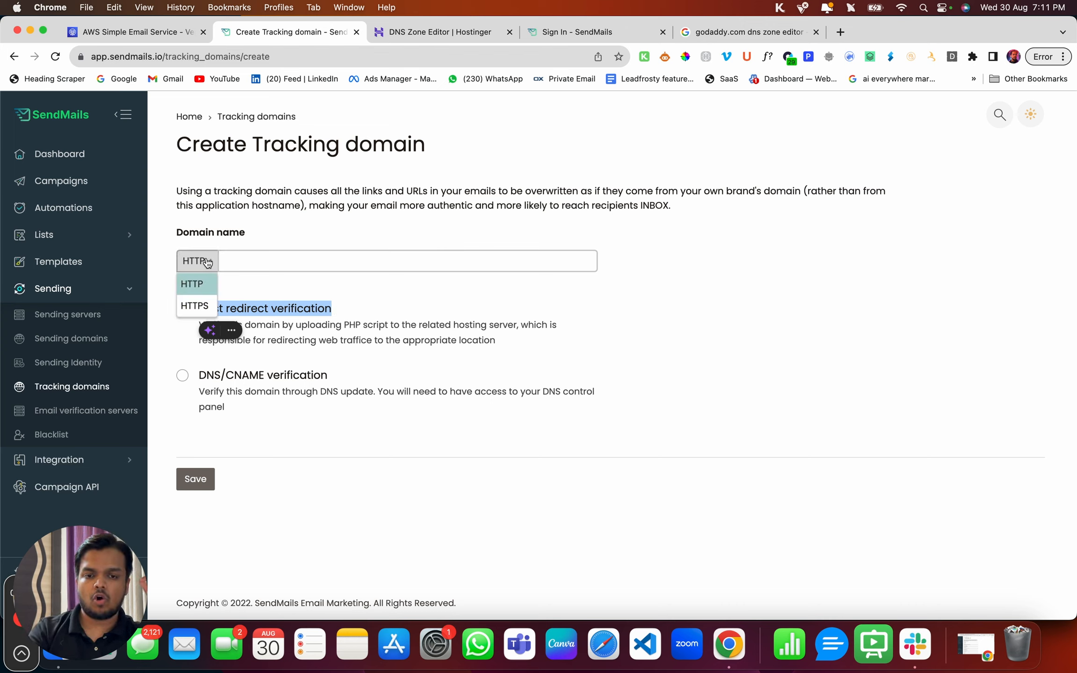
pyautogui.click(194, 306)
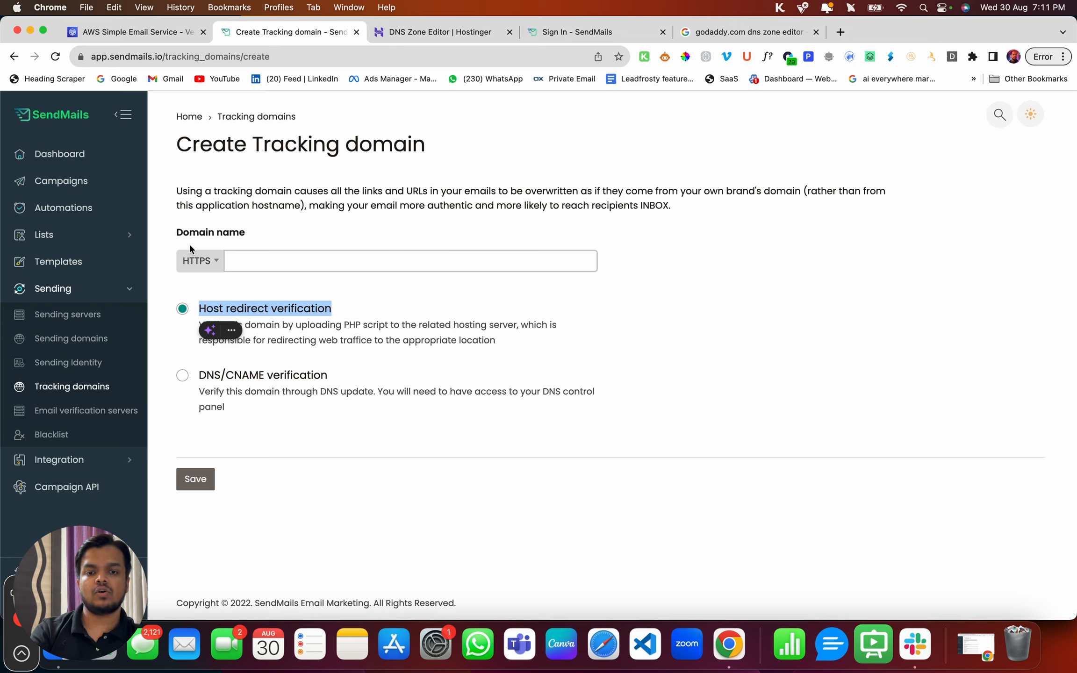
pyautogui.click(192, 261)
pyautogui.click(190, 286)
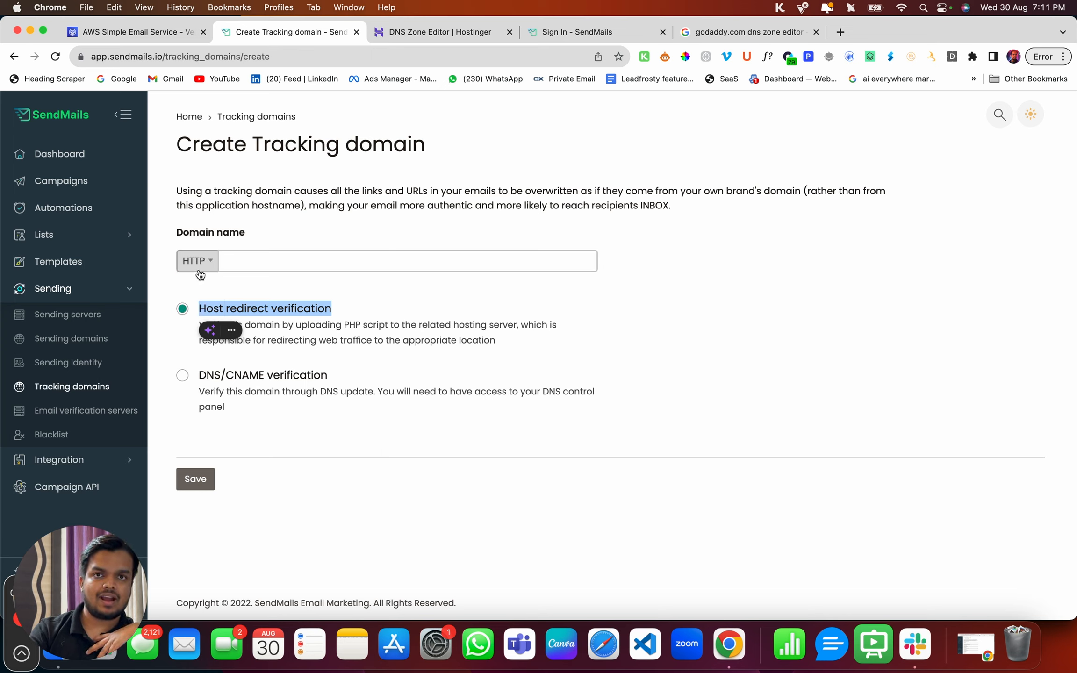
pyautogui.click(198, 262)
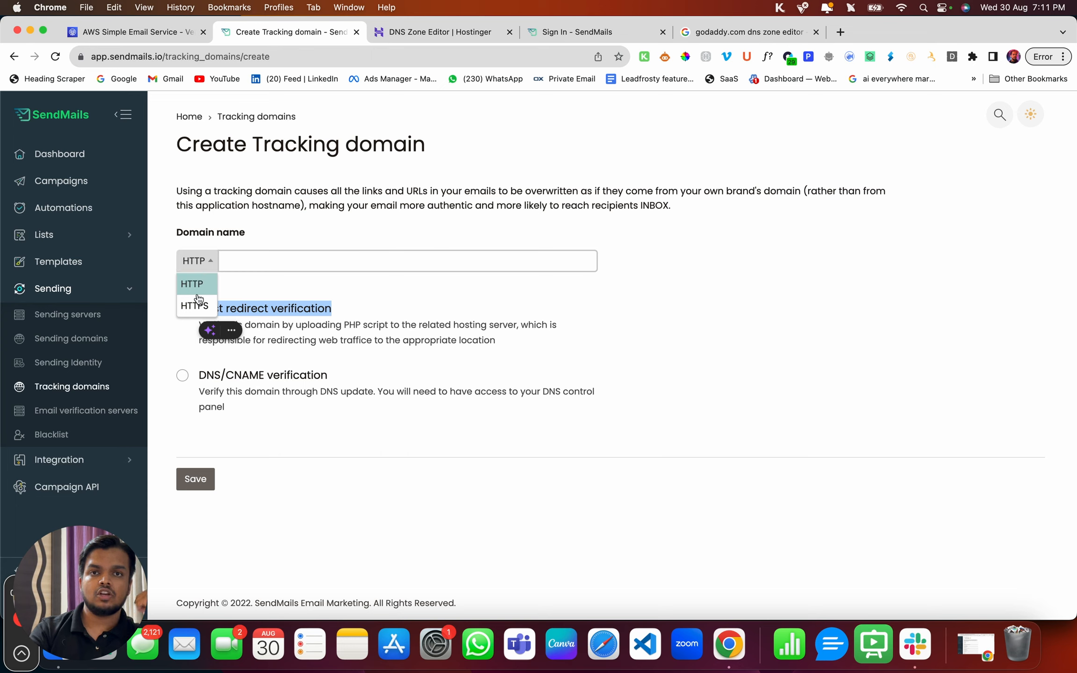
pyautogui.click(203, 292)
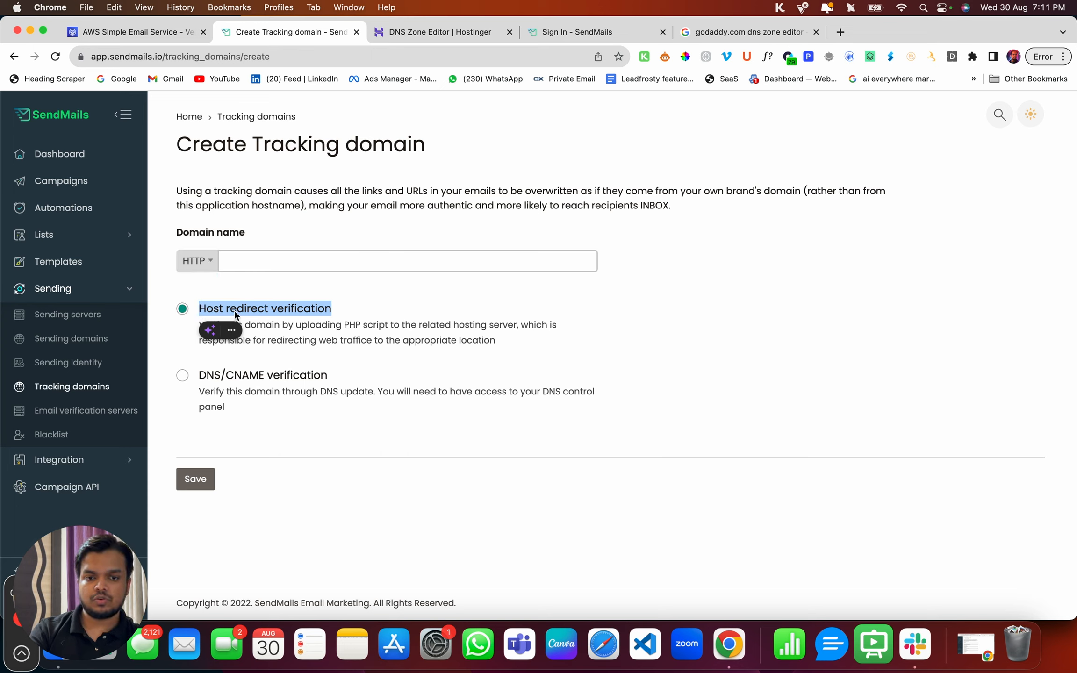
# Save tracking.saasbirdy.com as a new tracking domain using HTTPS and Host redirect verification
pyautogui.click(195, 260)
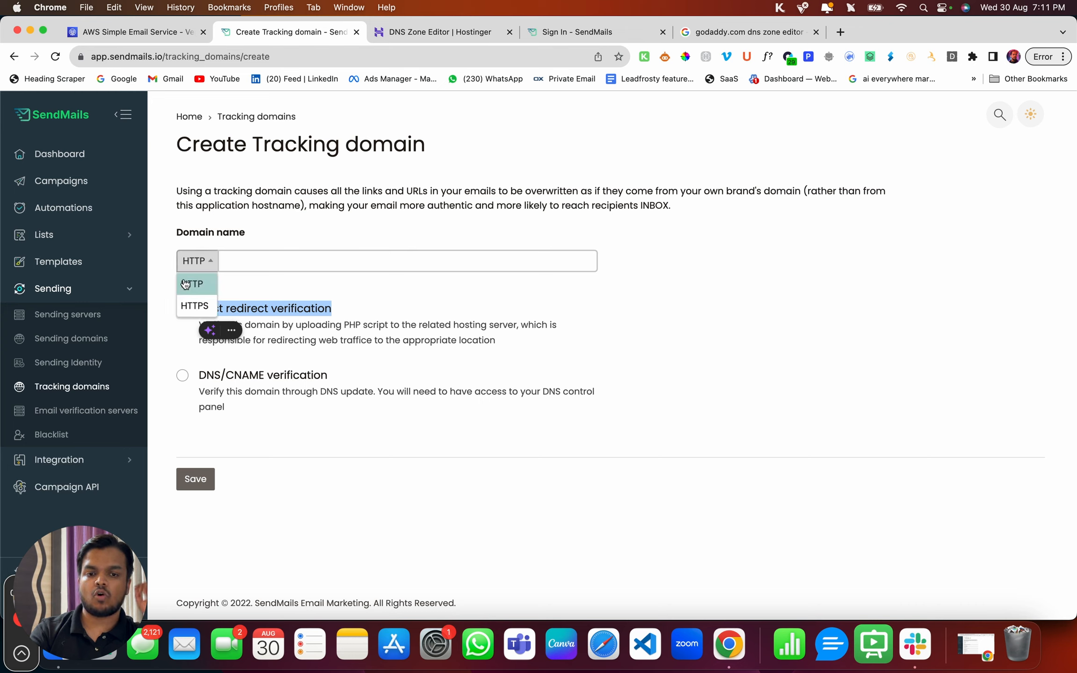
pyautogui.click(195, 306)
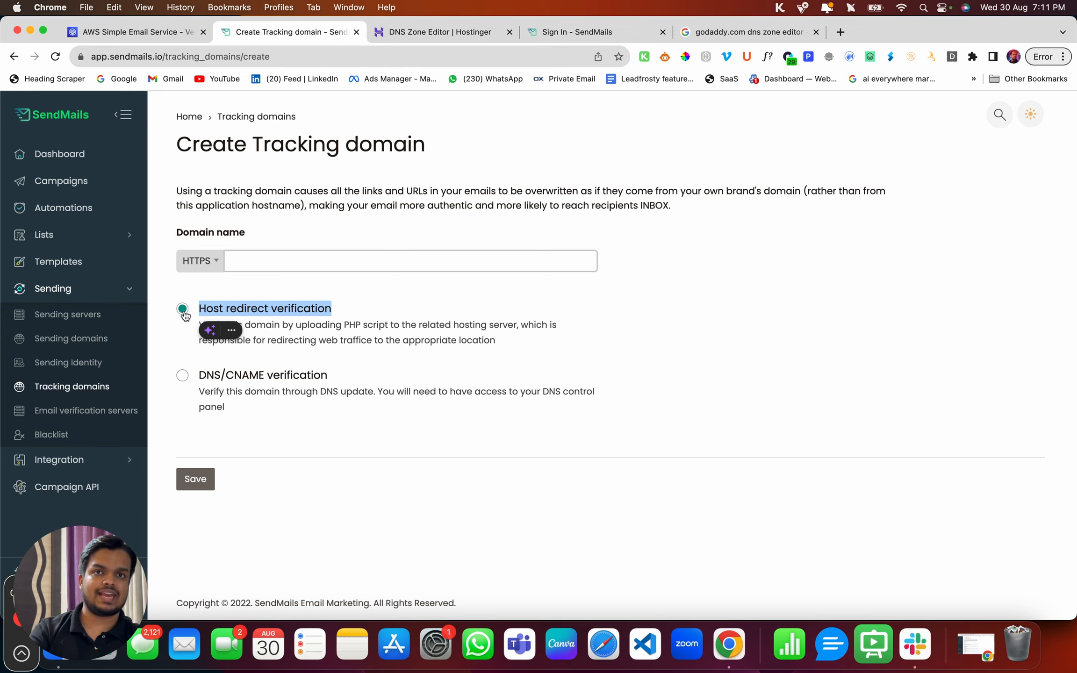
pyautogui.click(291, 261)
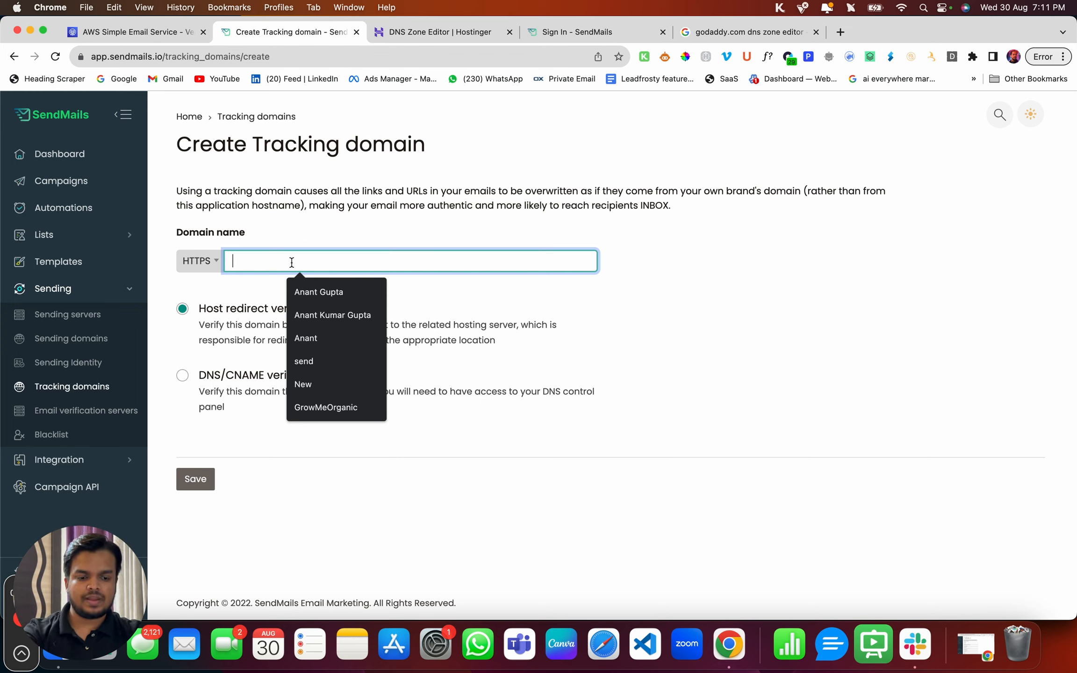
pyautogui.write('tra')
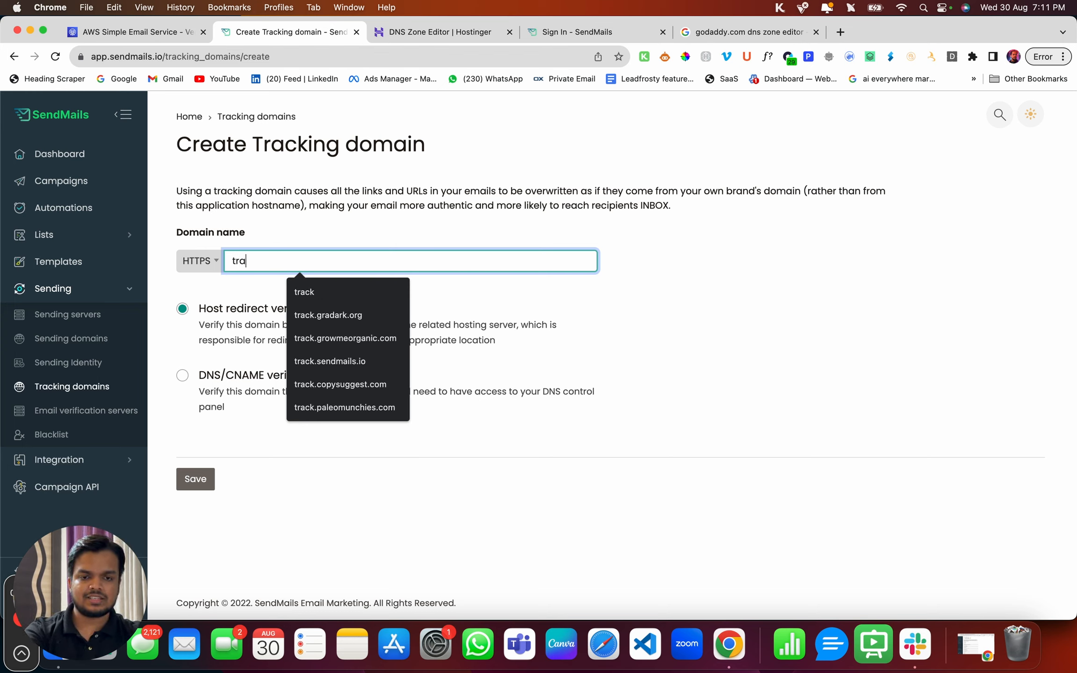
pyautogui.write('cking.s')
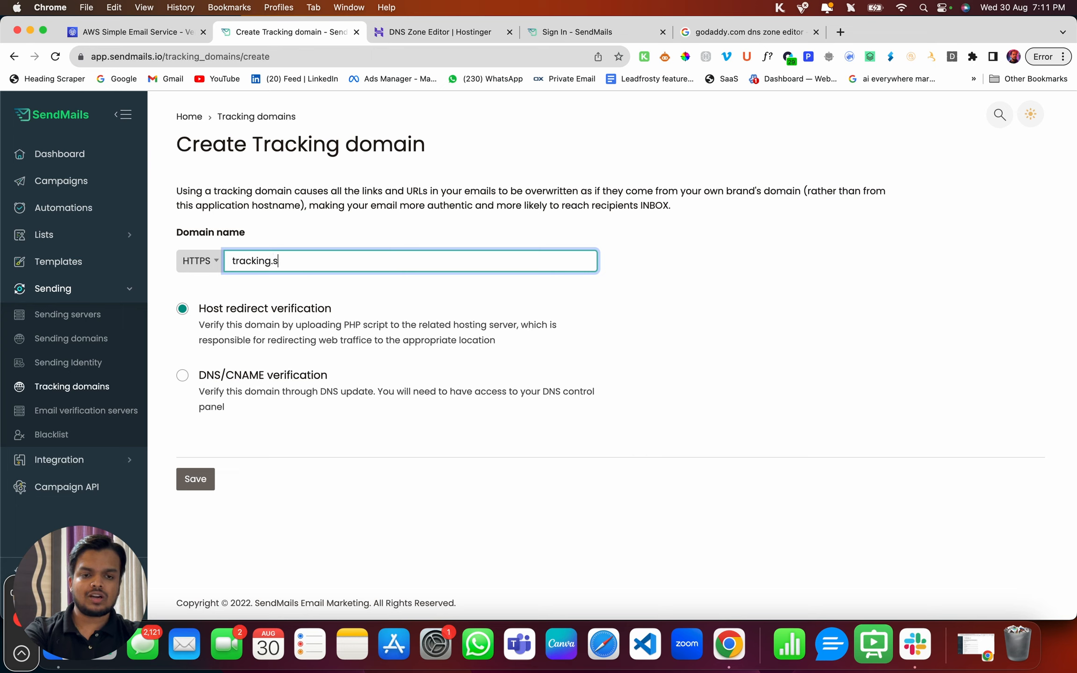
pyautogui.write('aasbirdy.com')
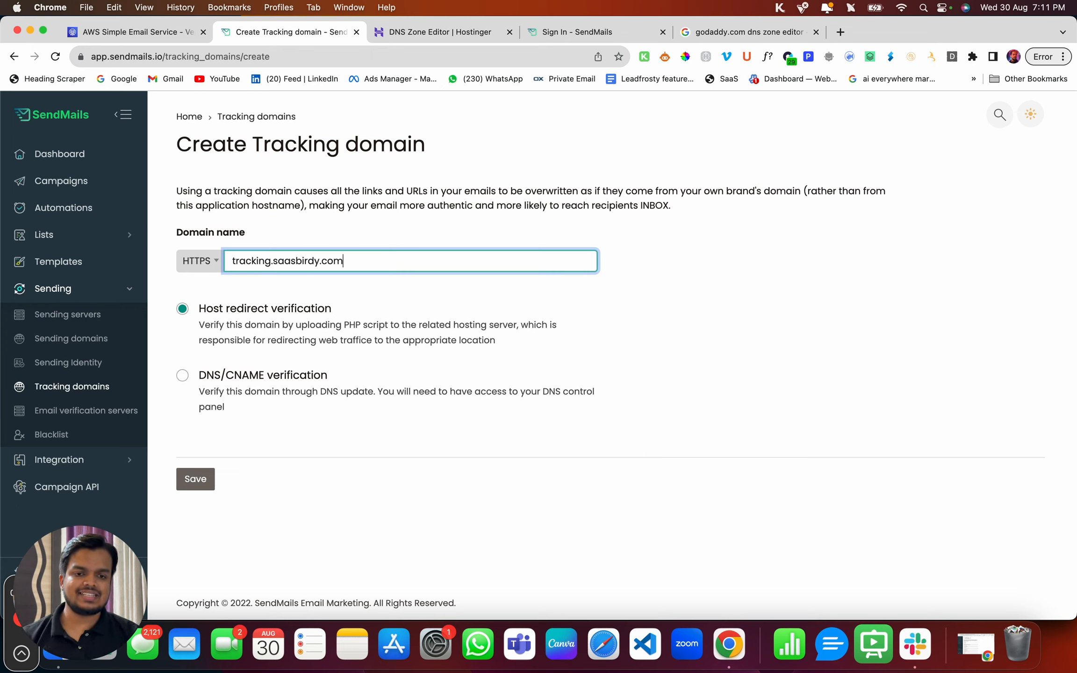
pyautogui.click(192, 479)
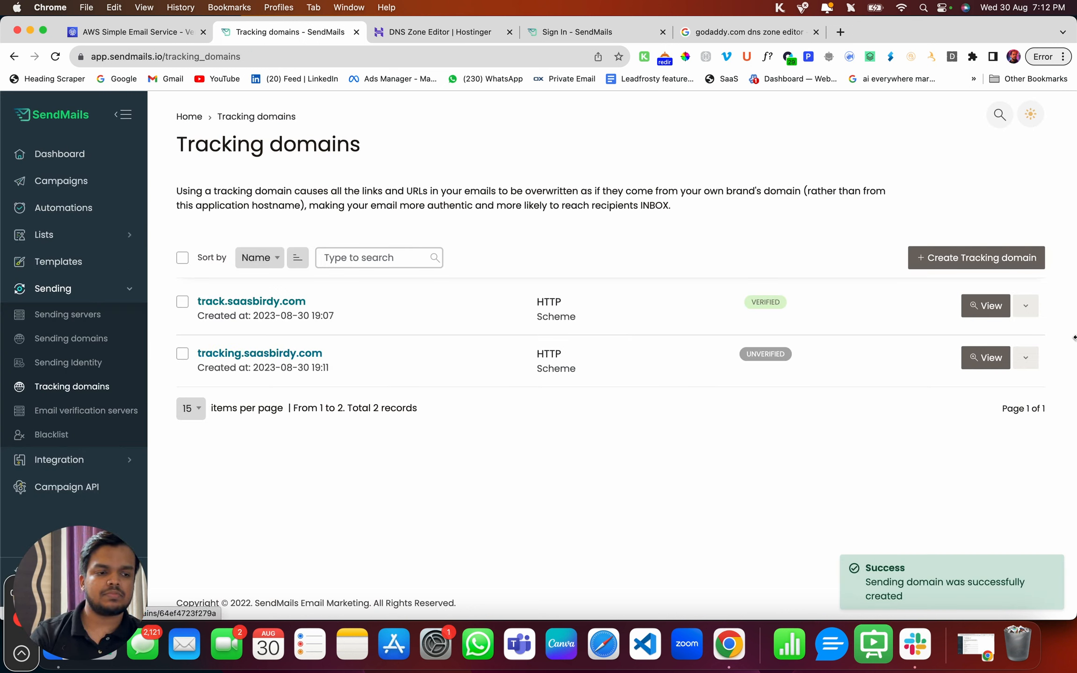
# Open the details of tracking.saasbirdy.com and review which host the tracking script must be installed on
pyautogui.click(1007, 359)
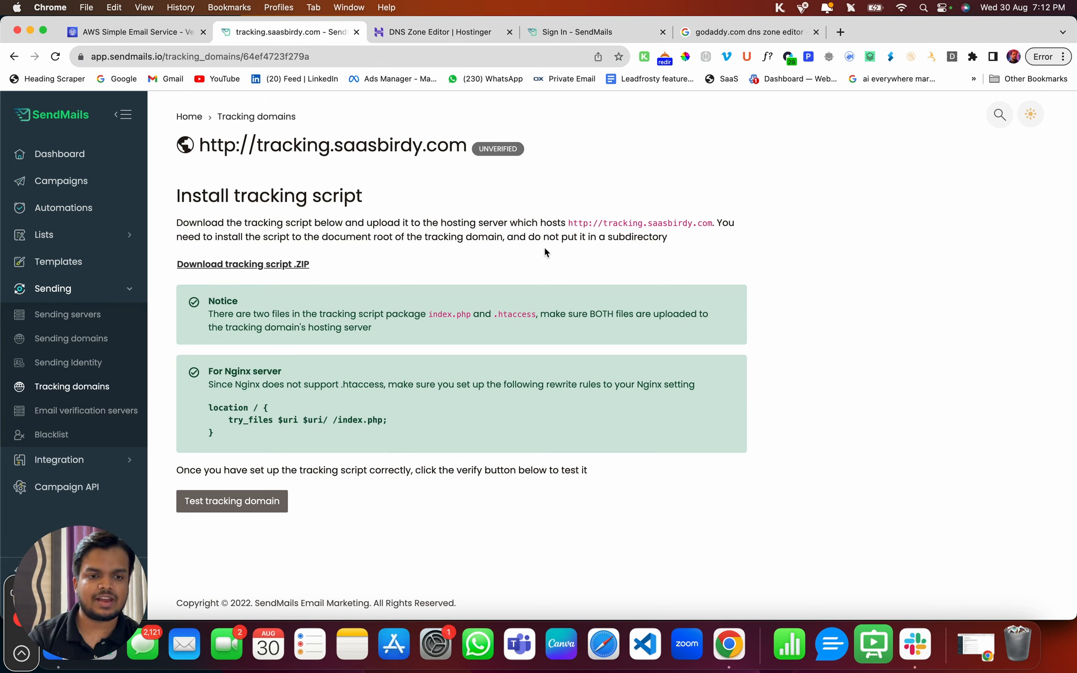
pyautogui.moveTo(569, 224); pyautogui.dragTo(696, 224)
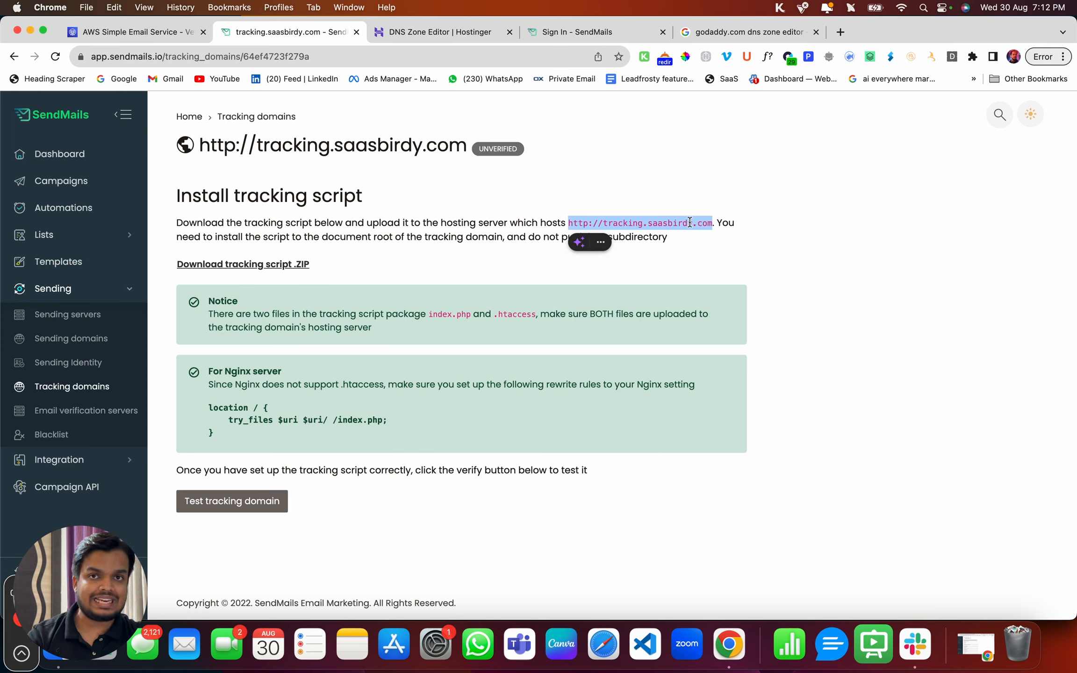
pyautogui.doubleClick(287, 147)
pyautogui.moveTo(288, 147); pyautogui.dragTo(440, 151)
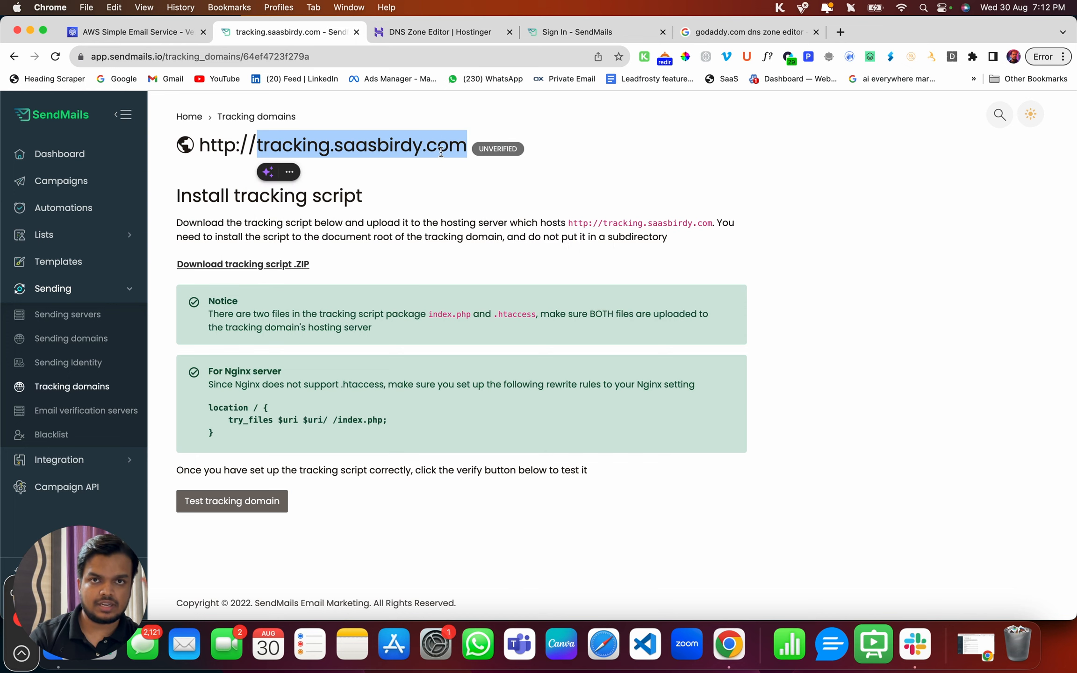
# Switch to Hostinger, search the saasbirdy.com hosting options for "sub" and open the Subdomains page
pyautogui.click(420, 35)
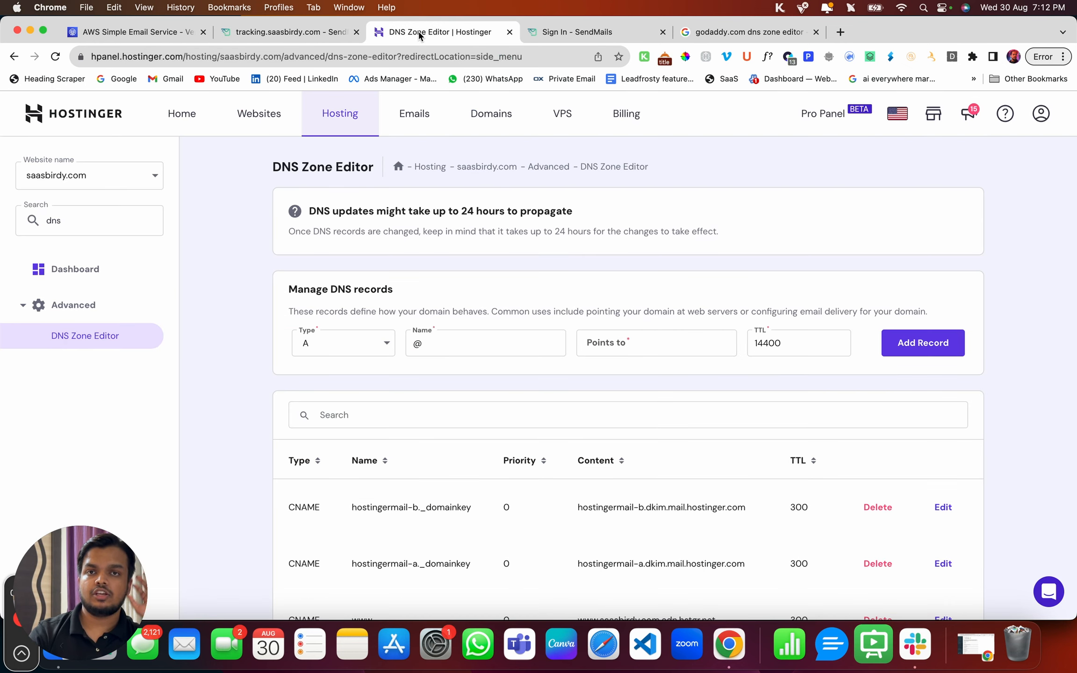
pyautogui.click(56, 216)
pyautogui.doubleClick(56, 216)
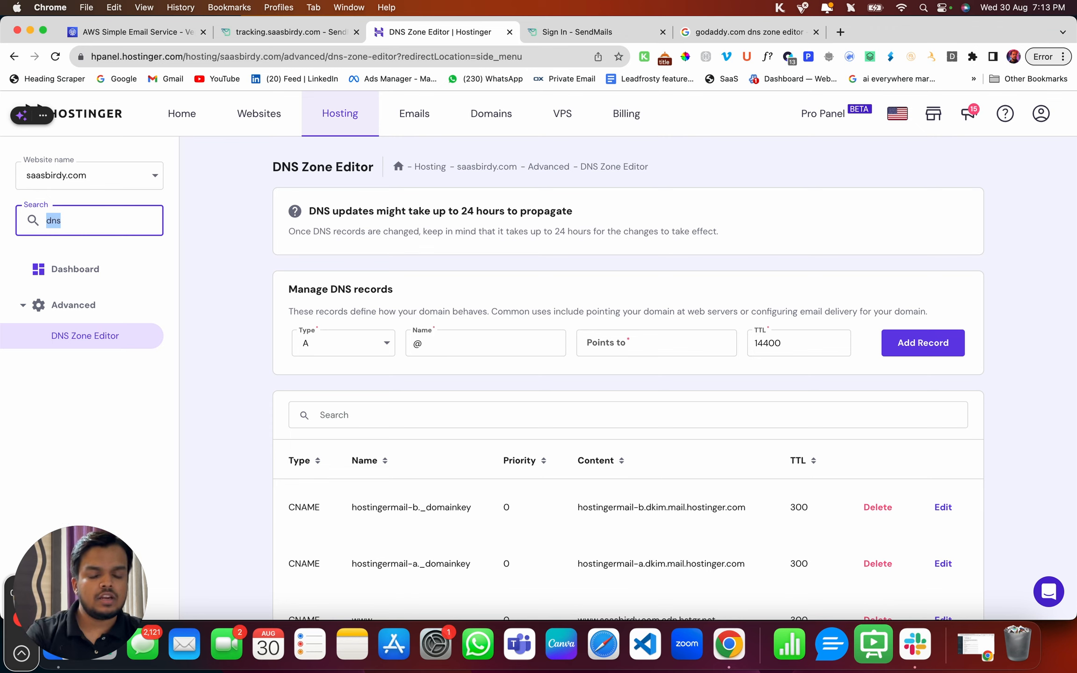
pyautogui.press('BackSpace')
pyautogui.write('sub')
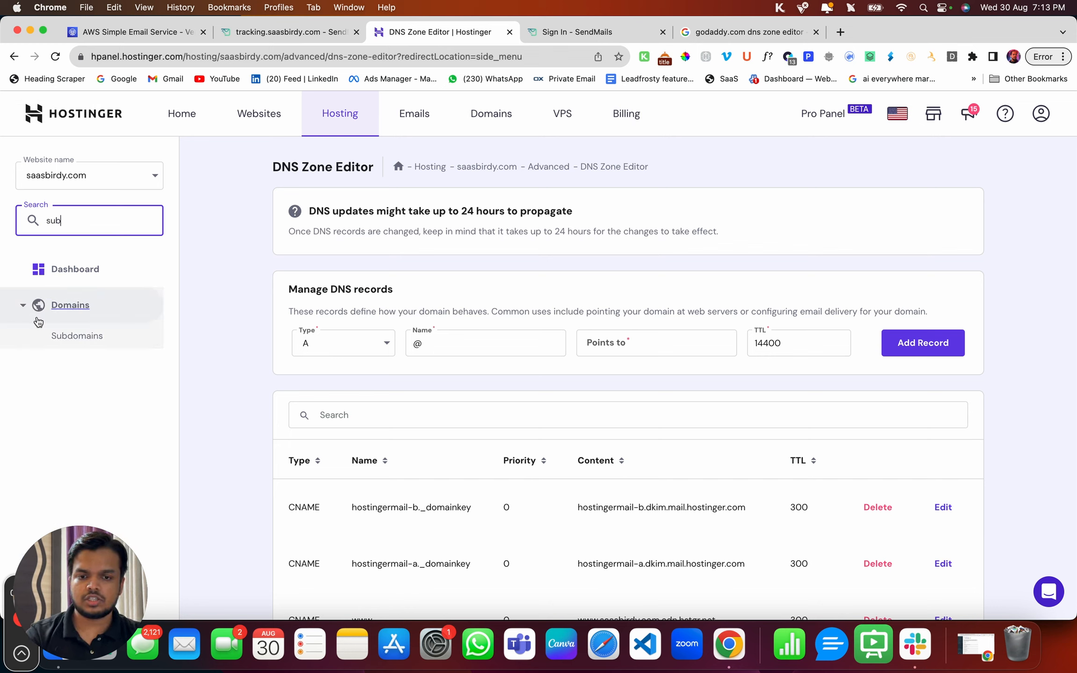
pyautogui.click(70, 337)
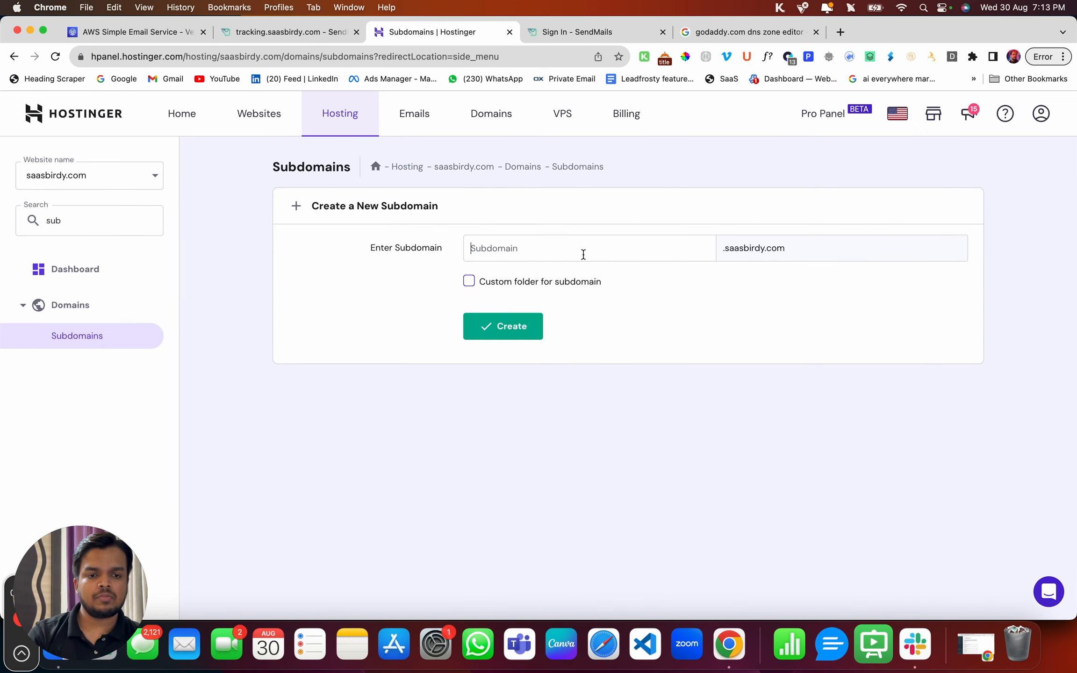
# Copy the prefix "tracking" from the domain heading in SendMails into Hostinger's new subdomain name
pyautogui.click(256, 32)
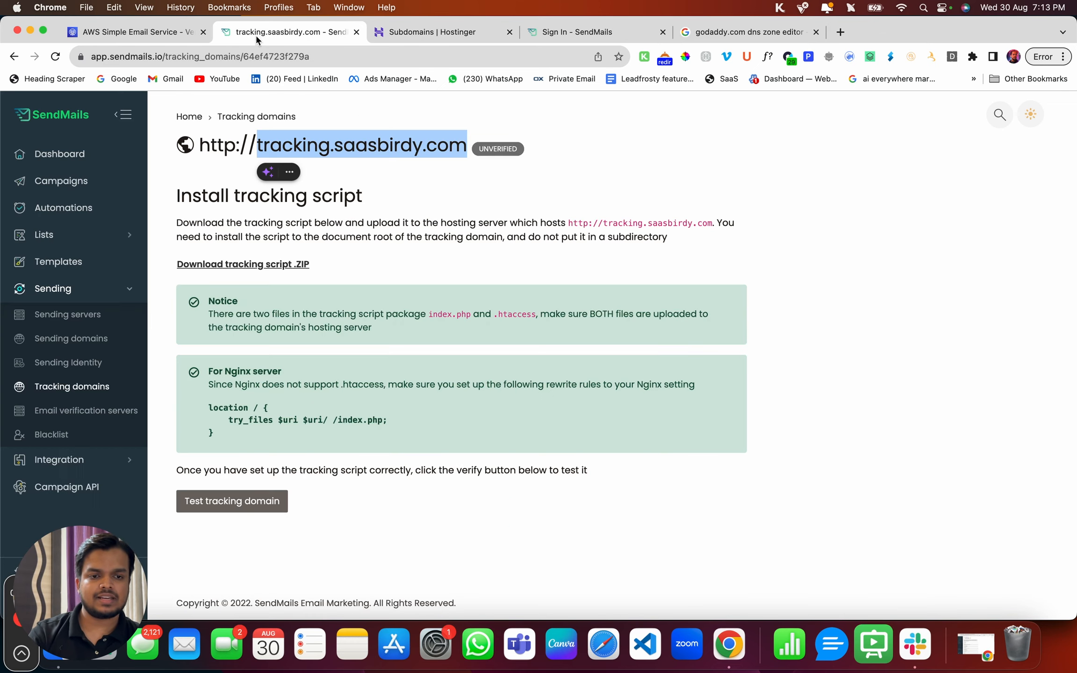
pyautogui.doubleClick(302, 148)
pyautogui.press('super+c')
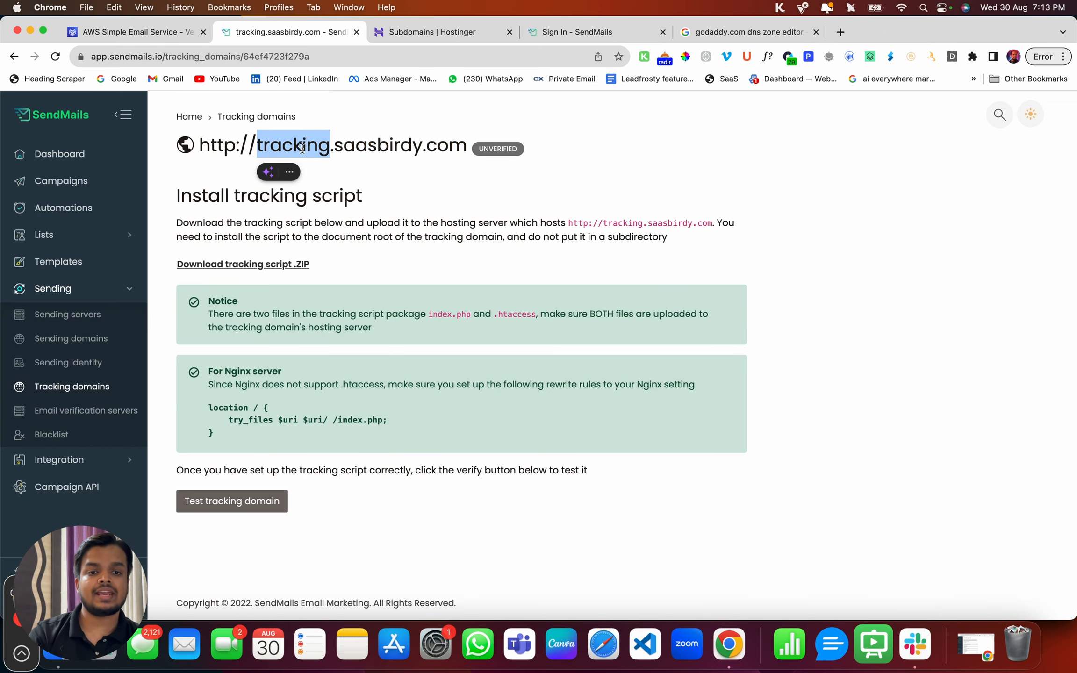
pyautogui.click(479, 39)
pyautogui.press('super+v')
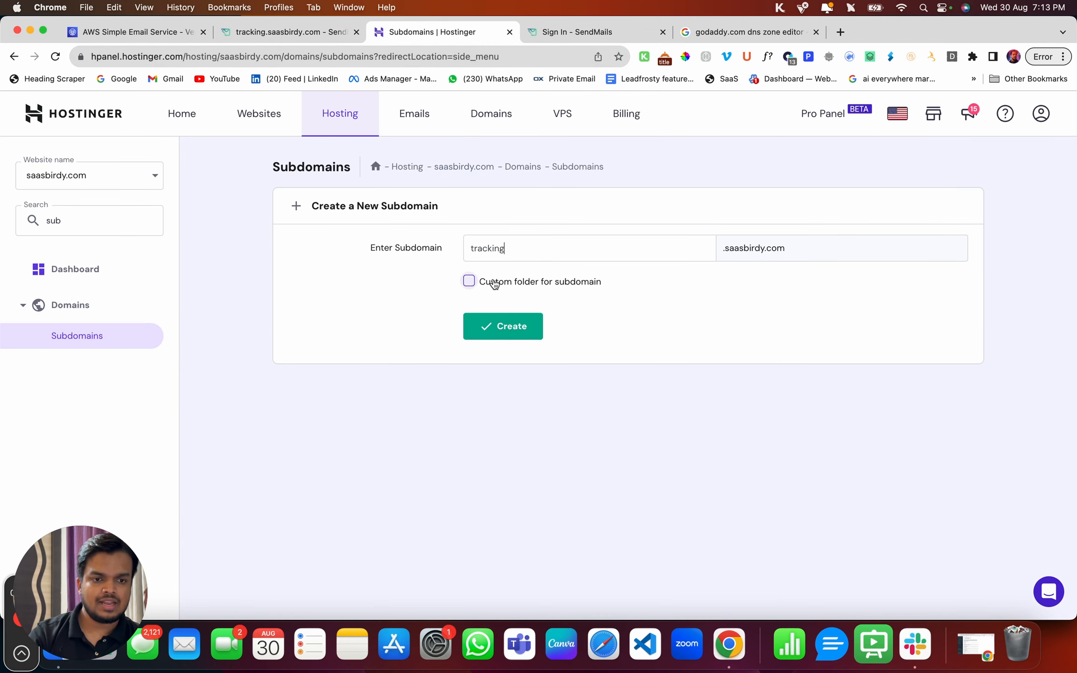
# Enable a custom folder named "tracking" under /public_html/ and create the subdomain
pyautogui.click(475, 284)
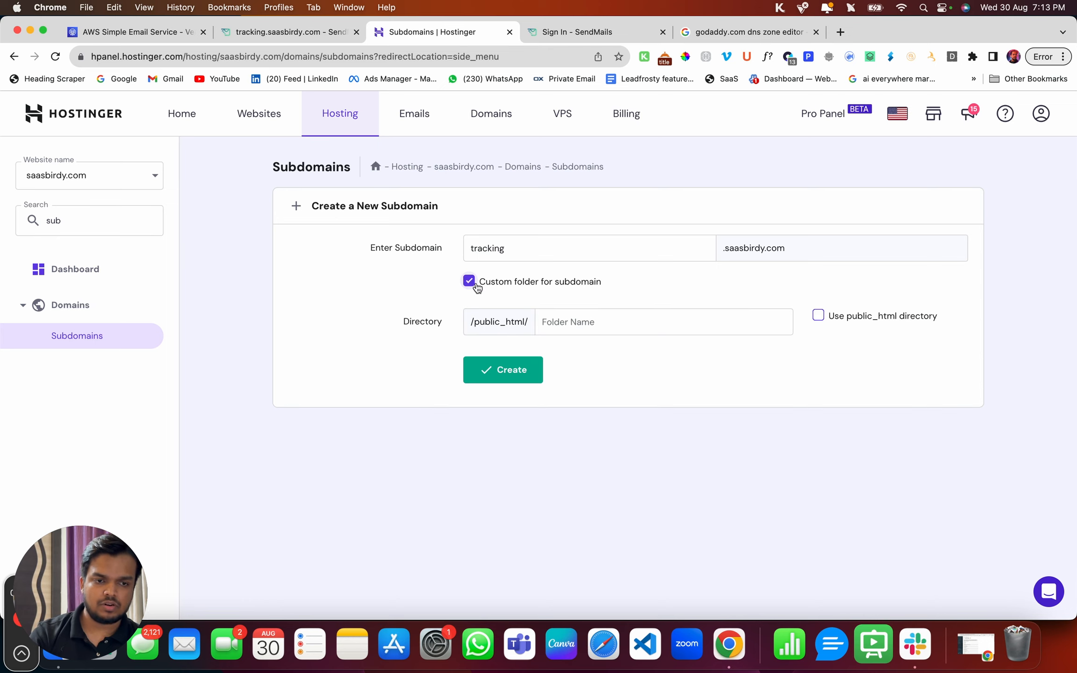
pyautogui.click(633, 330)
pyautogui.write('tracking')
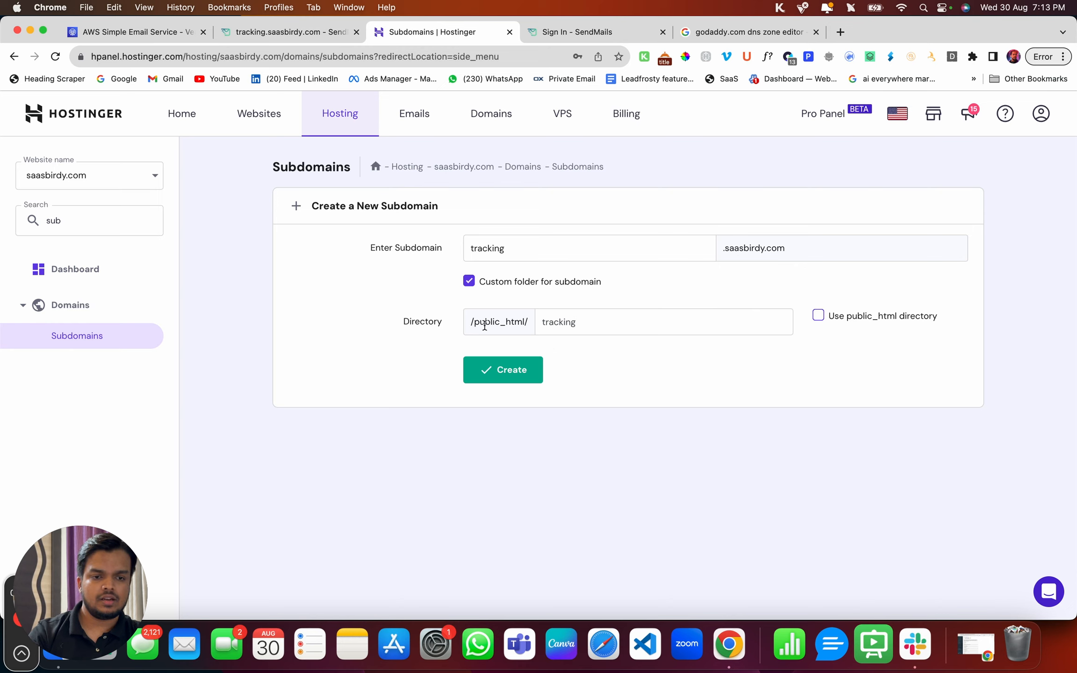
pyautogui.click(518, 378)
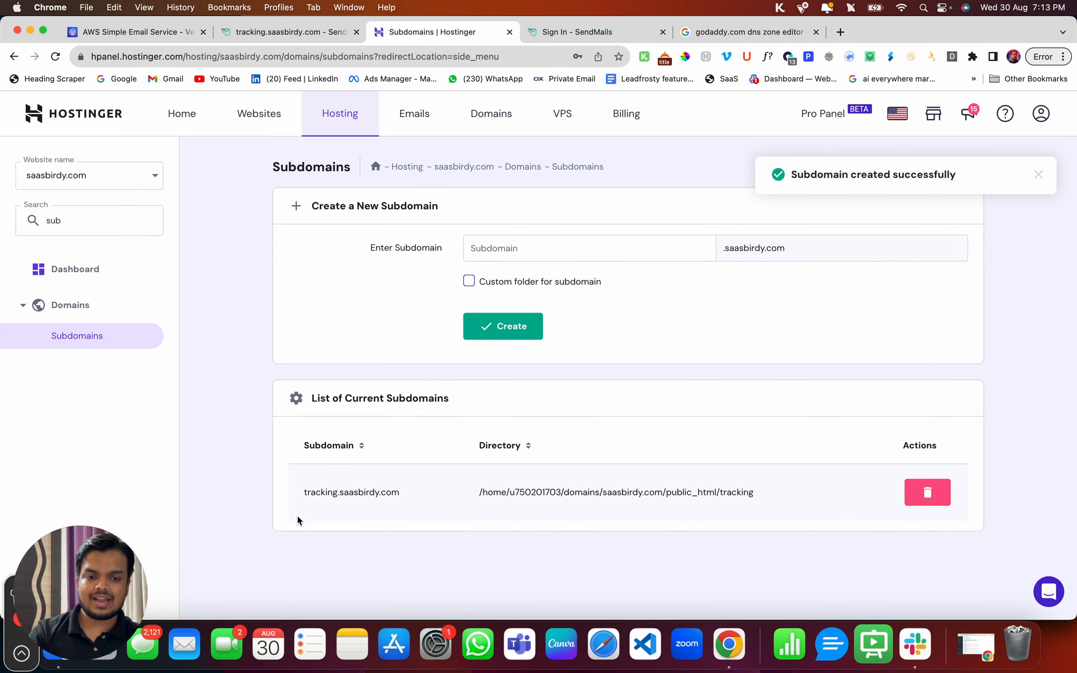
# Copy tracking.saasbirdy.com from the subdomain list and load it in a new browser tab to check it
pyautogui.moveTo(307, 493); pyautogui.dragTo(393, 493)
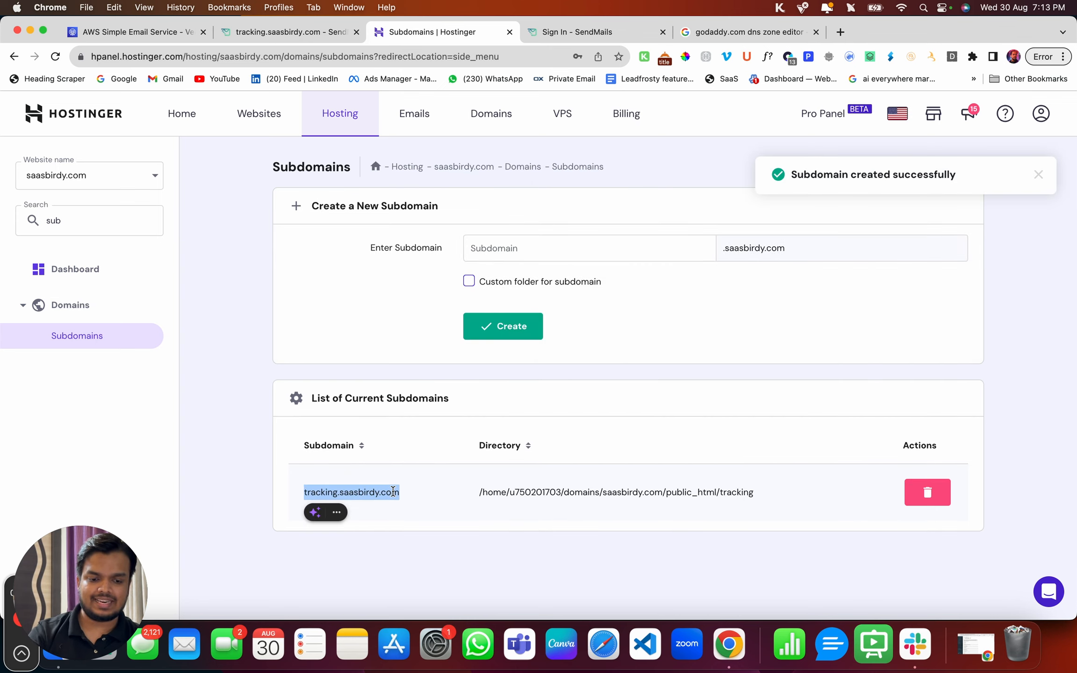
pyautogui.press('super+c')
pyautogui.click(841, 32)
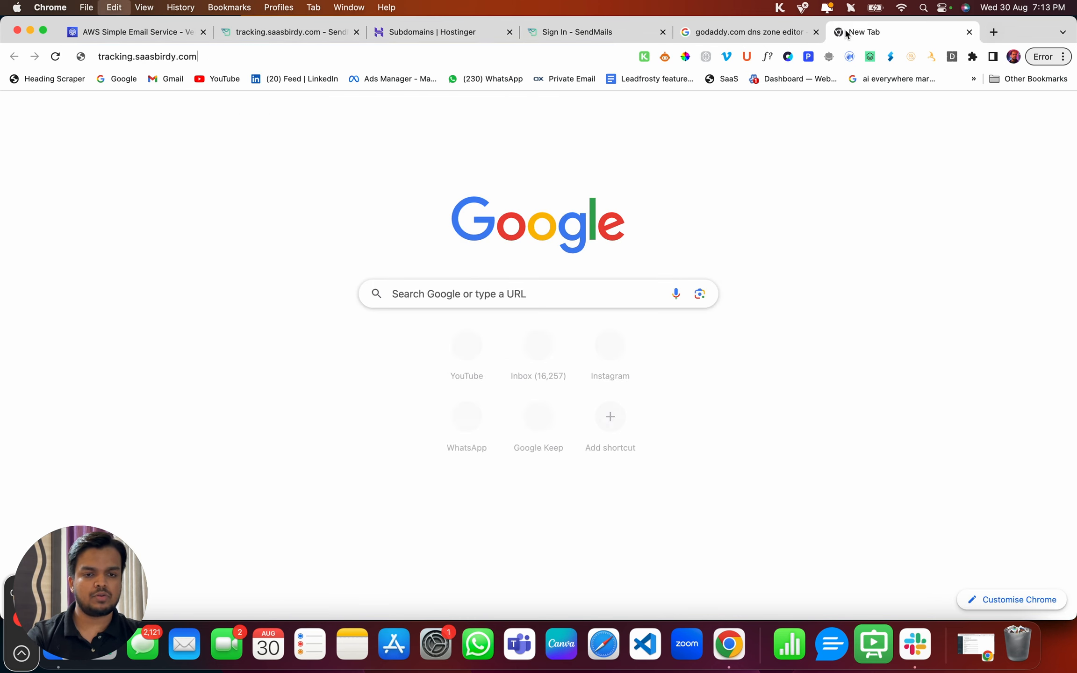
pyautogui.press('super+v')
pyautogui.press('Return')
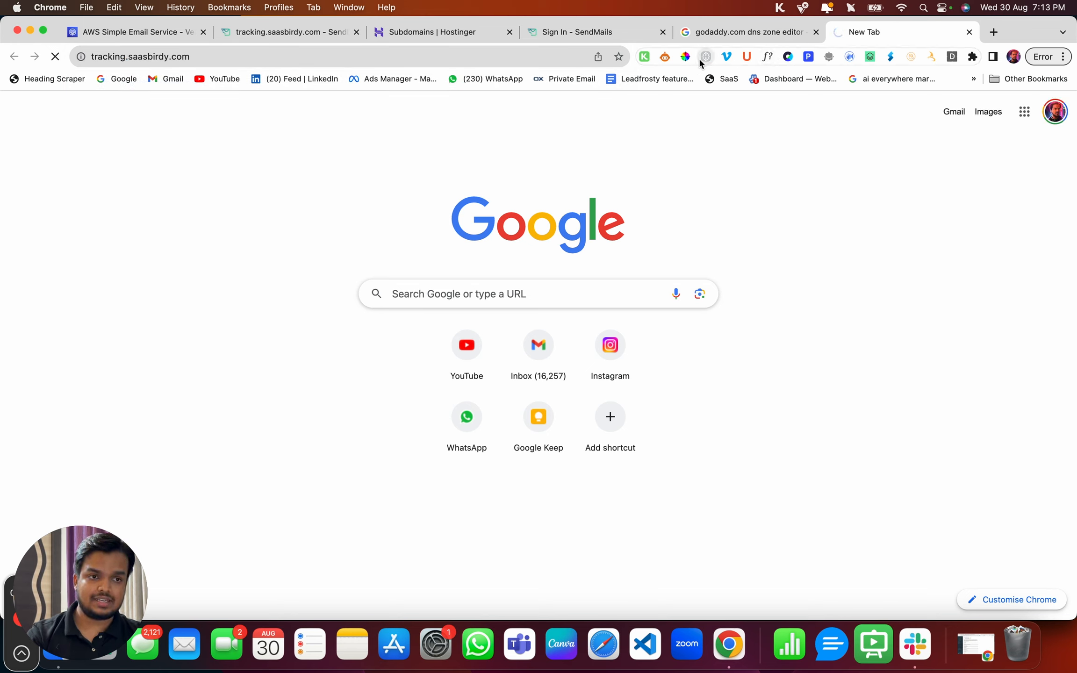
pyautogui.click(471, 58)
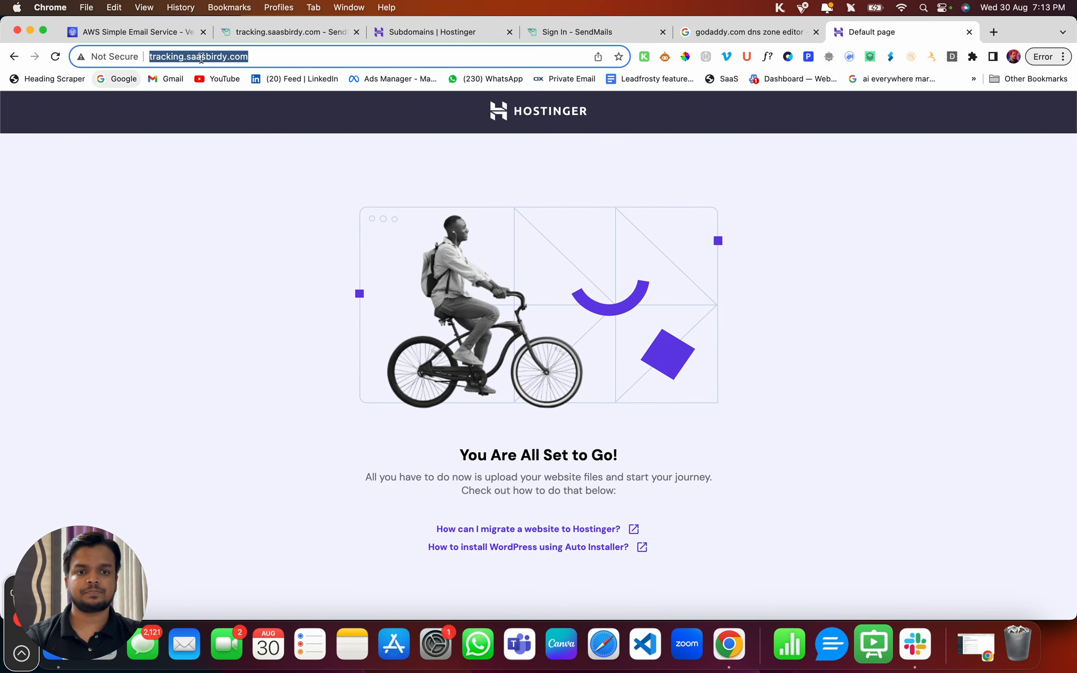
# Search the Hostinger options for "file" and open the File Manager with all files of Cloud Professional Hosting
pyautogui.click(417, 32)
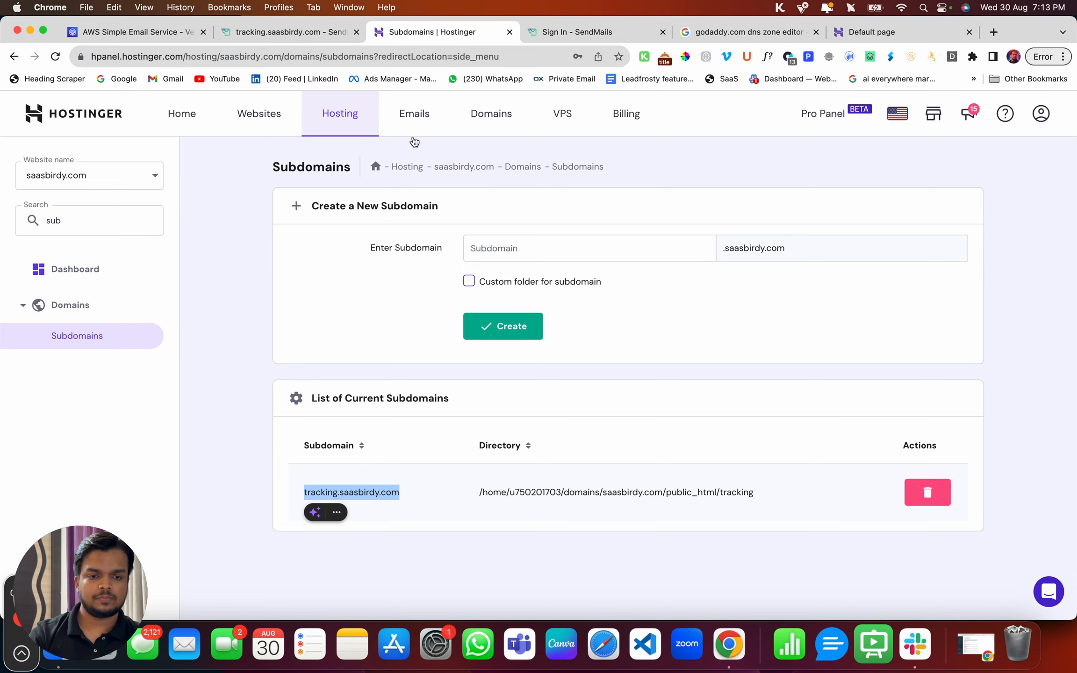
pyautogui.click(96, 229)
pyautogui.press('super+a')
pyautogui.write('file')
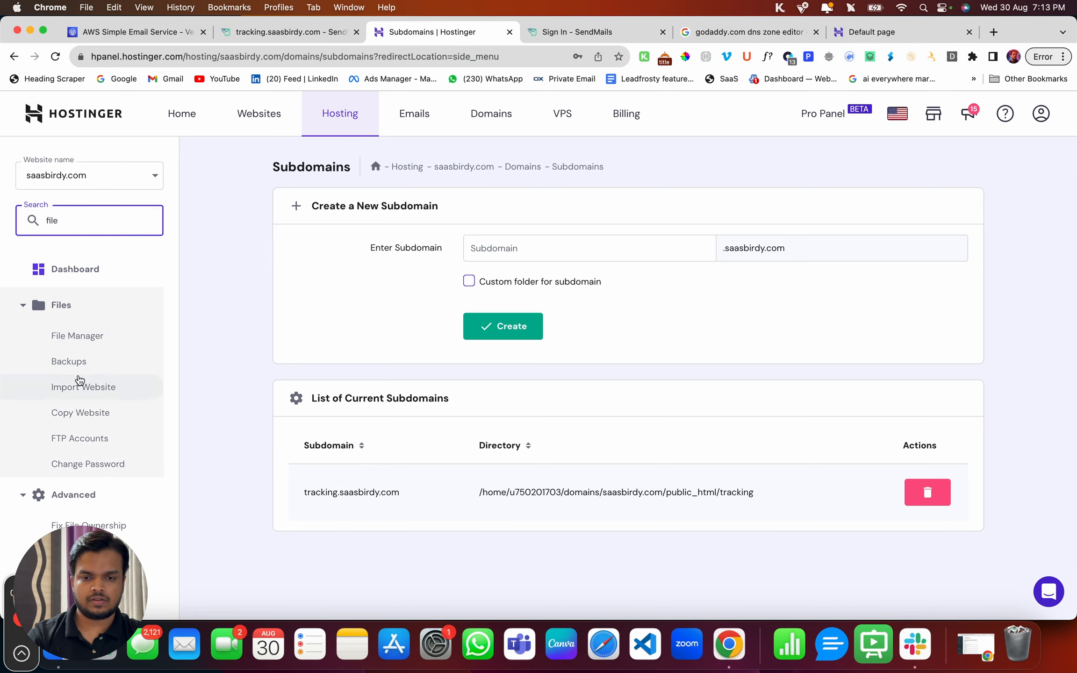
pyautogui.click(93, 337)
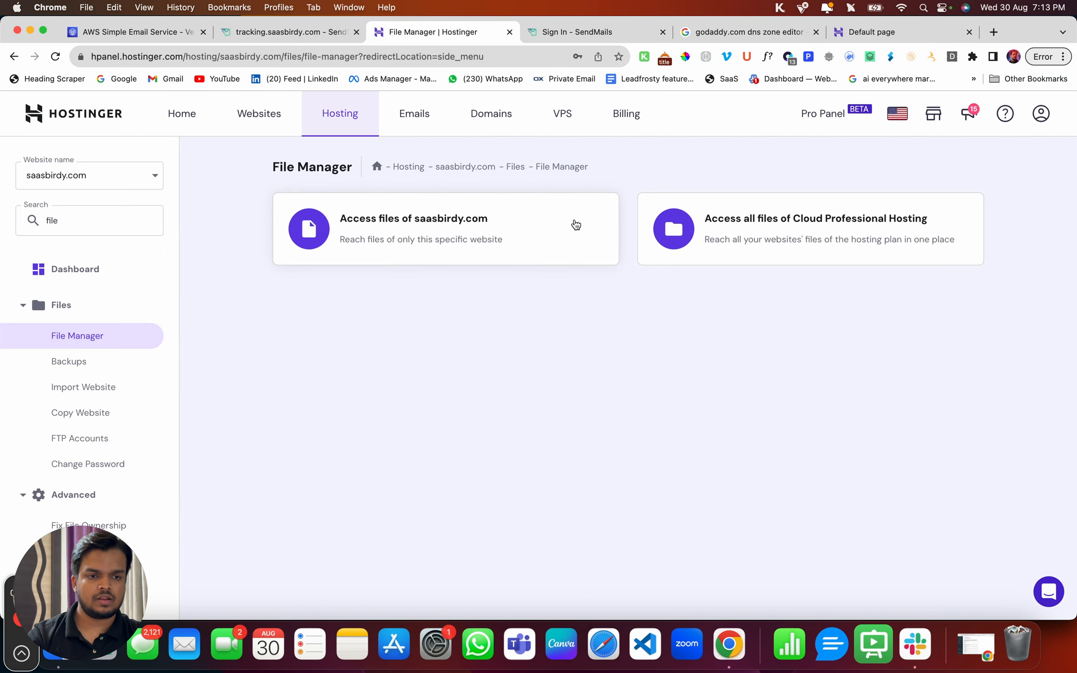
pyautogui.click(706, 233)
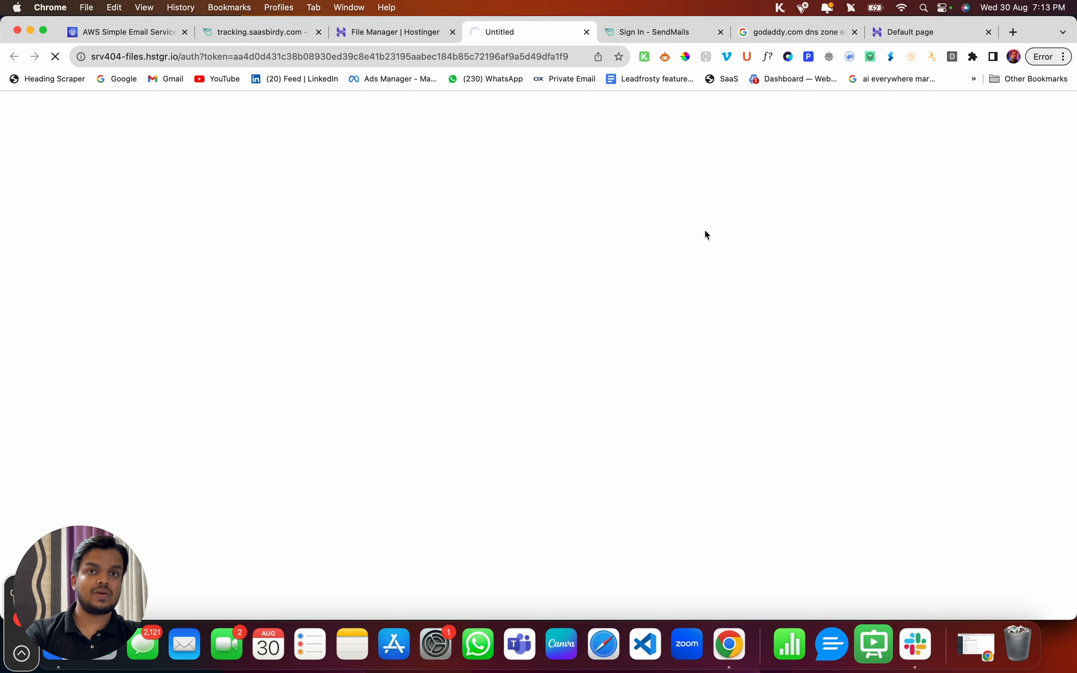
# Download the tracking script from SendMails as tracking-1.0.0 (2).zip into the Downloads folder
pyautogui.click(222, 34)
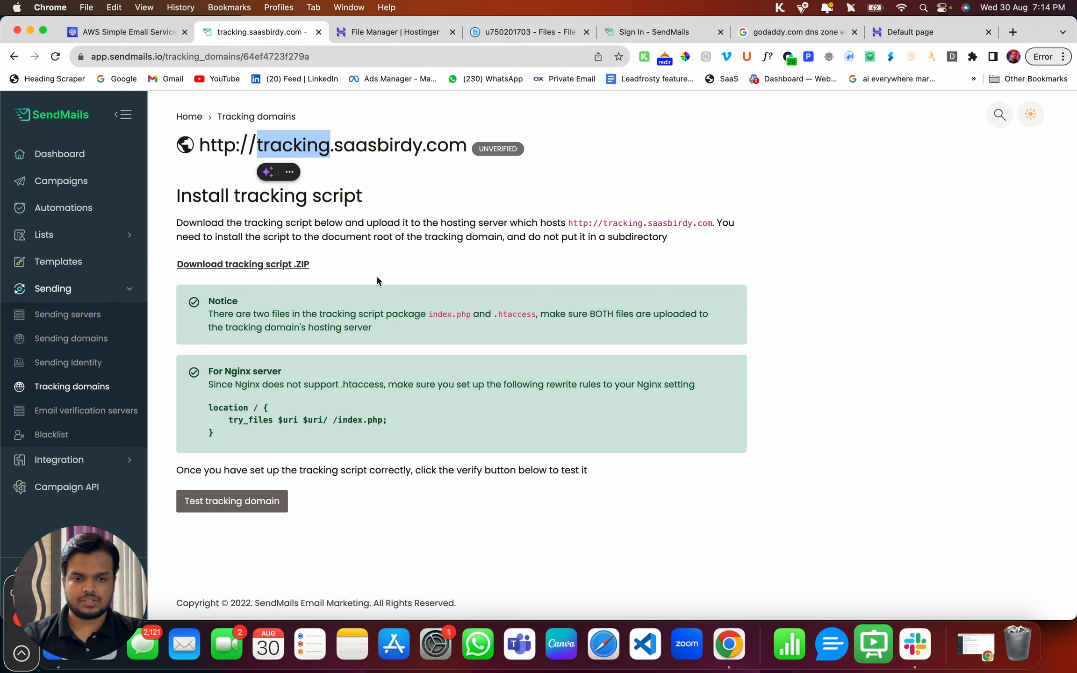
pyautogui.click(289, 269)
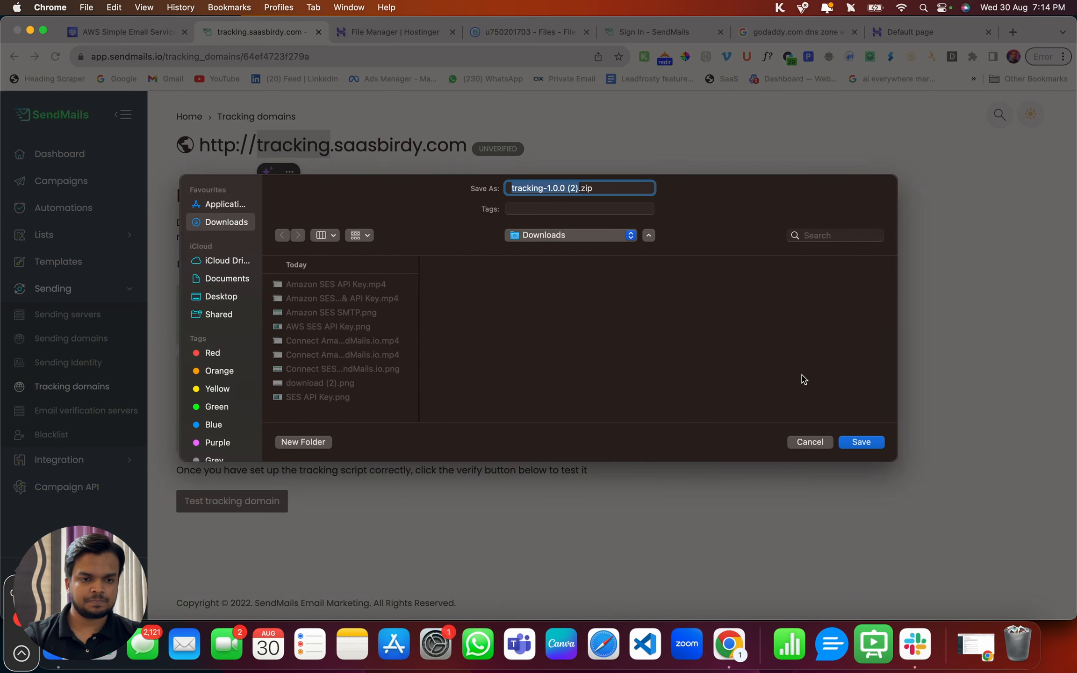
pyautogui.click(872, 447)
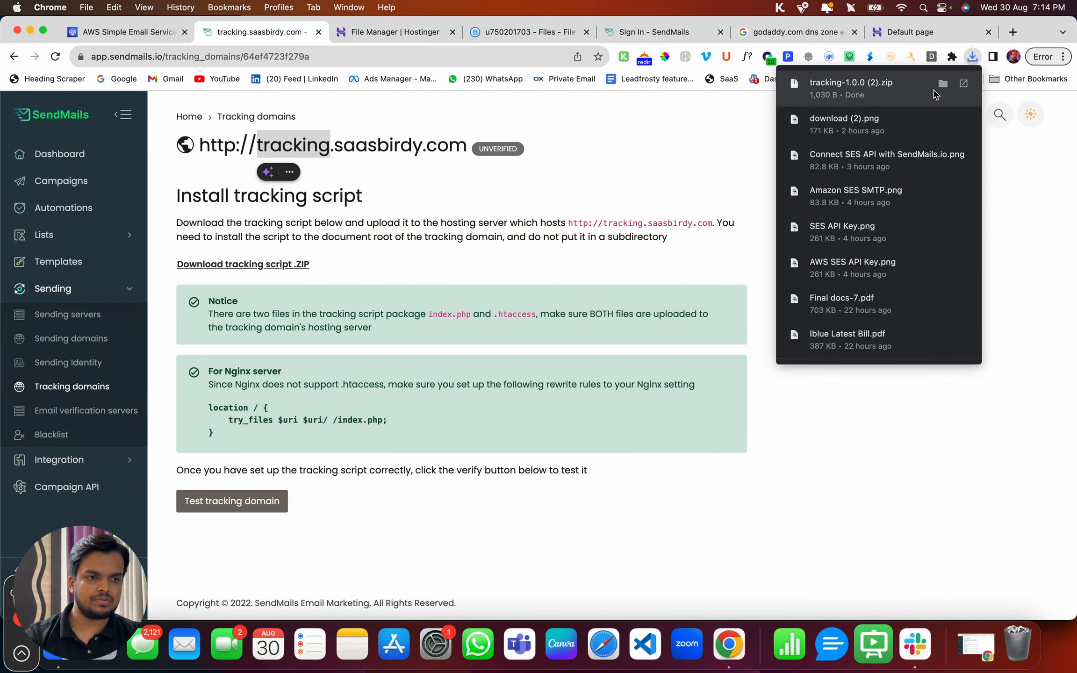
pyautogui.click(550, 238)
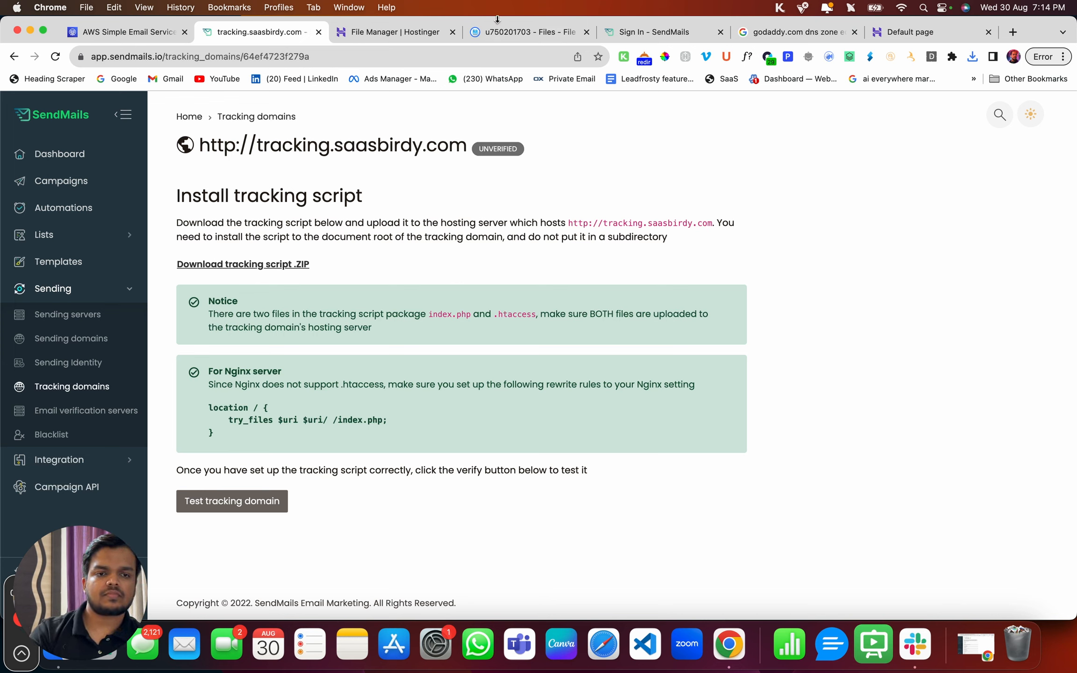
# Return to the Hostinger file browser and open the public_html folder
pyautogui.click(403, 33)
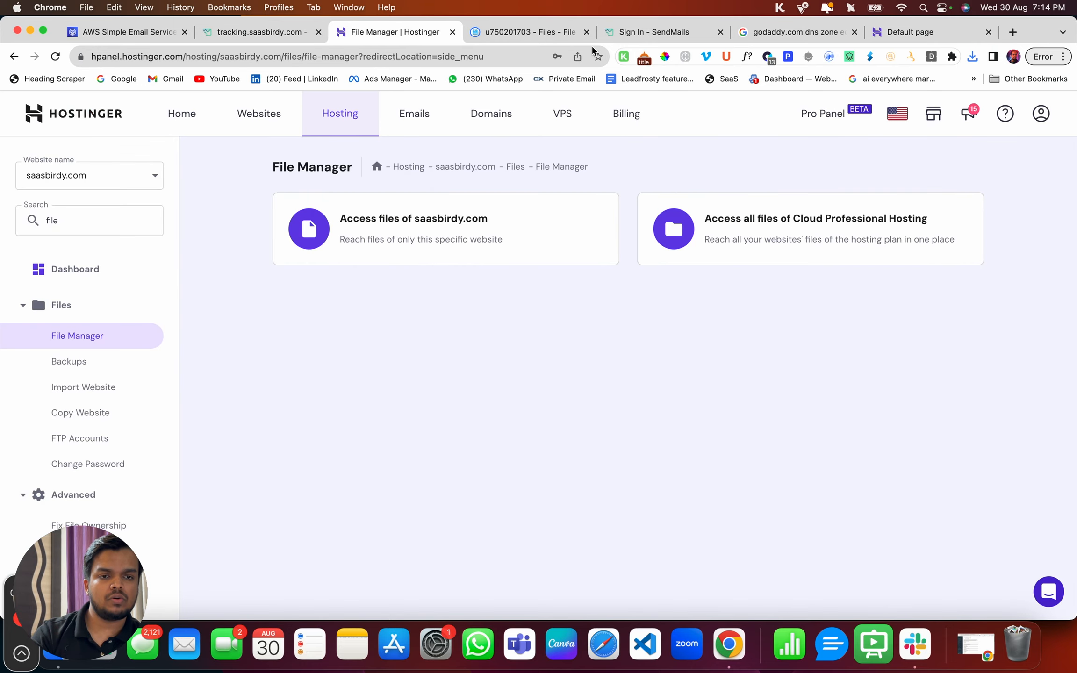
pyautogui.click(529, 31)
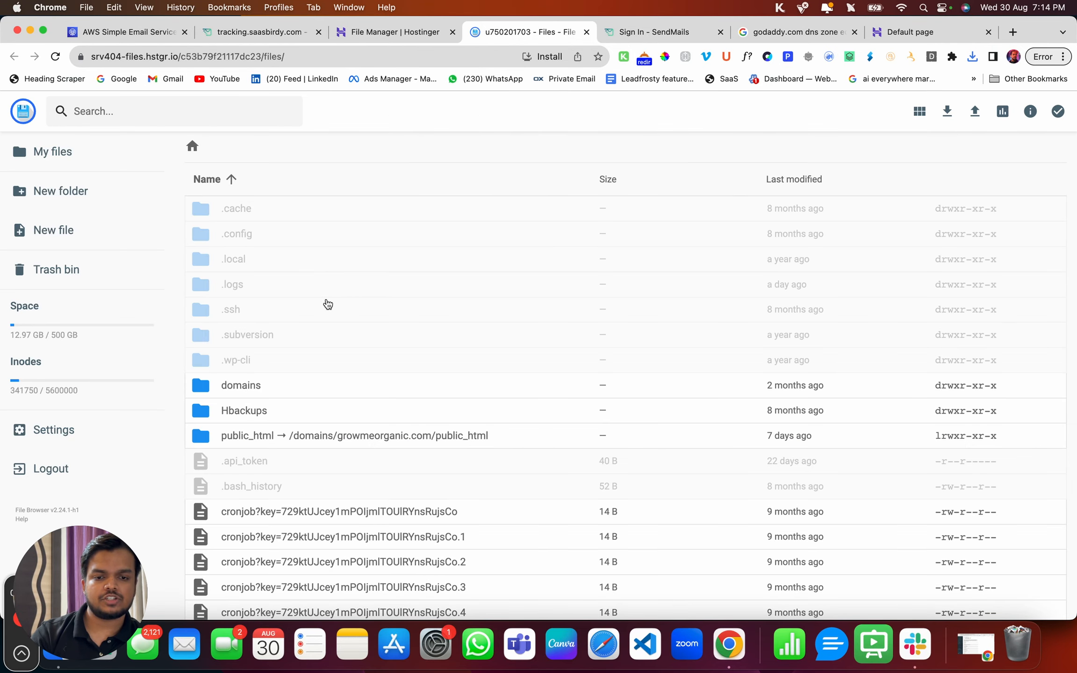
pyautogui.doubleClick(334, 436)
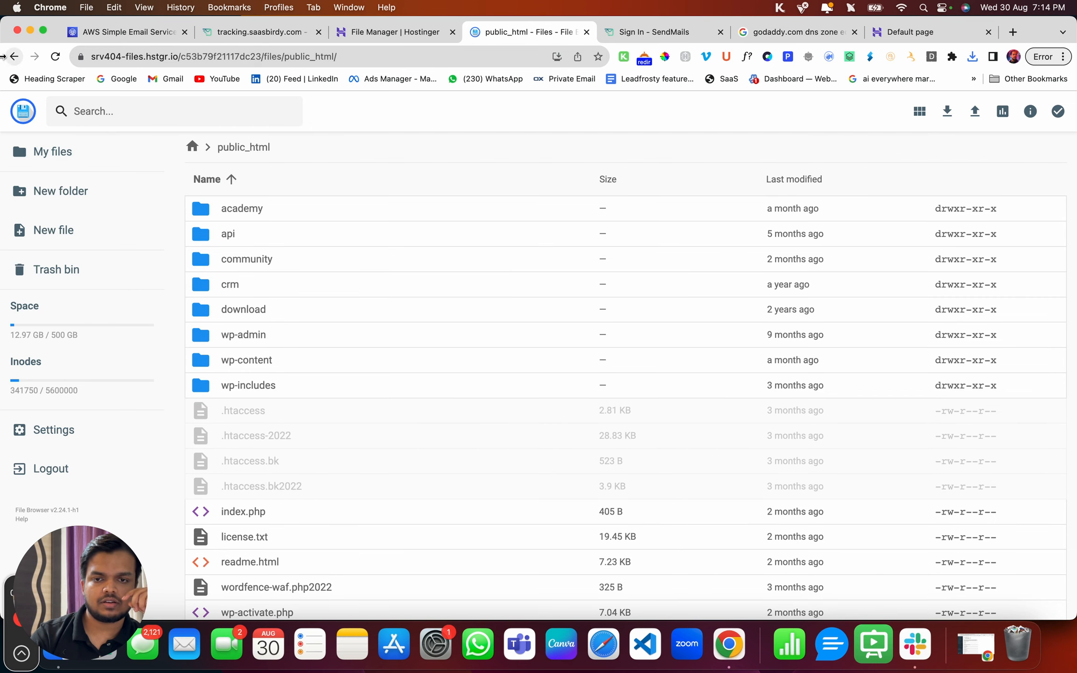
# Go back to the file root and open the folder domains/saasbirdy.com/public_html/tracking
pyautogui.click(191, 148)
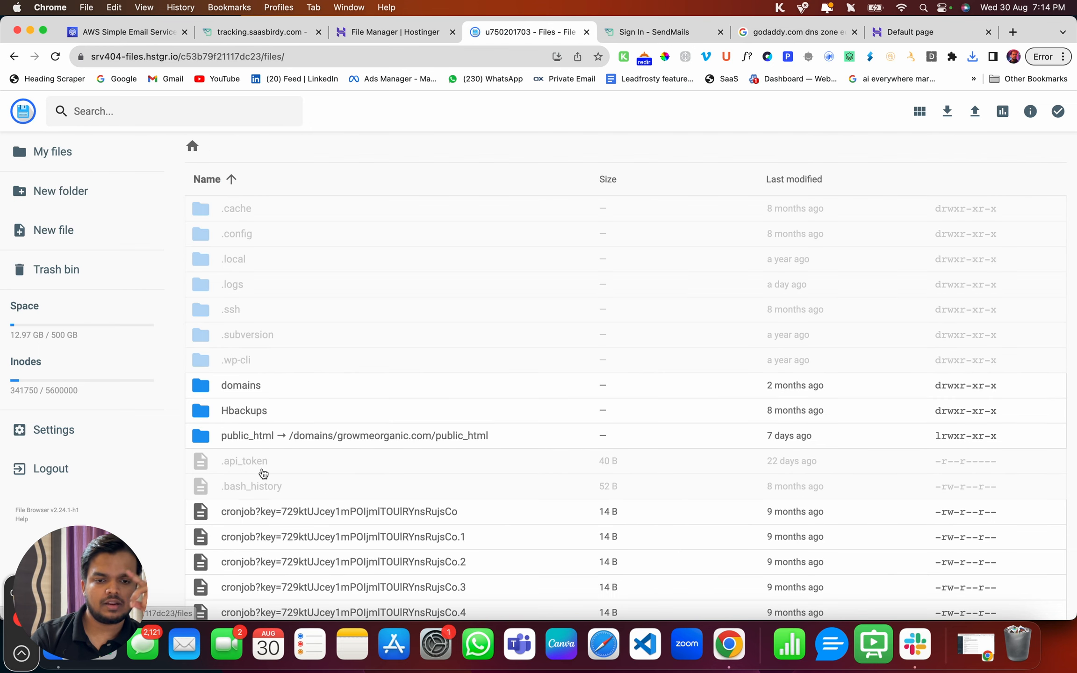
pyautogui.doubleClick(290, 396)
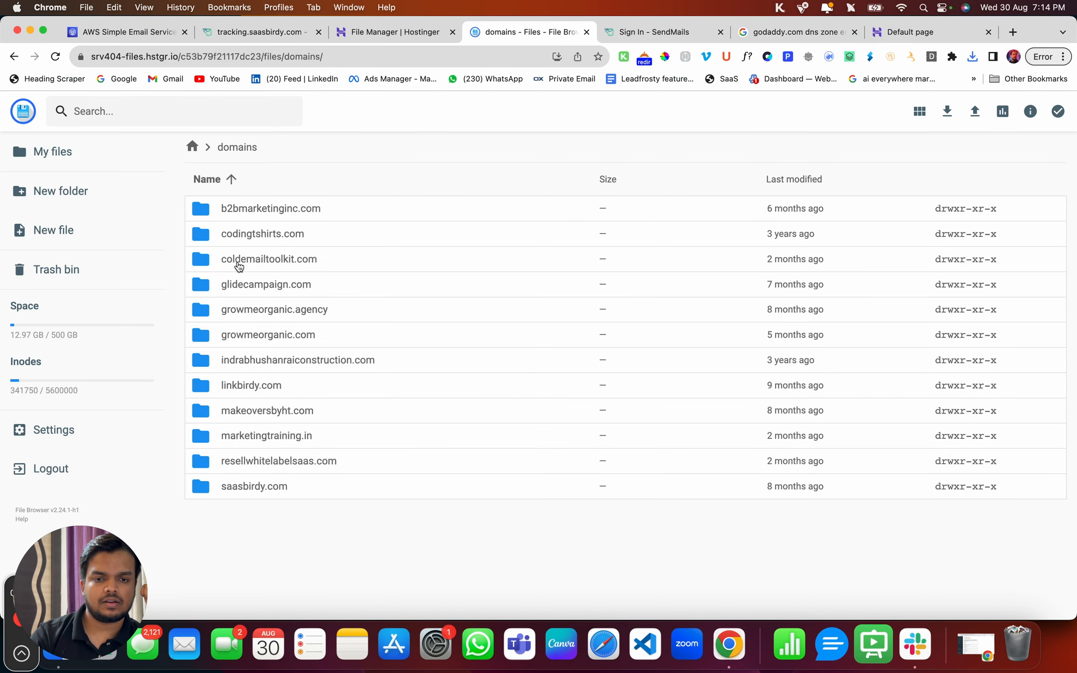
pyautogui.click(258, 489)
pyautogui.doubleClick(258, 489)
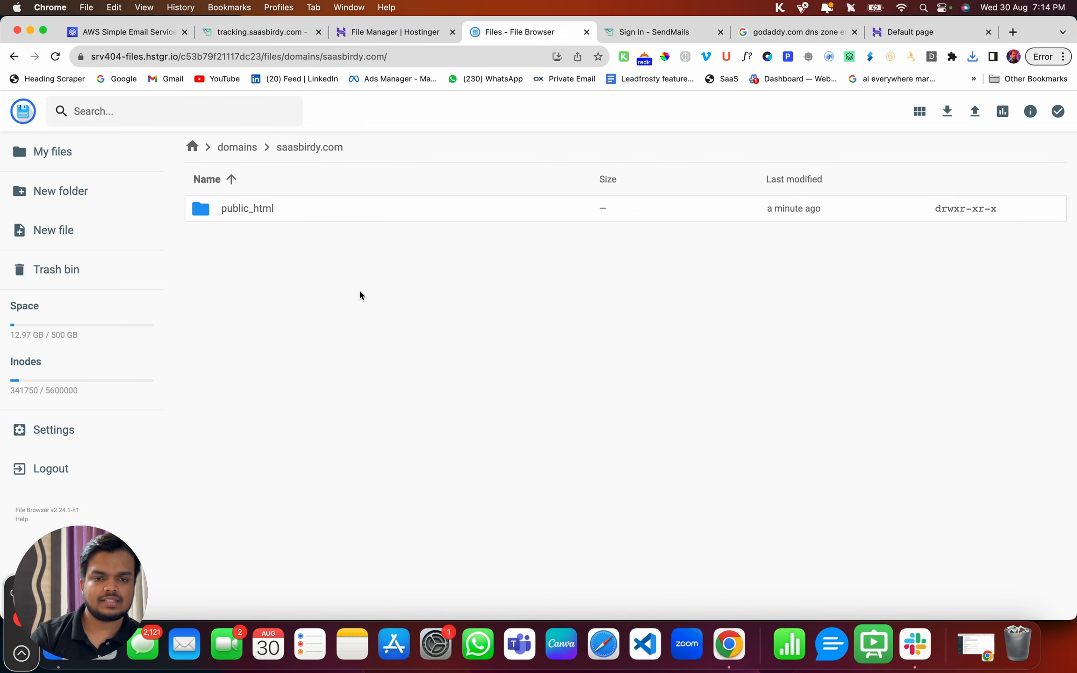
pyautogui.doubleClick(305, 218)
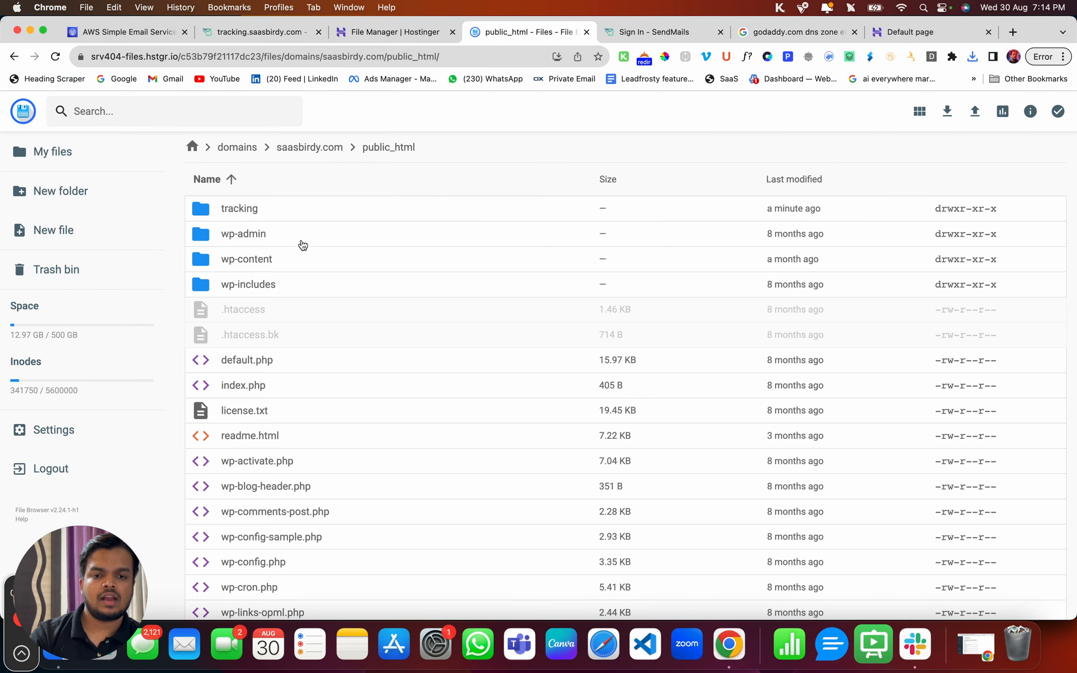
pyautogui.click(283, 213)
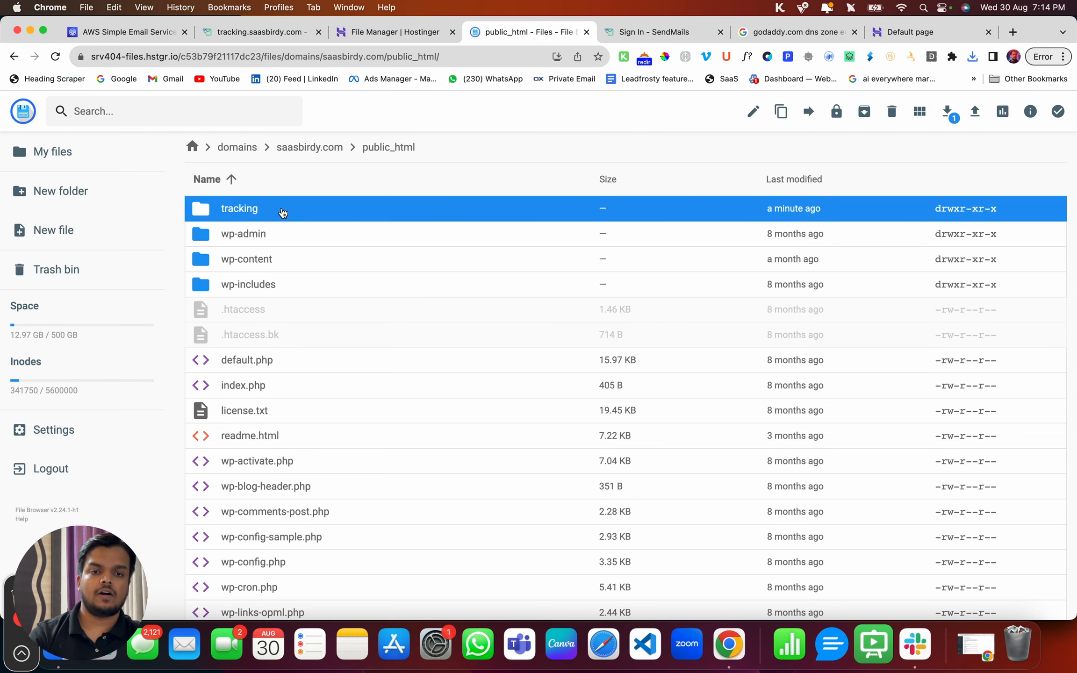
pyautogui.doubleClick(283, 213)
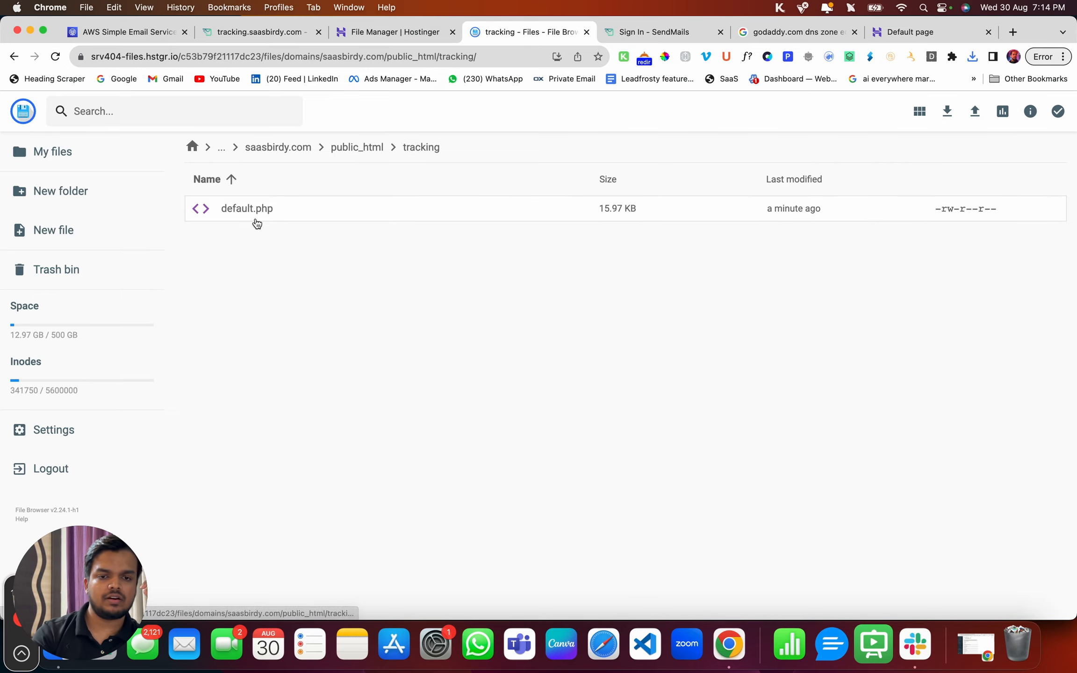
# Delete the default.php file from the tracking folder
pyautogui.click(265, 214)
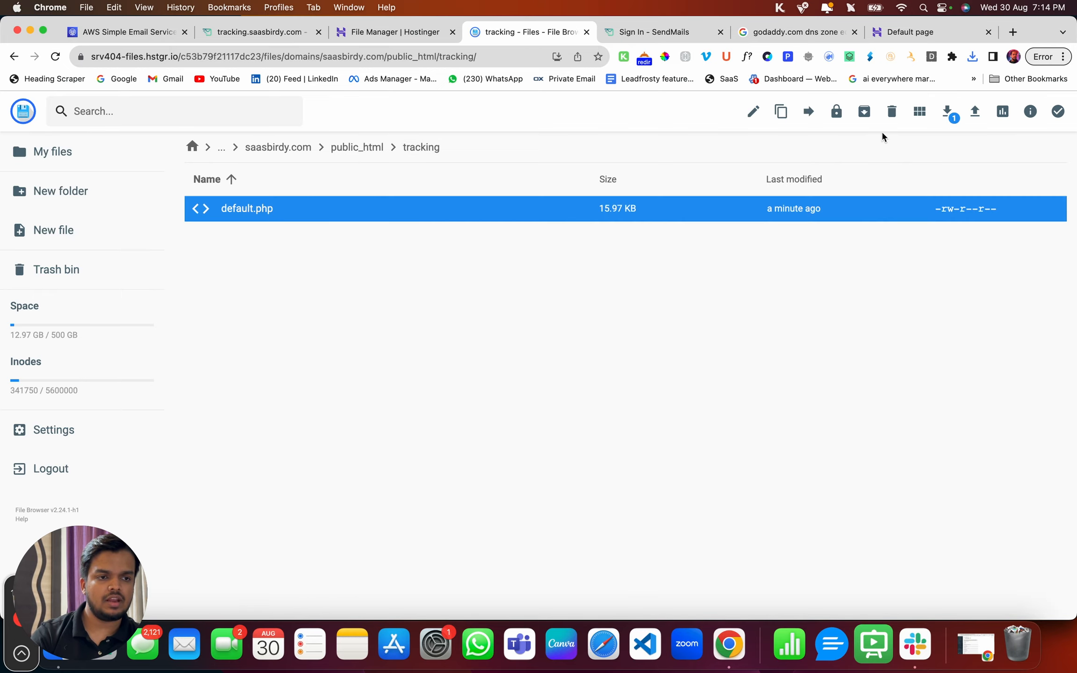
pyautogui.click(892, 115)
pyautogui.click(635, 394)
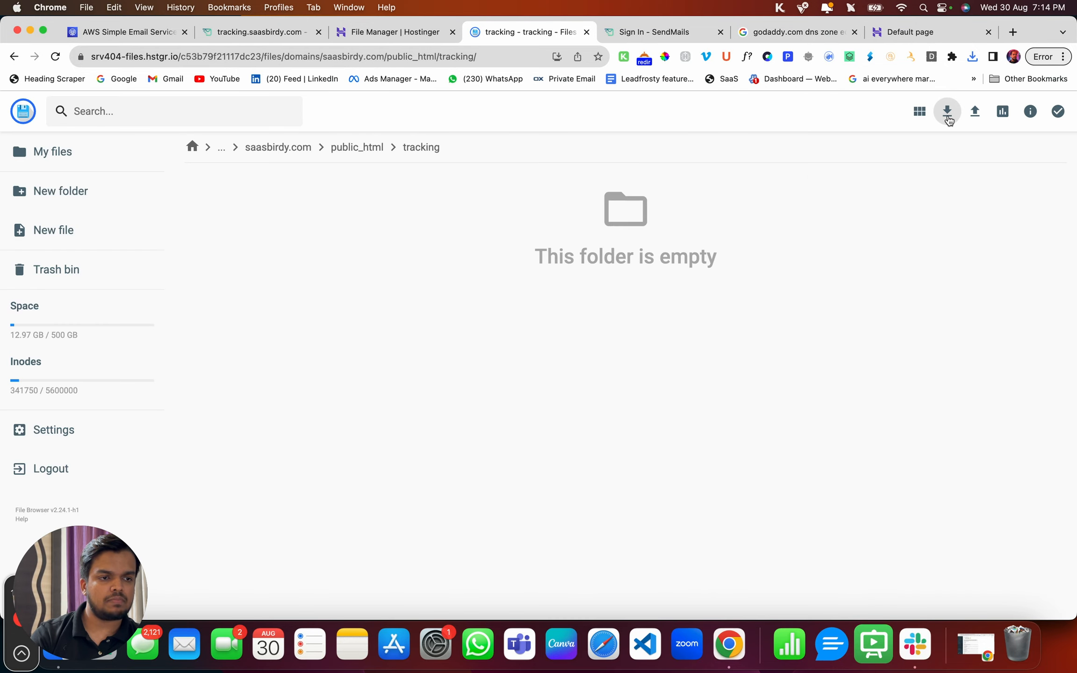
# Upload the file tracking-1.0.0 (2).zip from Downloads into the tracking folder
pyautogui.click(974, 112)
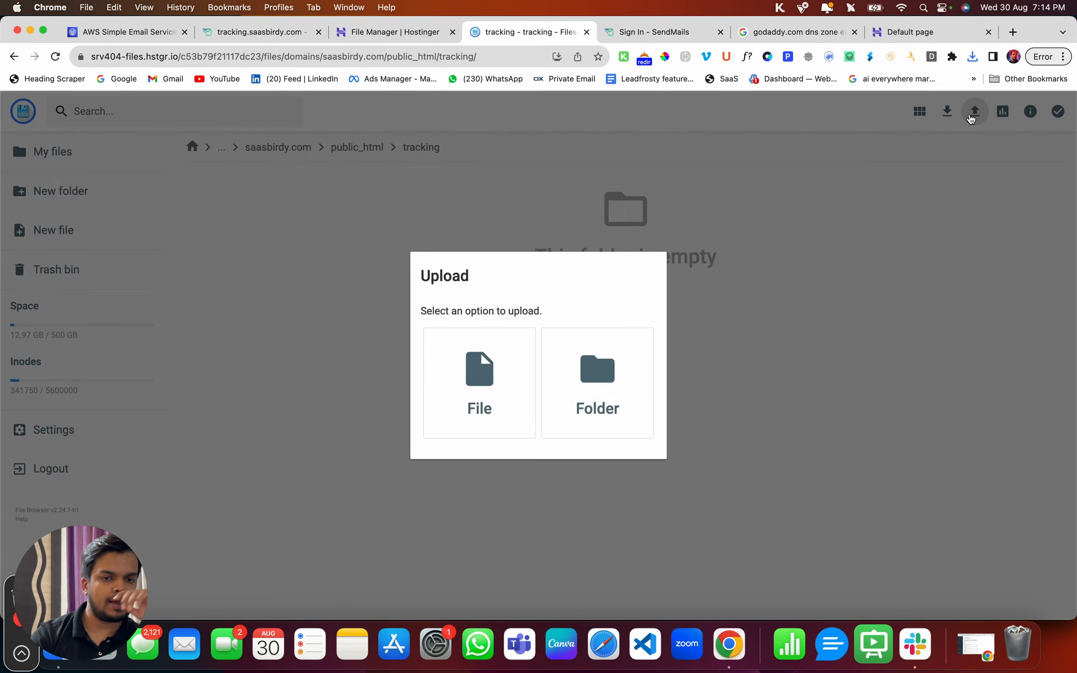
pyautogui.click(493, 412)
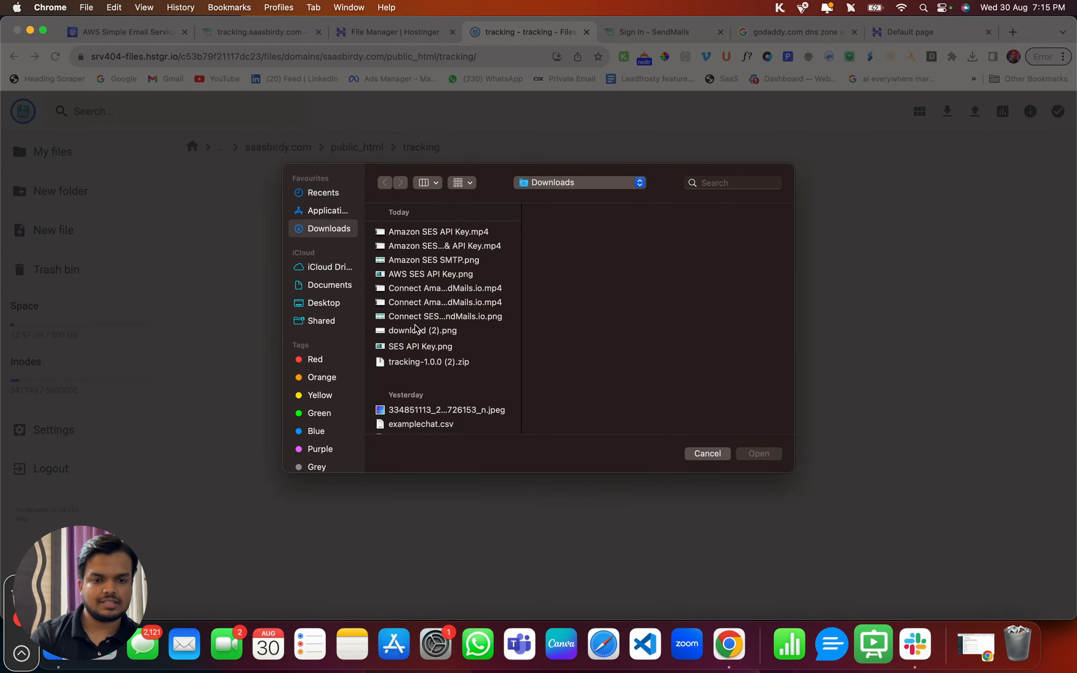
pyautogui.click(425, 362)
pyautogui.click(757, 455)
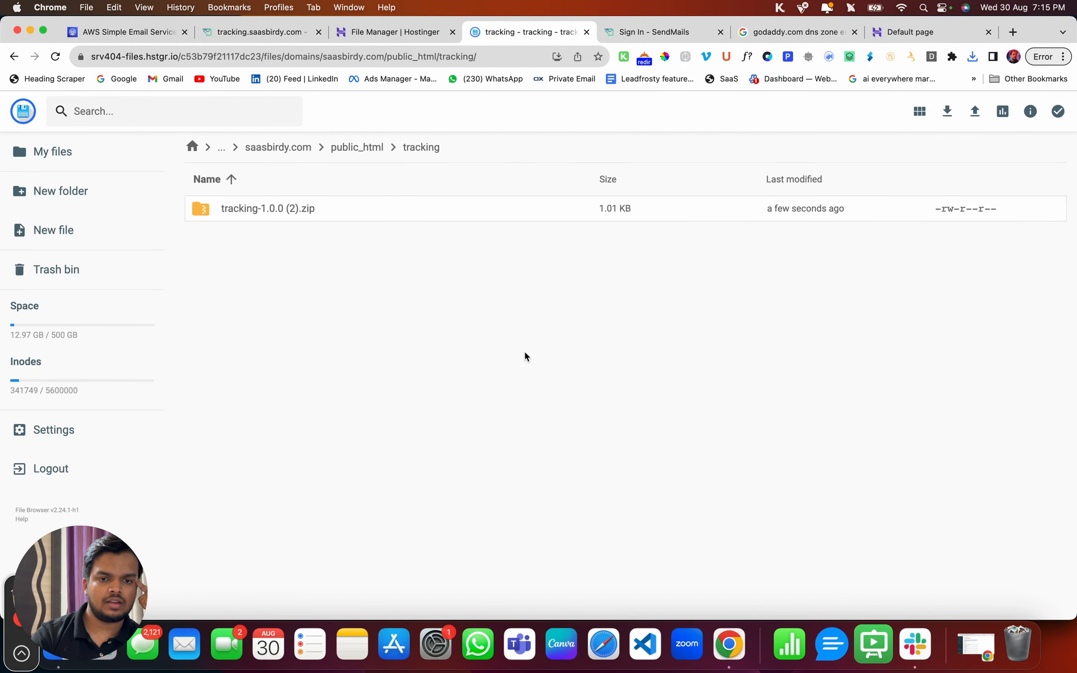
# Extract tracking-1.0.0 (2).zip directly into the tracking folder, using "." as the folder name
pyautogui.click(357, 215)
pyautogui.rightClick(357, 216)
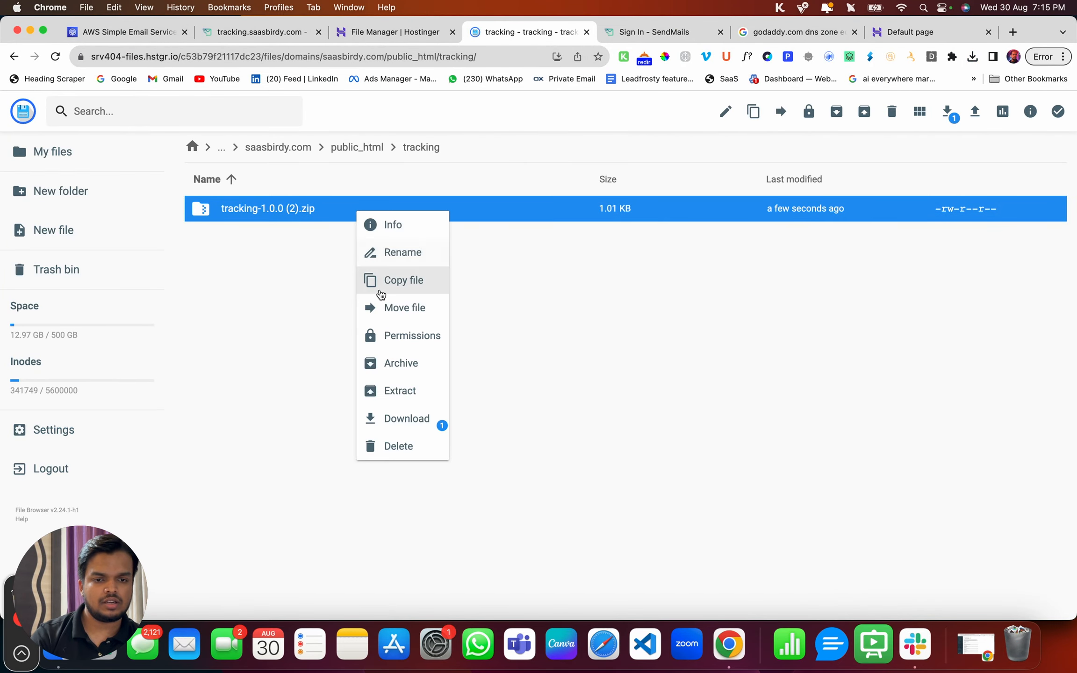
pyautogui.click(395, 388)
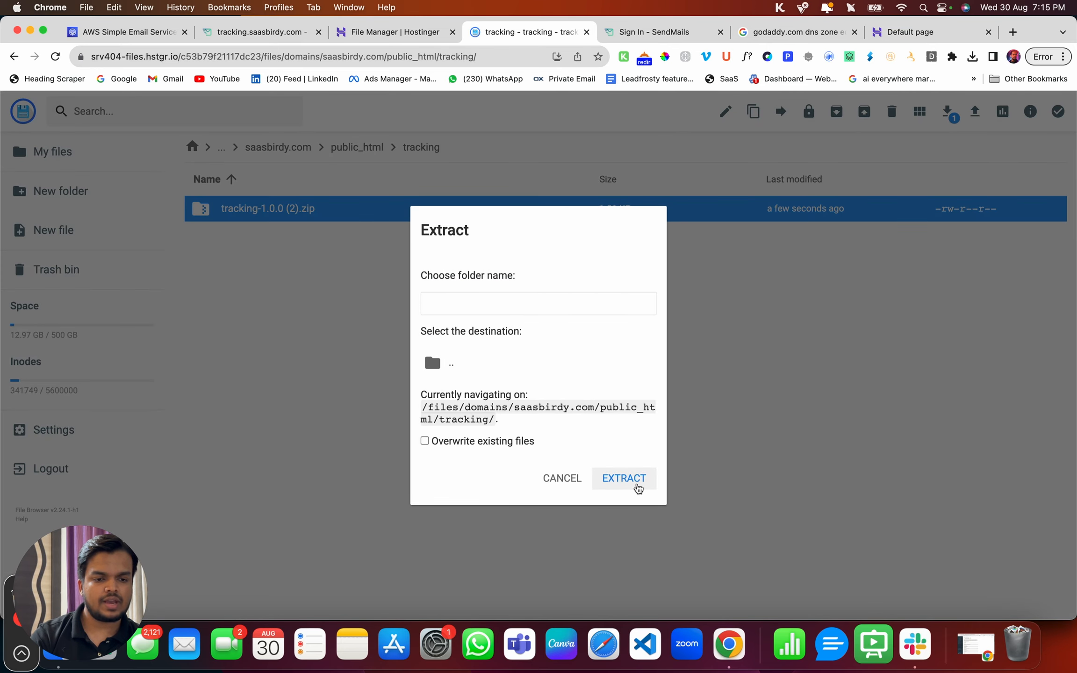
pyautogui.click(638, 488)
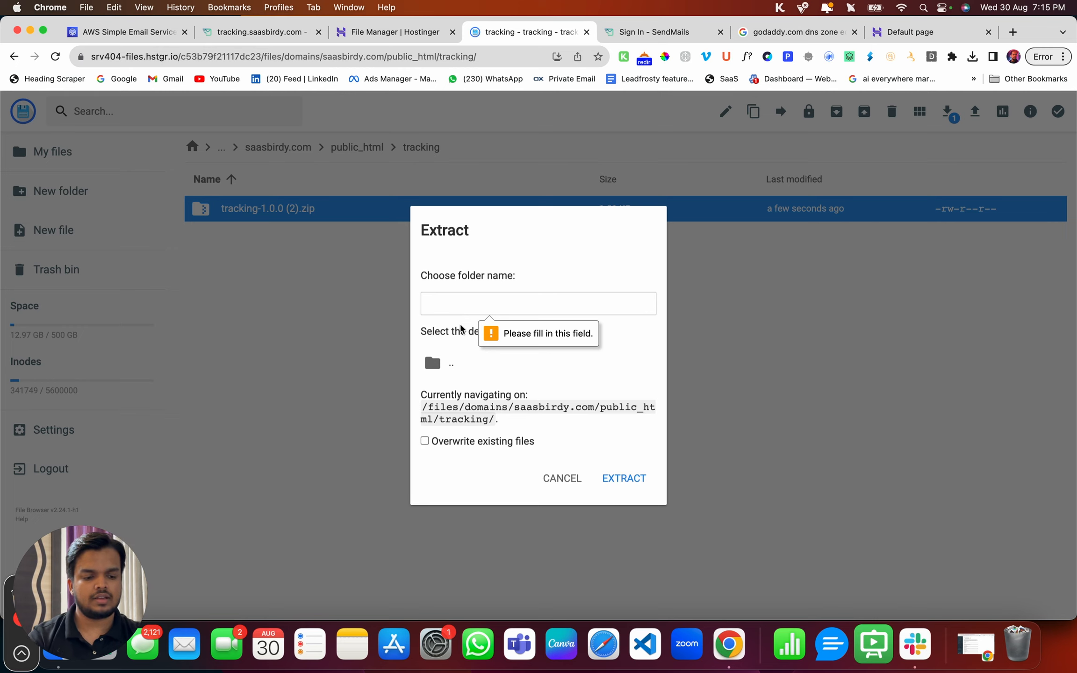
pyautogui.write('.')
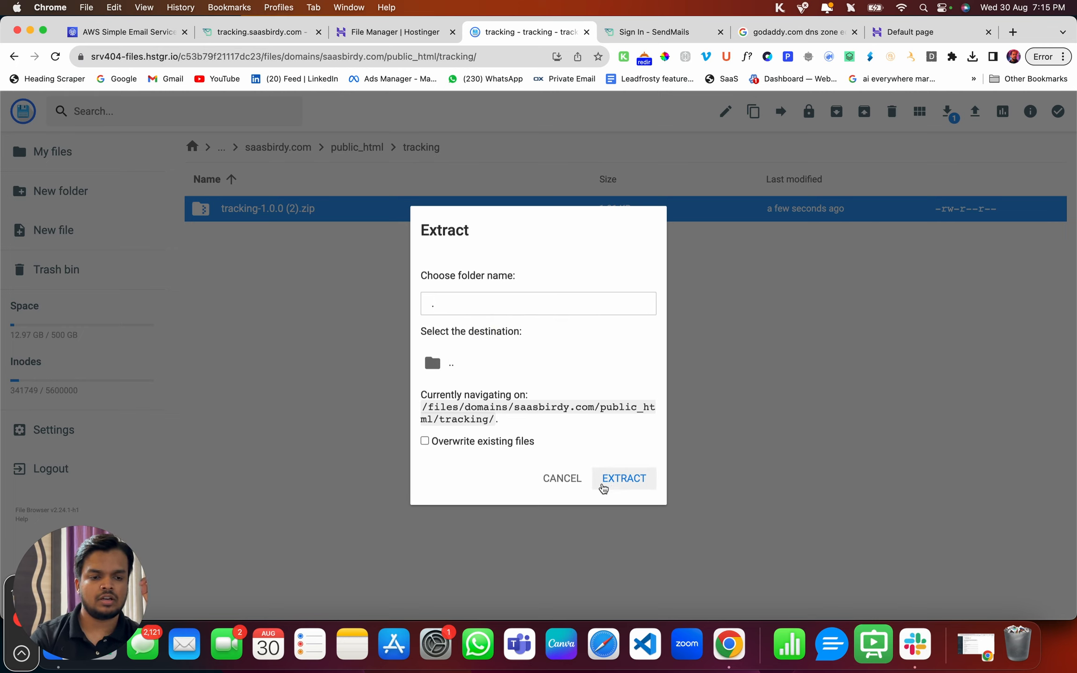
pyautogui.click(603, 487)
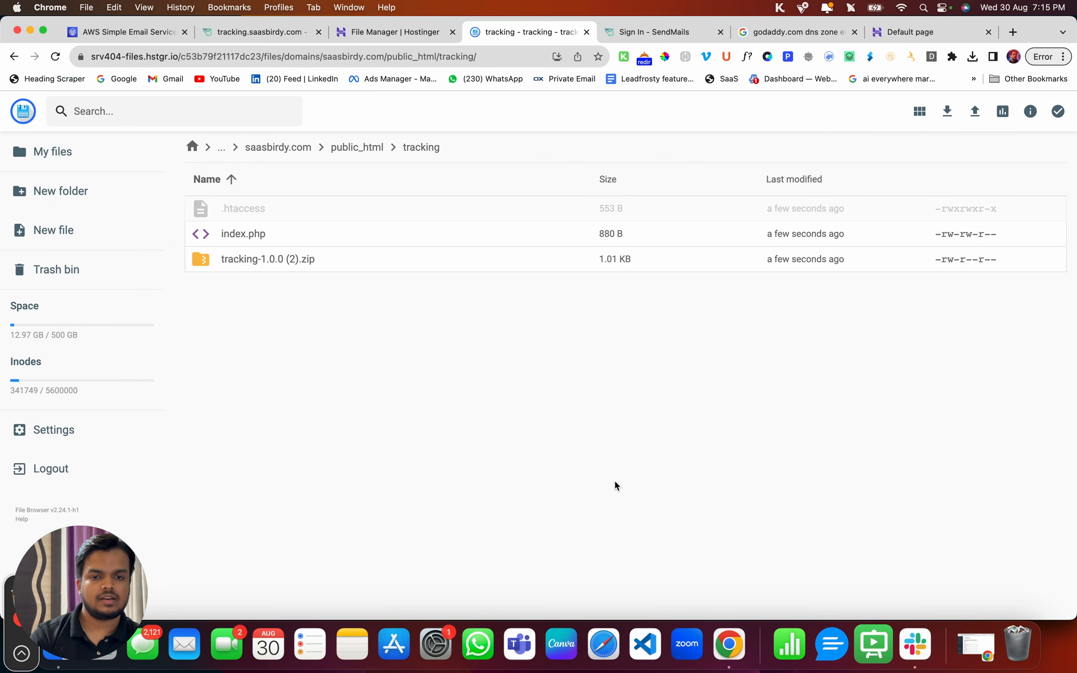
# Open the extracted .htaccess file to review its rewrite rules, and close it without changes
pyautogui.click(286, 236)
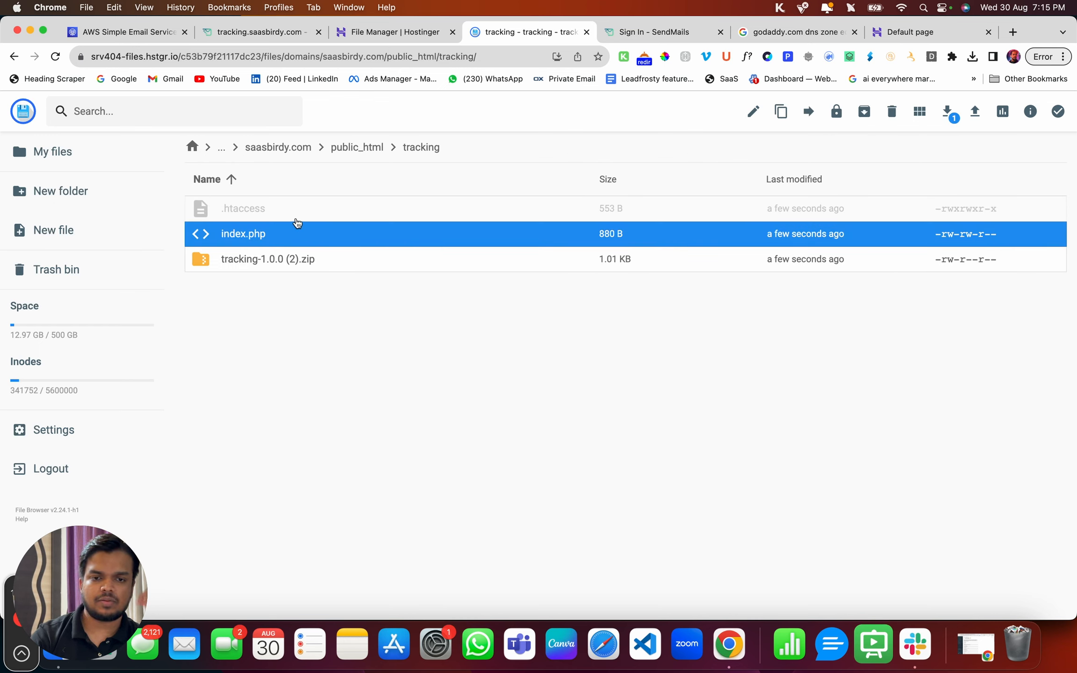
pyautogui.doubleClick(295, 216)
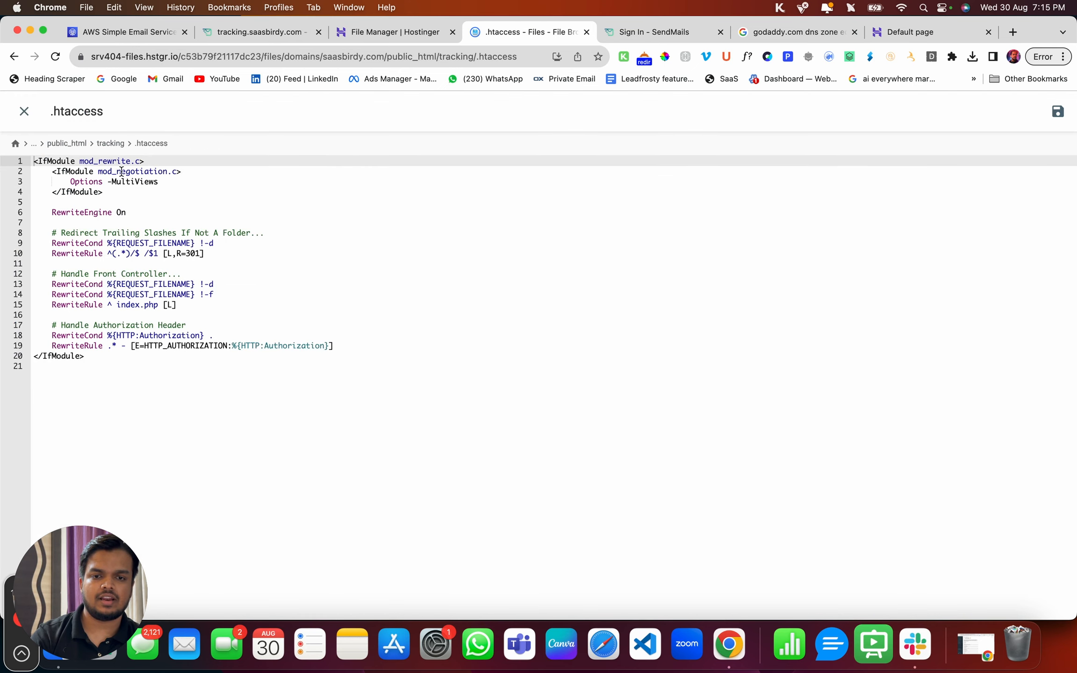
pyautogui.click(24, 113)
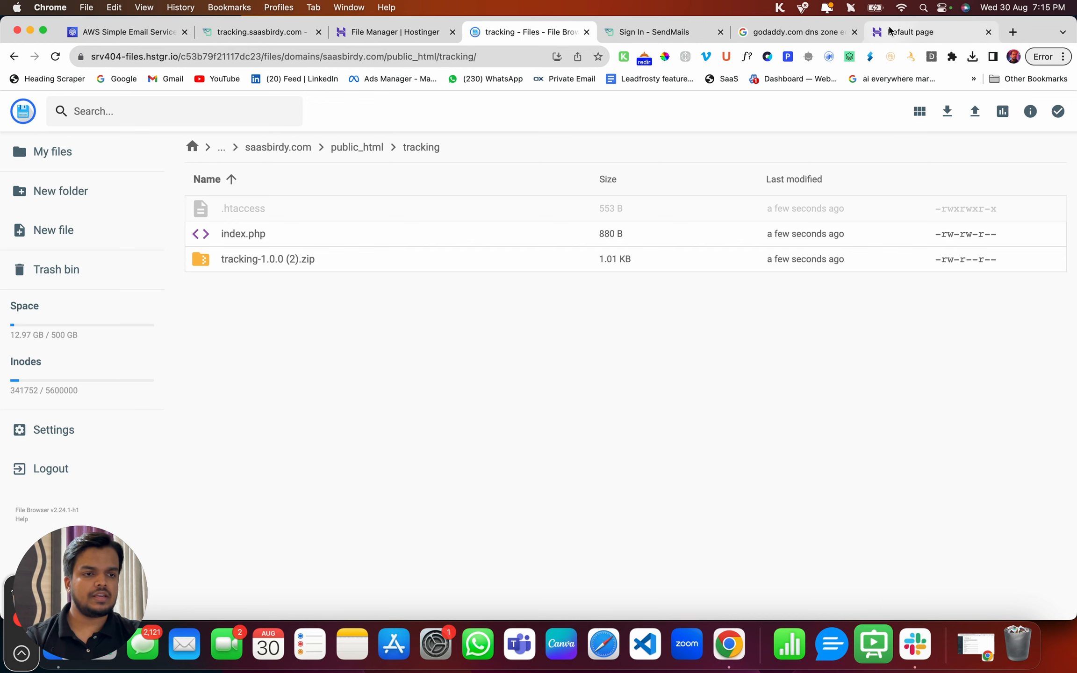
# Load tracking.saasbirdy.com in a new browser tab to check the installed tracking script
pyautogui.click(1013, 32)
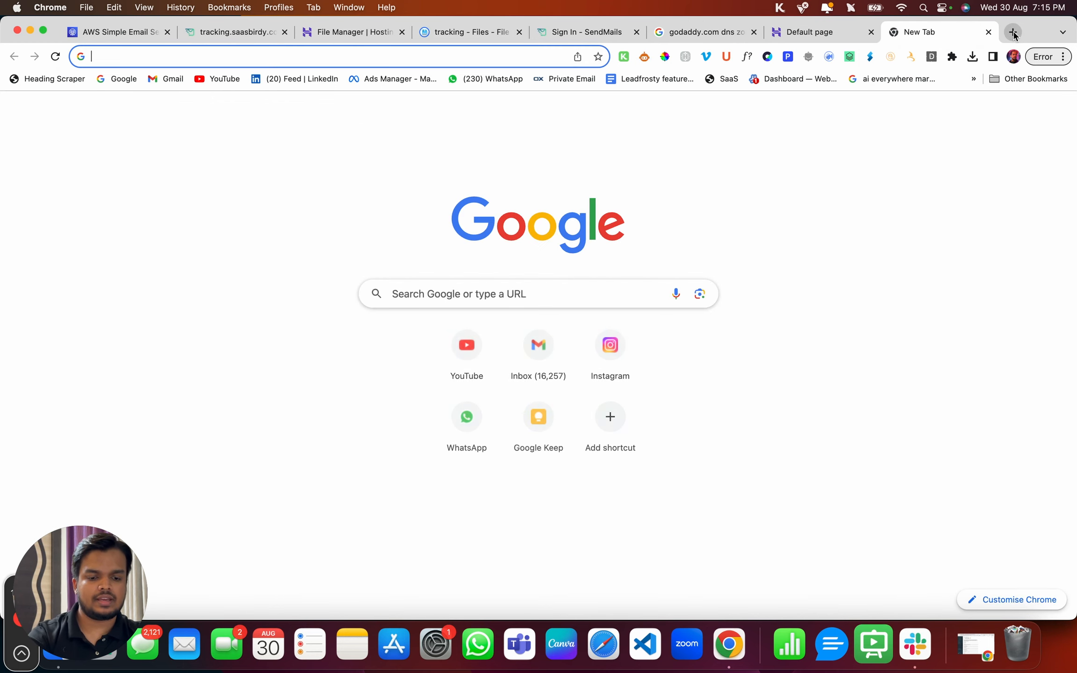
pyautogui.write('tracking')
pyautogui.press('Return')
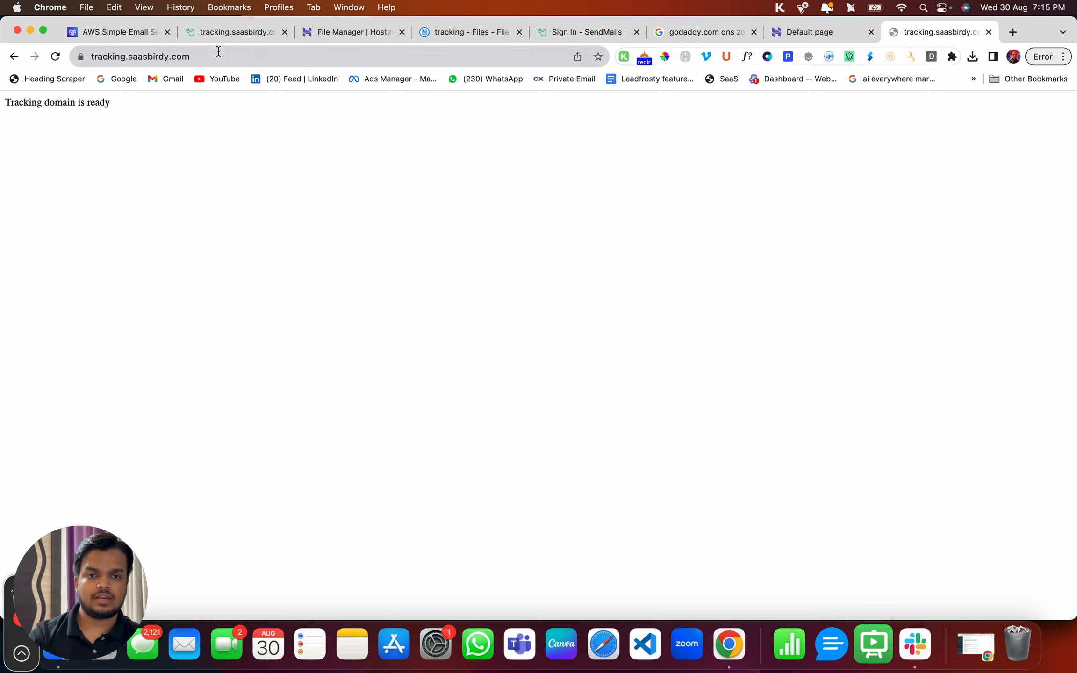
# Return to SendMails, test the tracking domain tracking.saasbirdy.com to verify it, and open the list of tracking domains
pyautogui.click(241, 35)
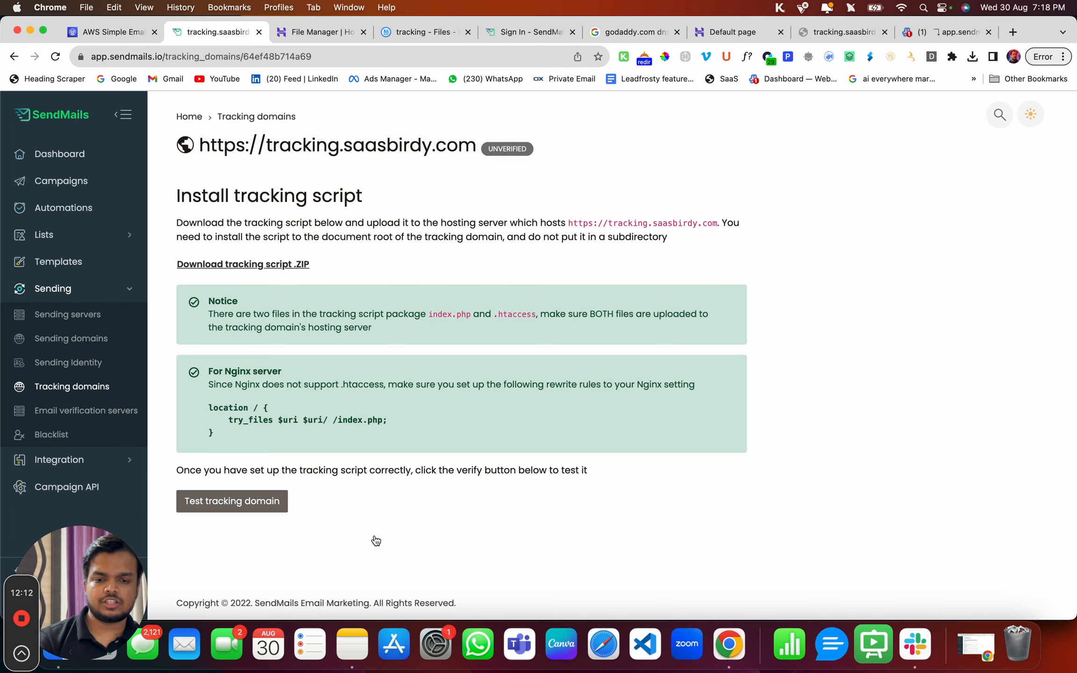
pyautogui.click(269, 502)
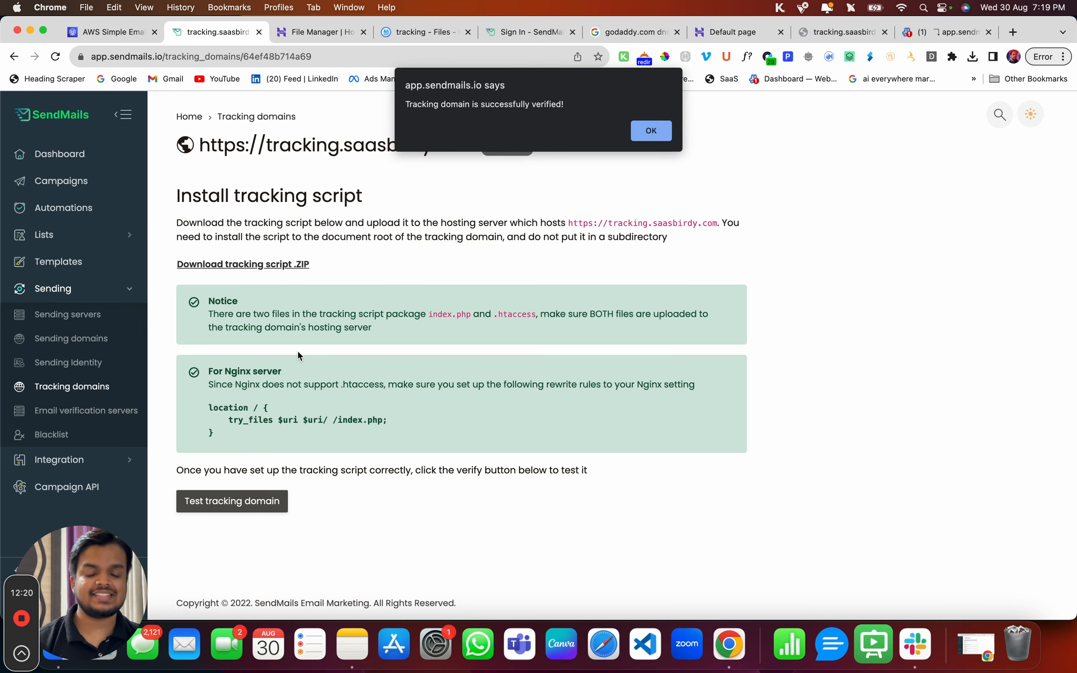
pyautogui.click(655, 132)
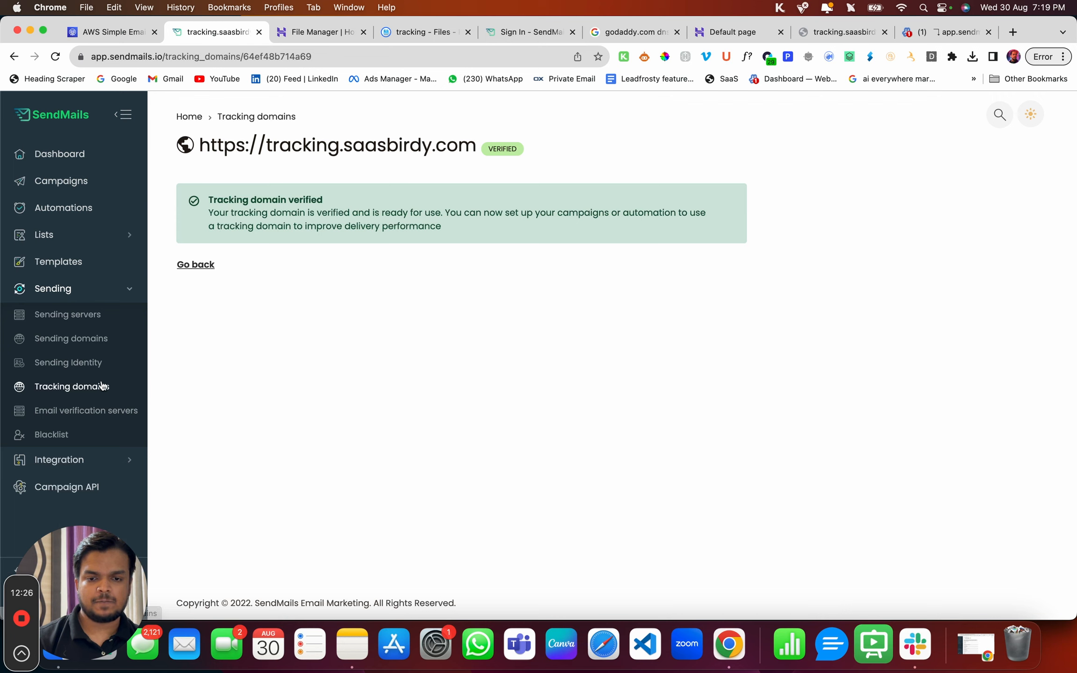
pyautogui.click(99, 391)
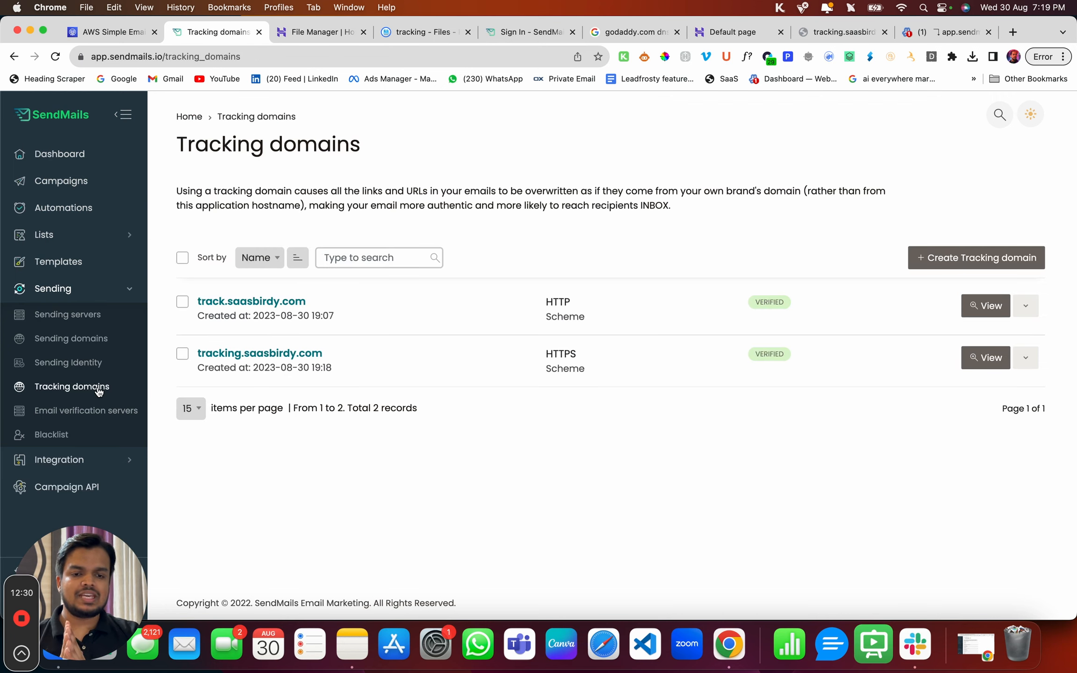
# Start creating another tracking domain, trying the HTTPS scheme first, and settle on DNS/CNAME verification with HTTP
pyautogui.click(969, 267)
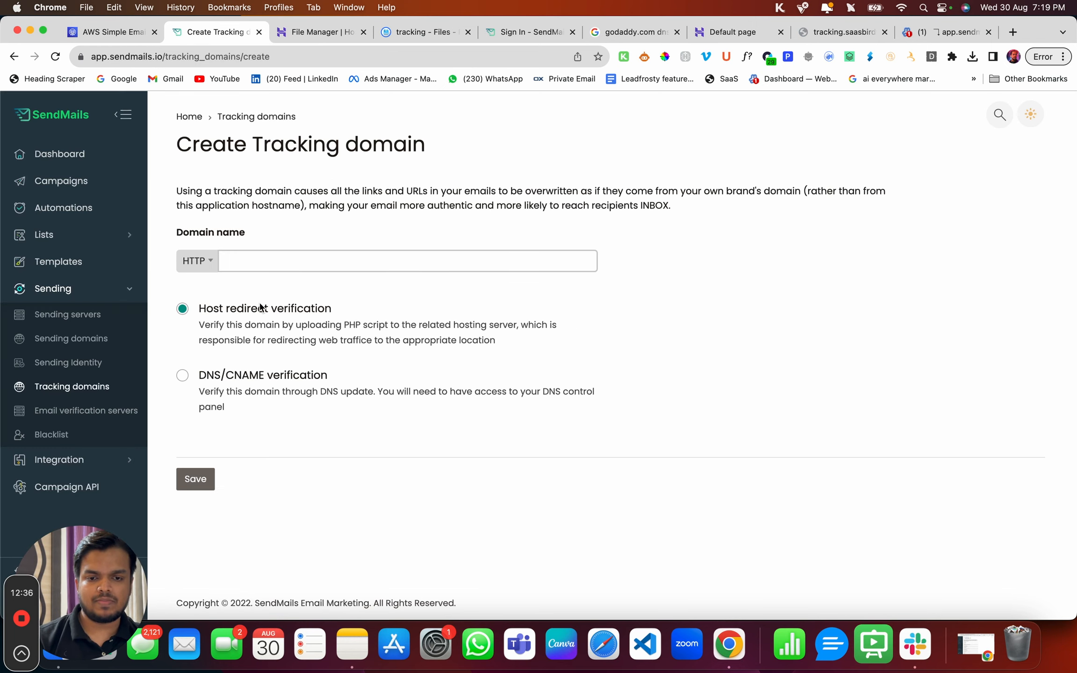
pyautogui.click(198, 267)
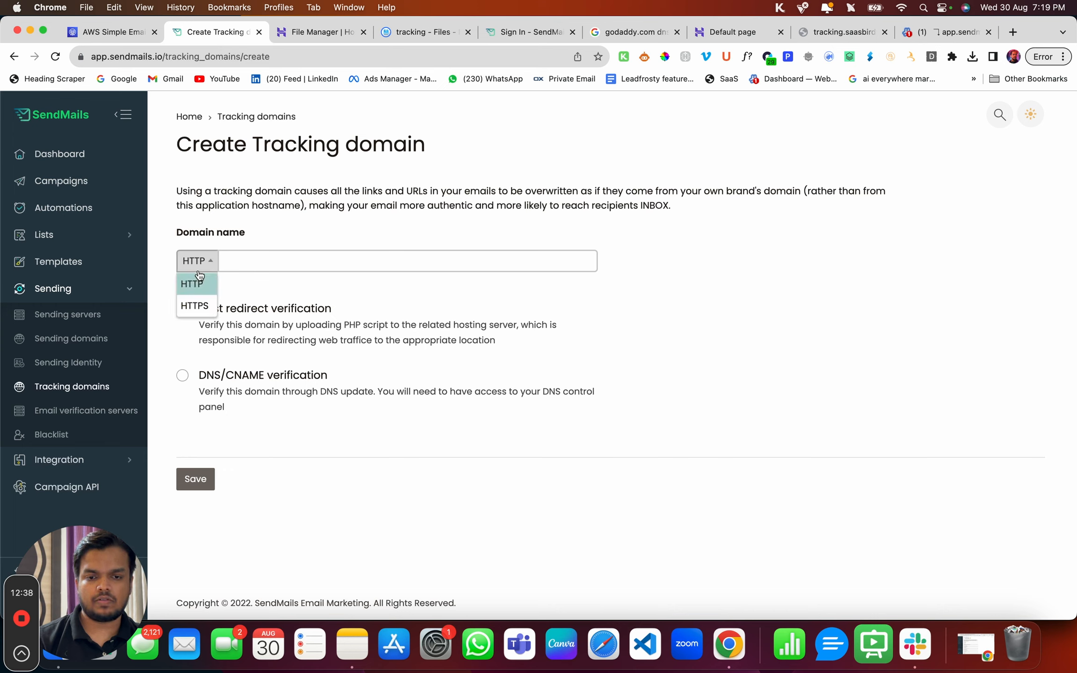
pyautogui.click(199, 303)
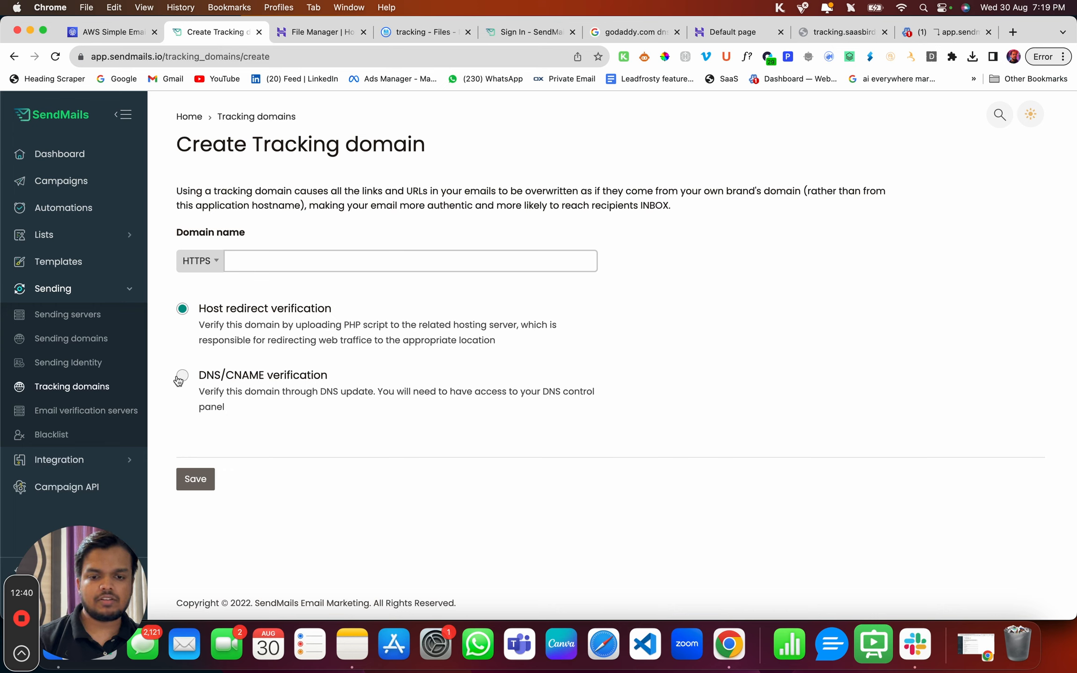
pyautogui.click(182, 376)
pyautogui.click(199, 264)
pyautogui.click(199, 284)
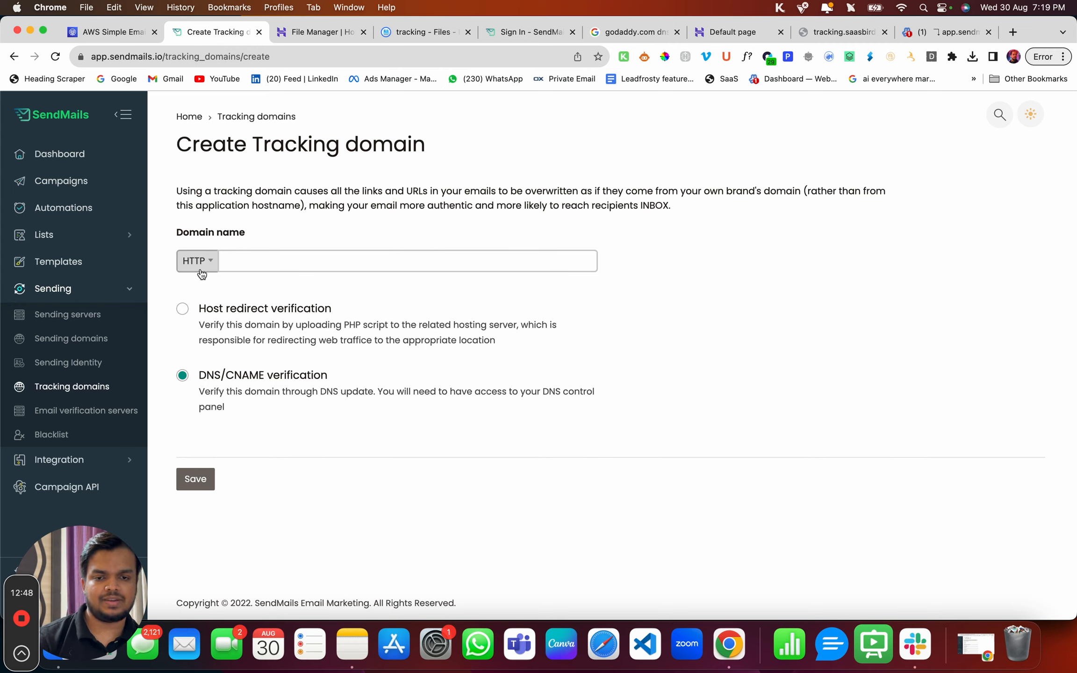